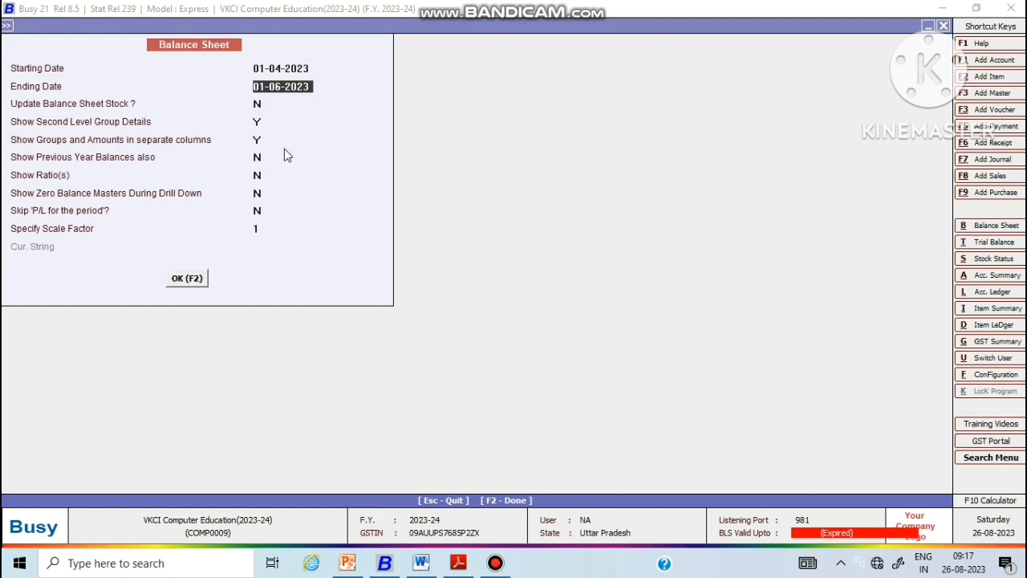
- Accept the remaining Balance Sheet options to generate the report up to 01-06-2023
key("Return")
key("Return")
key("Return")
key("Return")
key("Return")
key("Return")
key("Return")
key("Return")
key("Return")
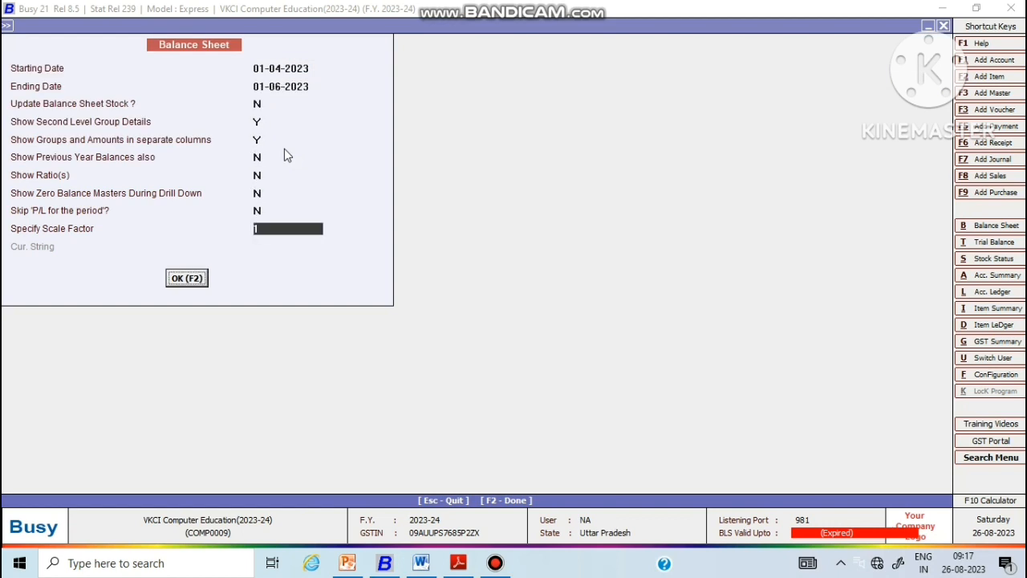
key("Return")
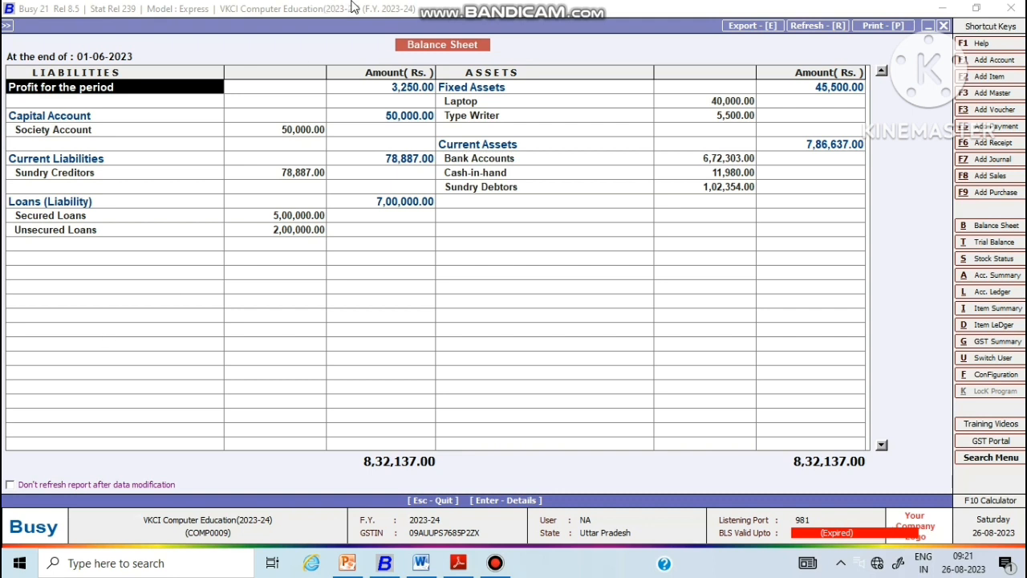
mouse_move(351, 7)
left_click(459, 563)
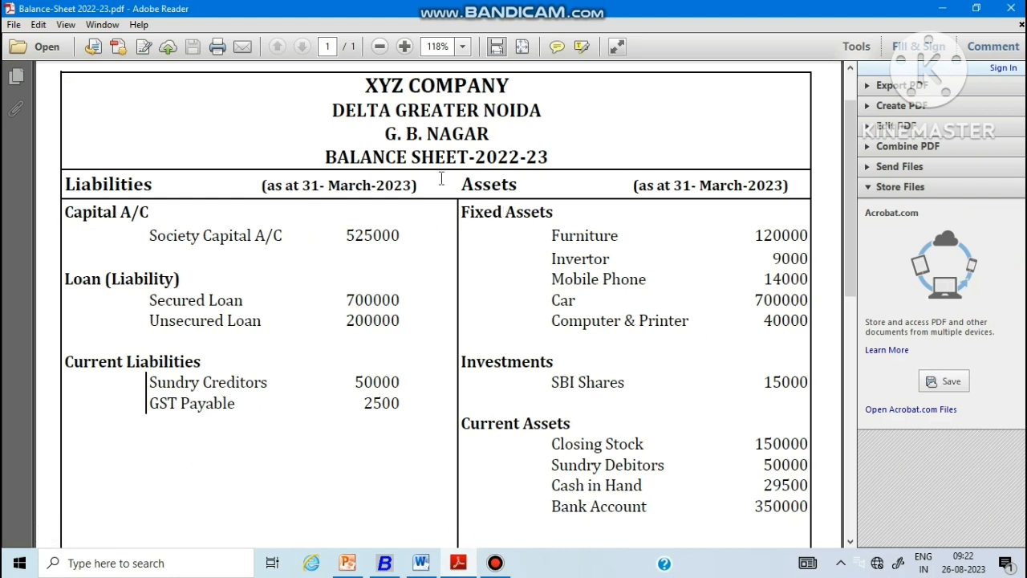
- Switch to Balance-Sheet 2022-23.pdf in Adobe Reader to view XYZ Company's liabilities
mouse_move(363, 8)
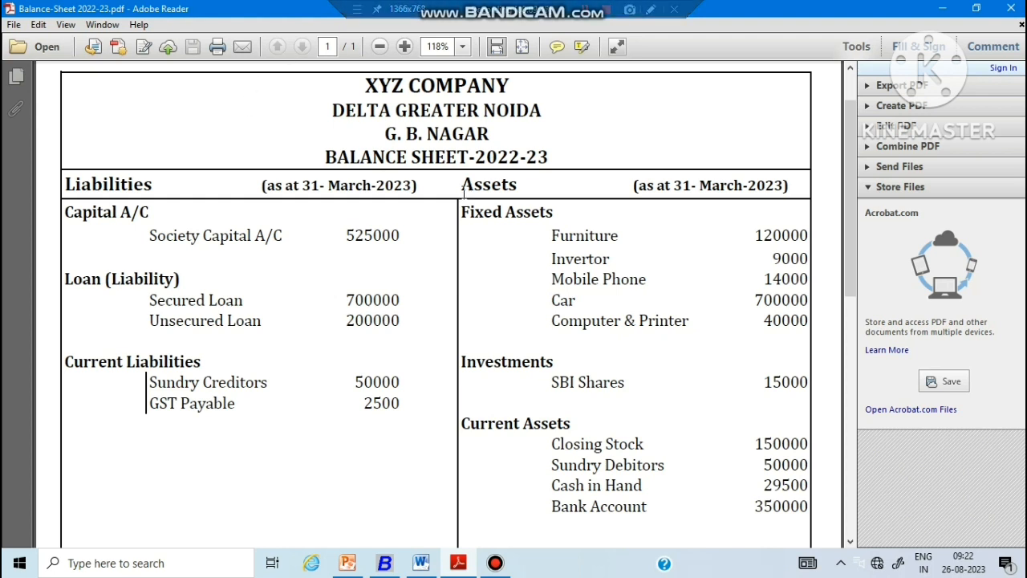
mouse_move(432, 7)
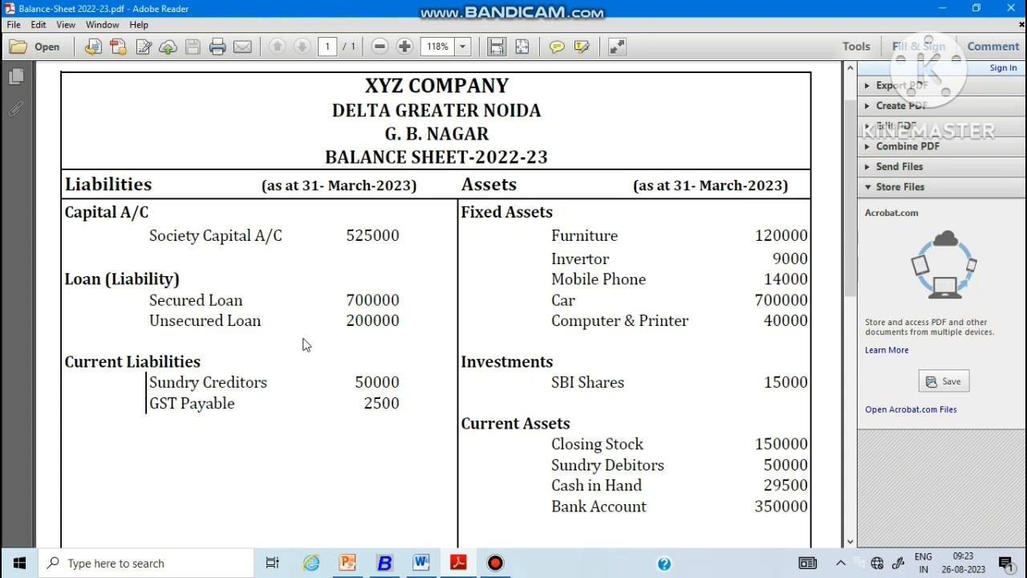
scroll(305, 345, "down", 3)
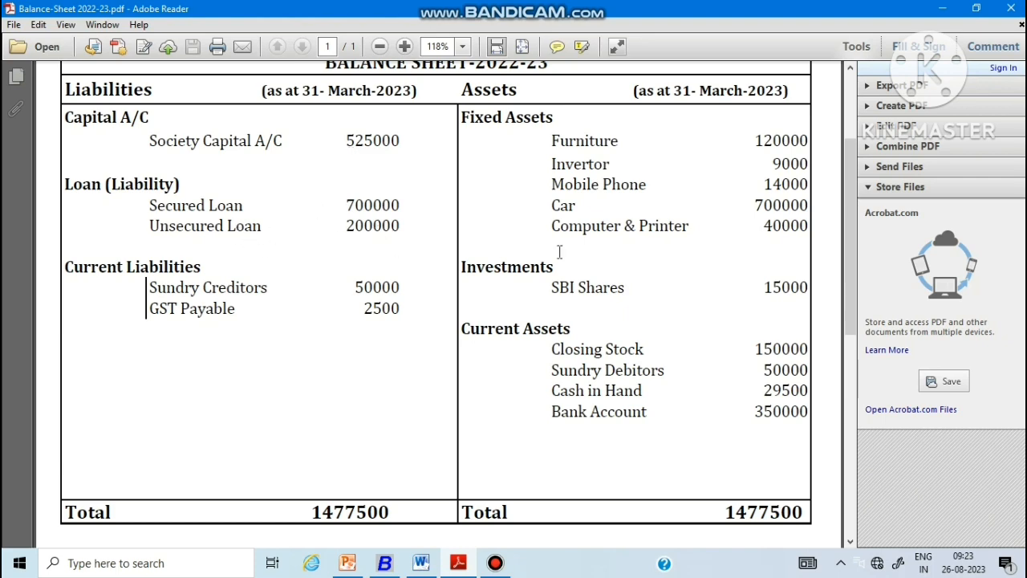
scroll(559, 252, "up", 3)
scroll(559, 252, "down", 4)
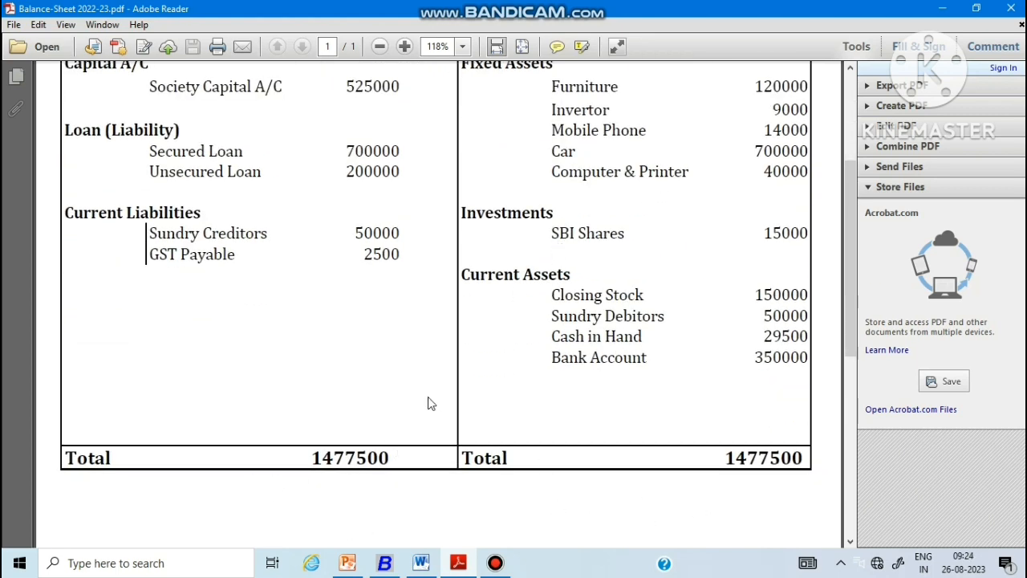
scroll(437, 242, "up", 4)
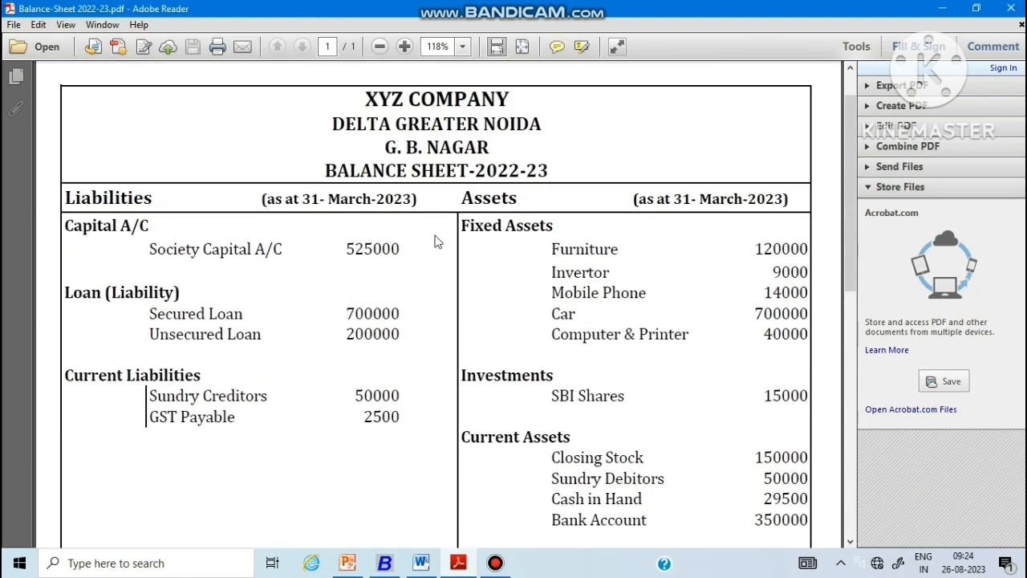
scroll(438, 241, "down", 1)
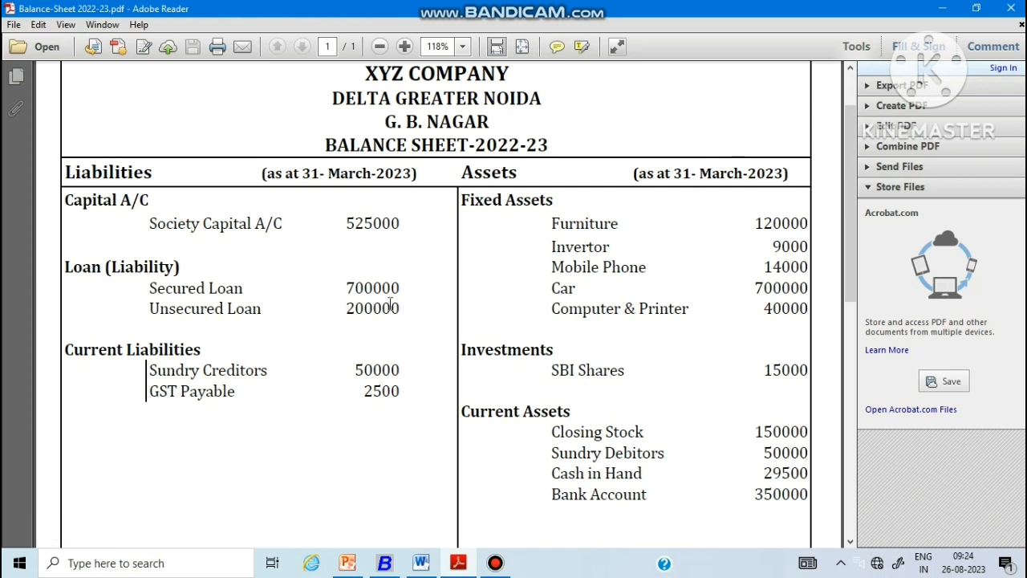
- Return to Busy, close the balance sheet report, and open the Administration options
left_click(386, 565)
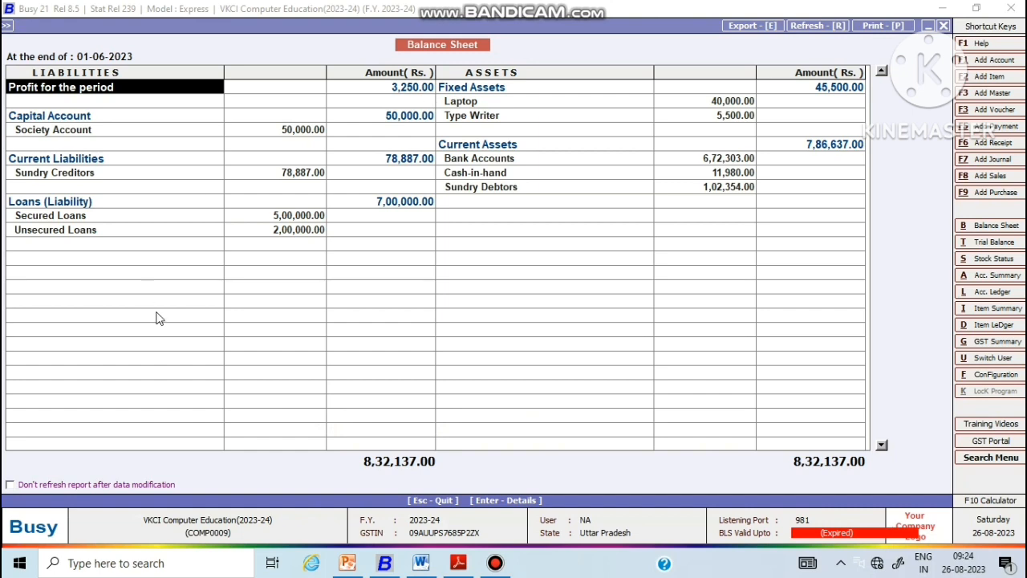
key("Escape")
key("Escape")
key("Escape")
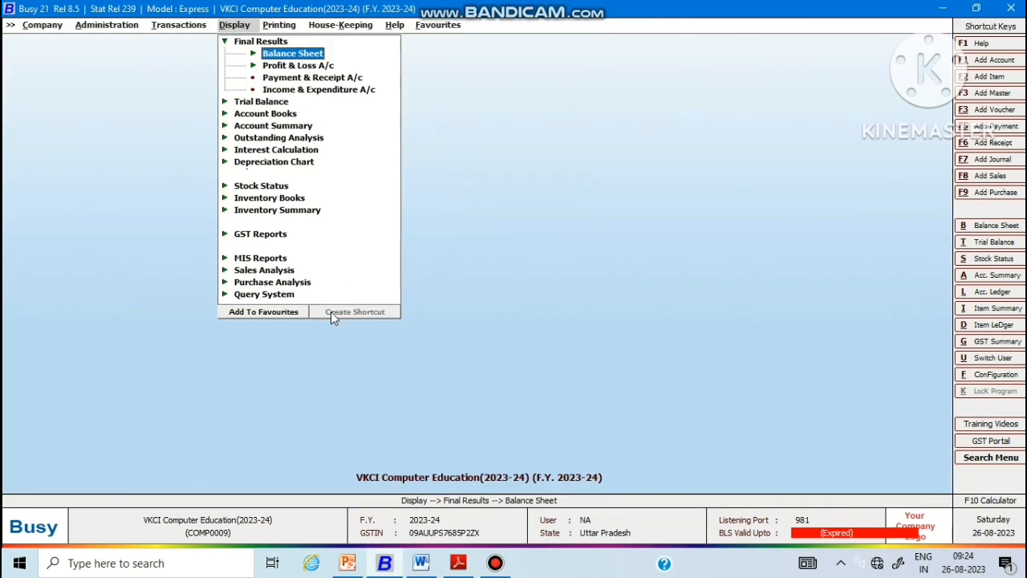
key("Escape")
key("Escape")
key("Escape")
key("Escape")
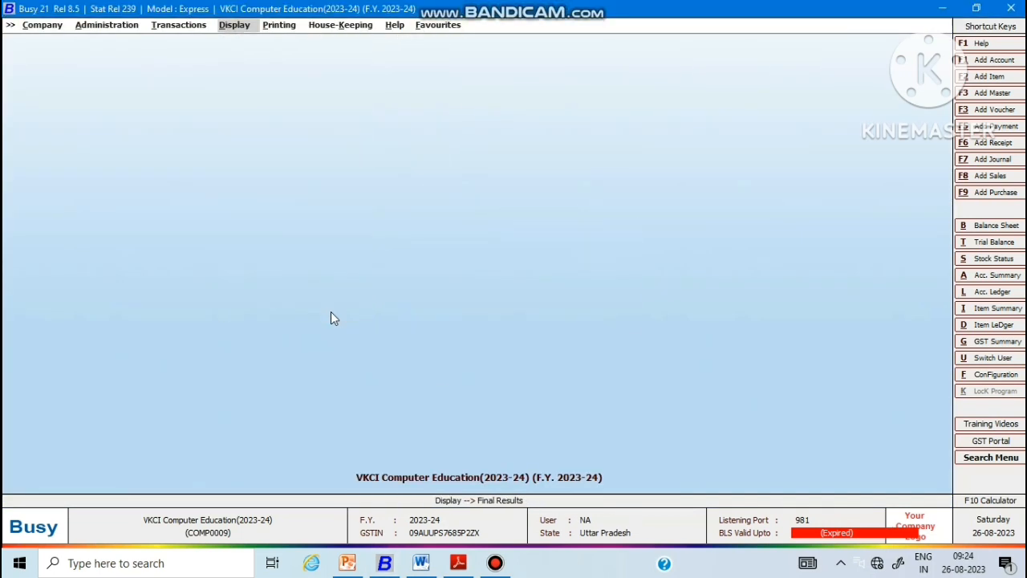
key("Left")
key("Left")
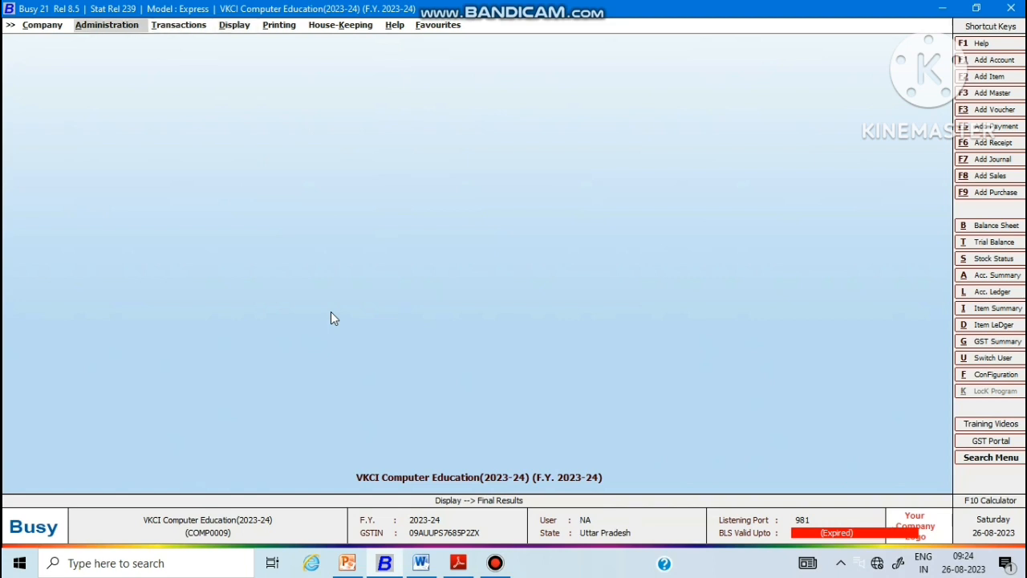
key("Return")
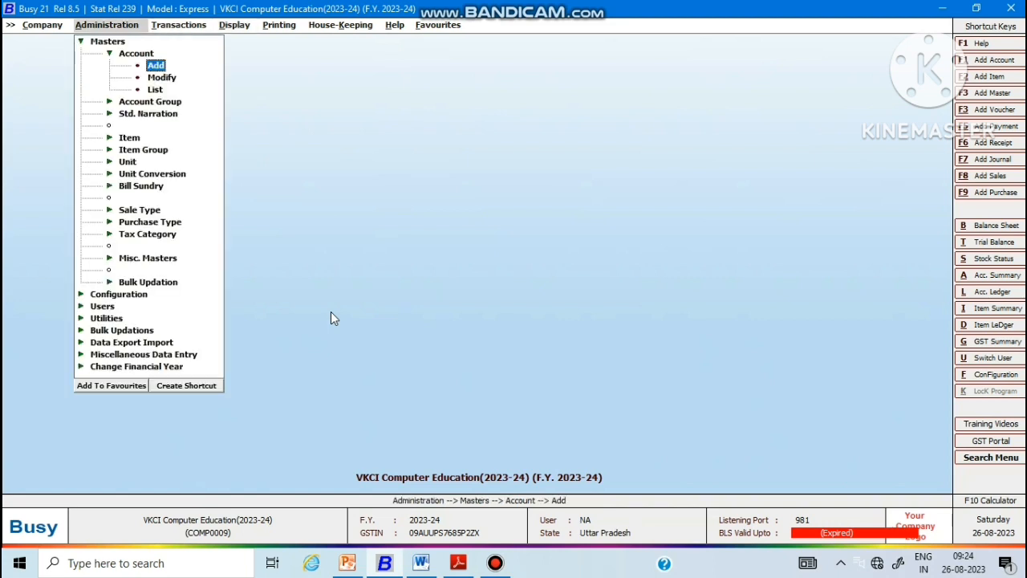
- Open the Select Account to Modify list, then switch to the balance sheet PDF
key("Down")
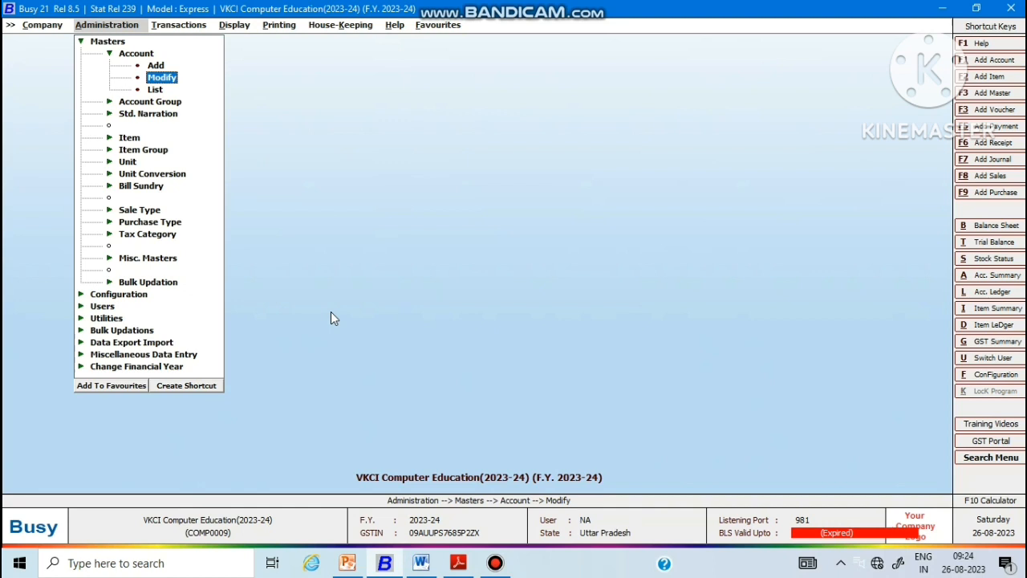
key("Up")
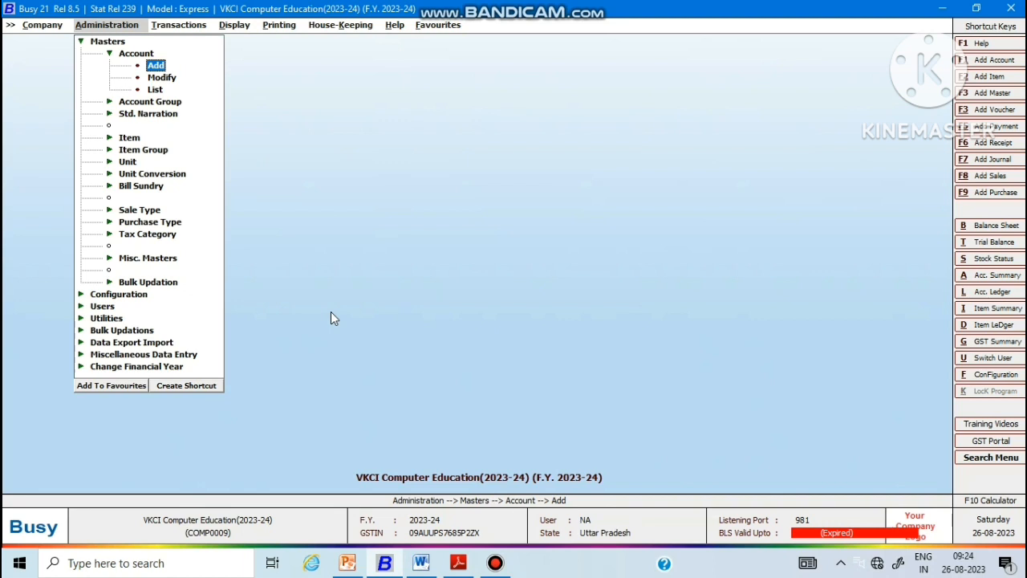
key("Down")
key("Return")
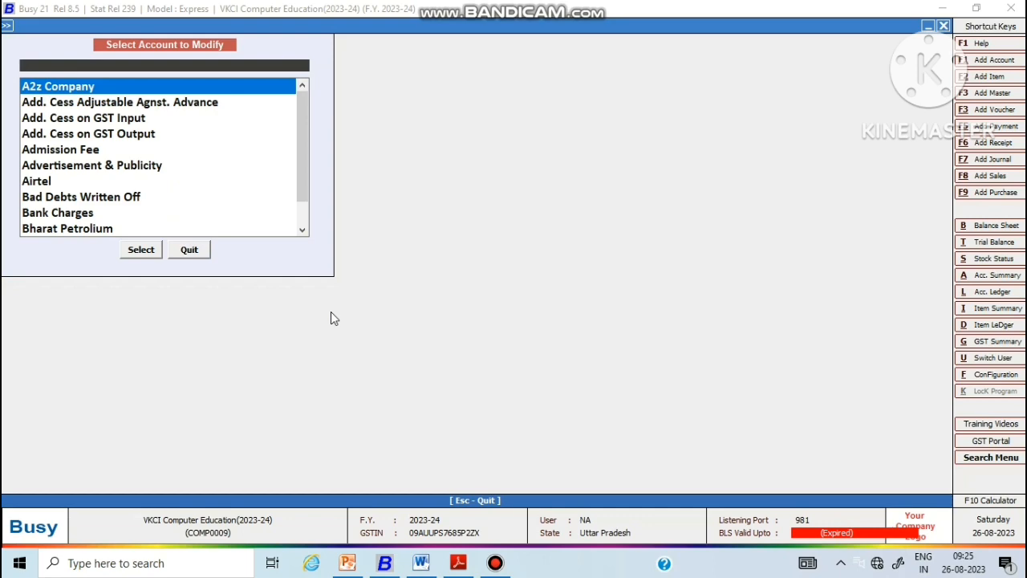
left_click(459, 564)
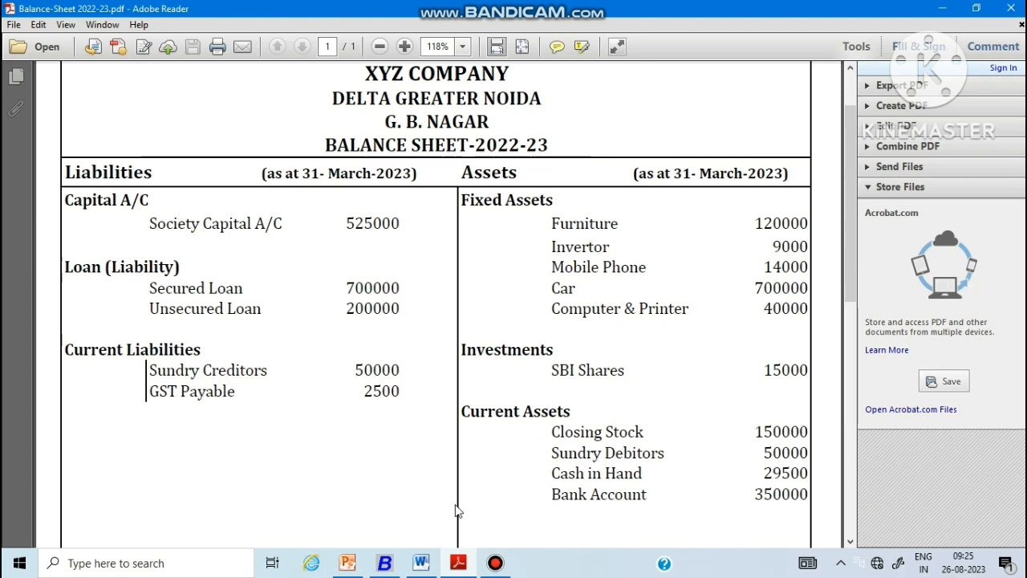
- Switch back to Busy after reading Sundry Creditors 50000, GST Payable 2500 and SBI Shares 15000
left_click(385, 564)
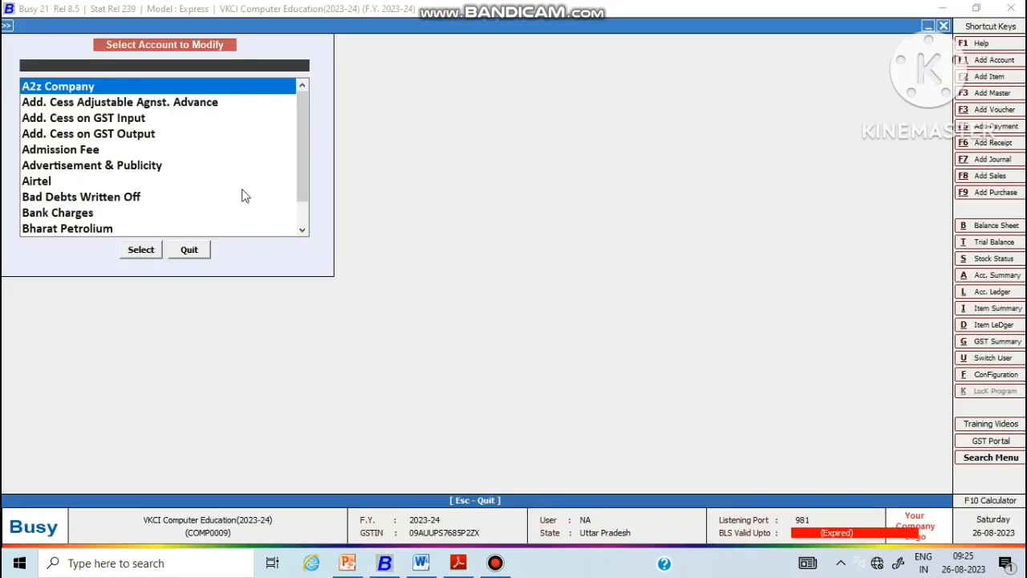
- Find Society Account by typing 'so', open it, and move to its opening balance field
type("so")
key("Return")
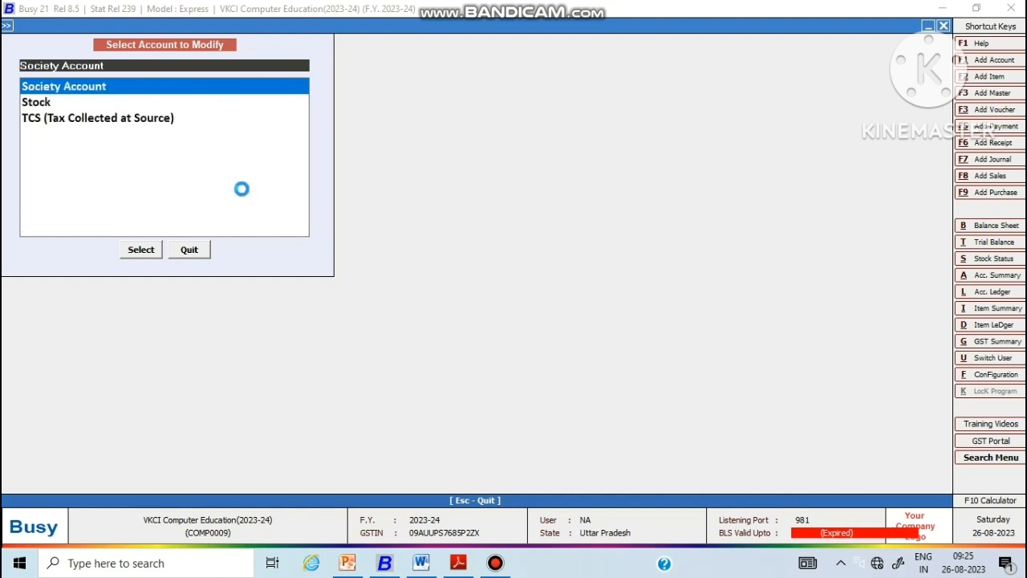
key("Return")
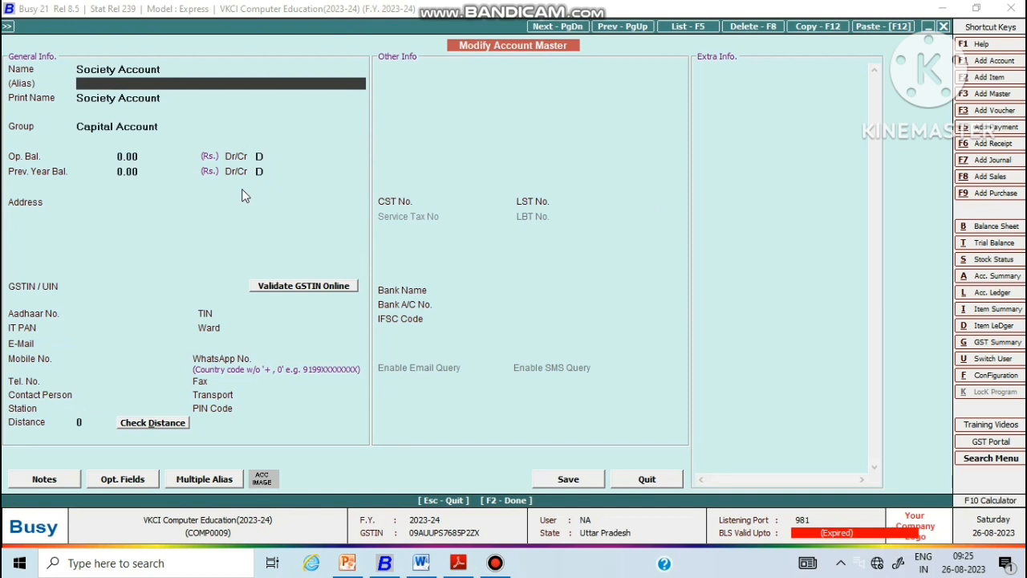
key("Up")
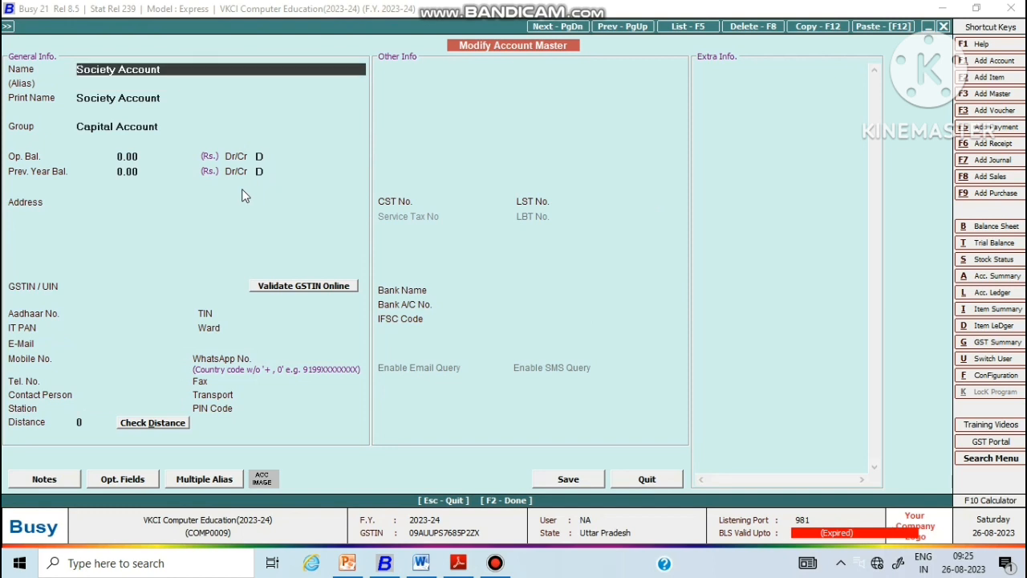
key("Down")
key("Down")
key("Down")
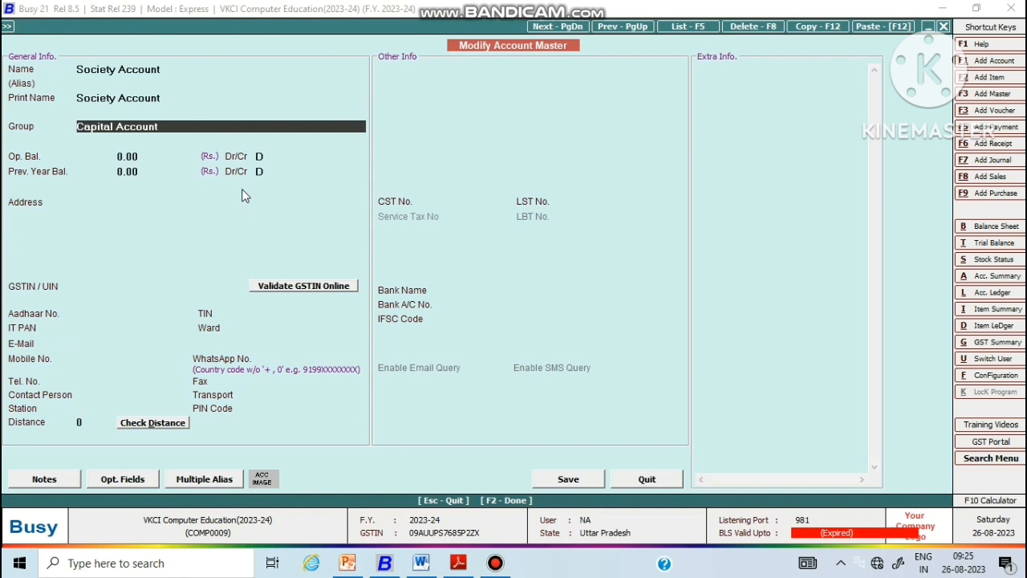
key("Return")
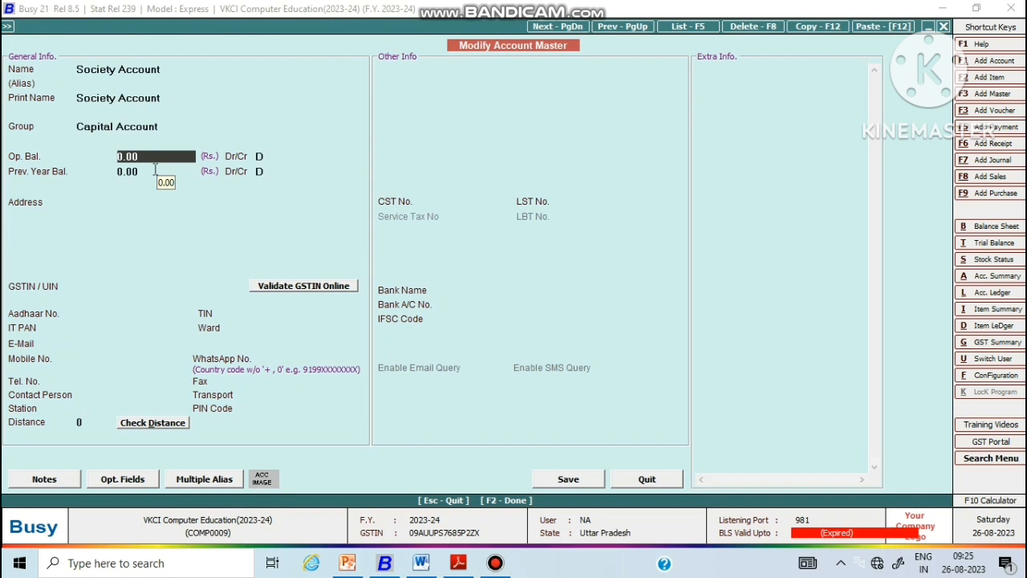
- Enter 525000 as Society Account's opening balance, then check it against the PDF
type("525000")
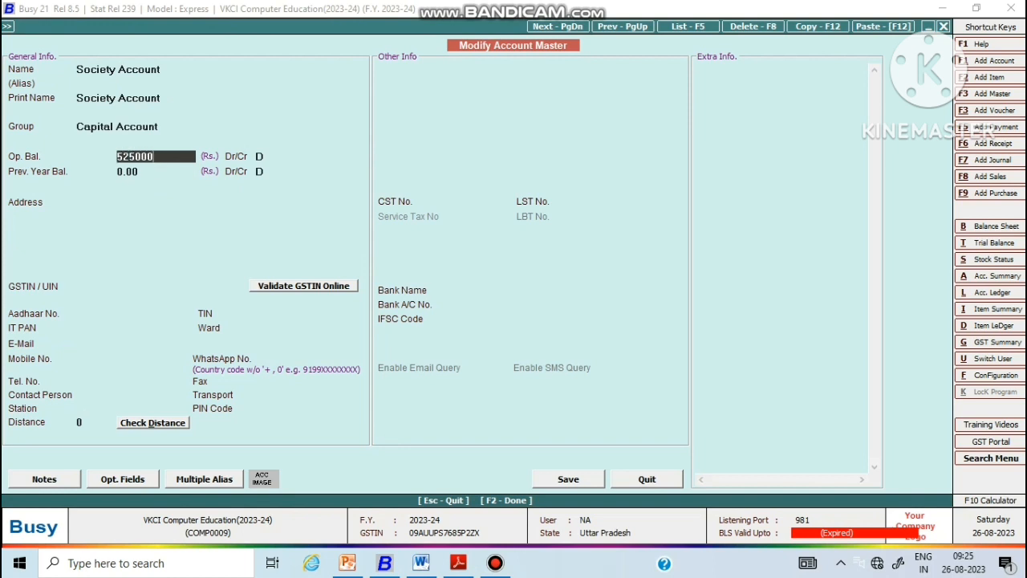
key("Return")
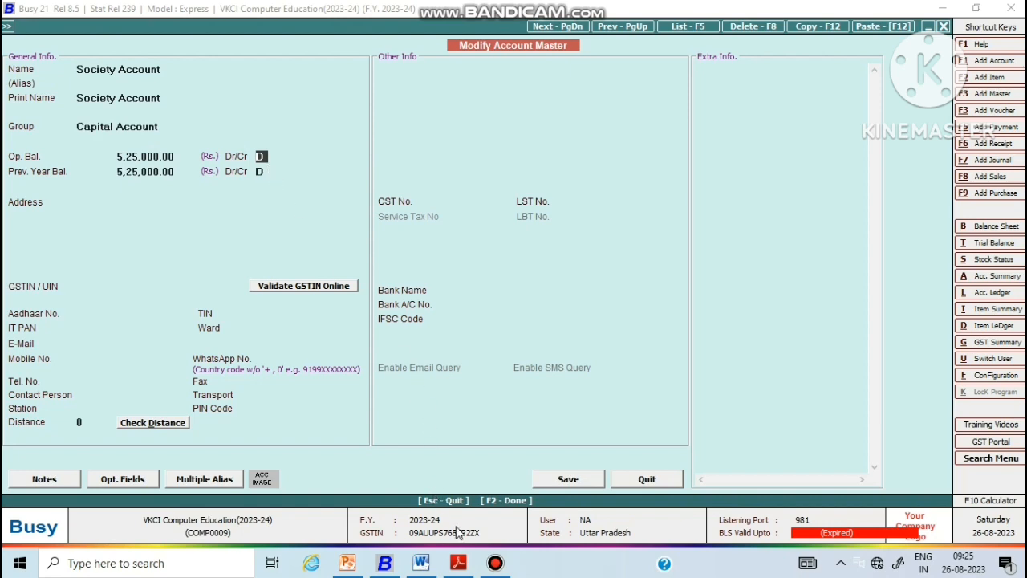
left_click(459, 563)
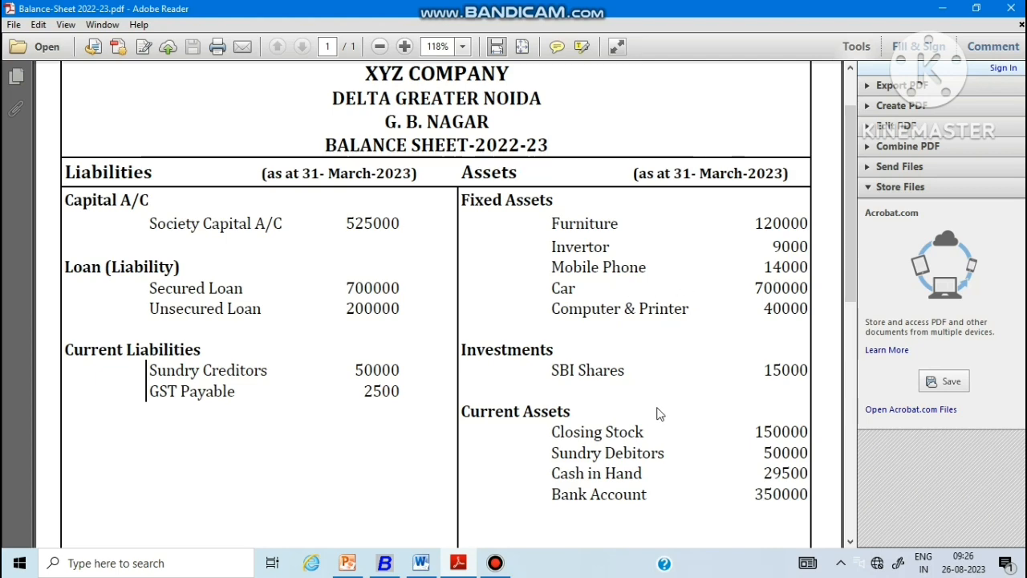
- Set Society Account's 5,25,000 opening and previous-year balances to Credit and save the master
left_click(386, 565)
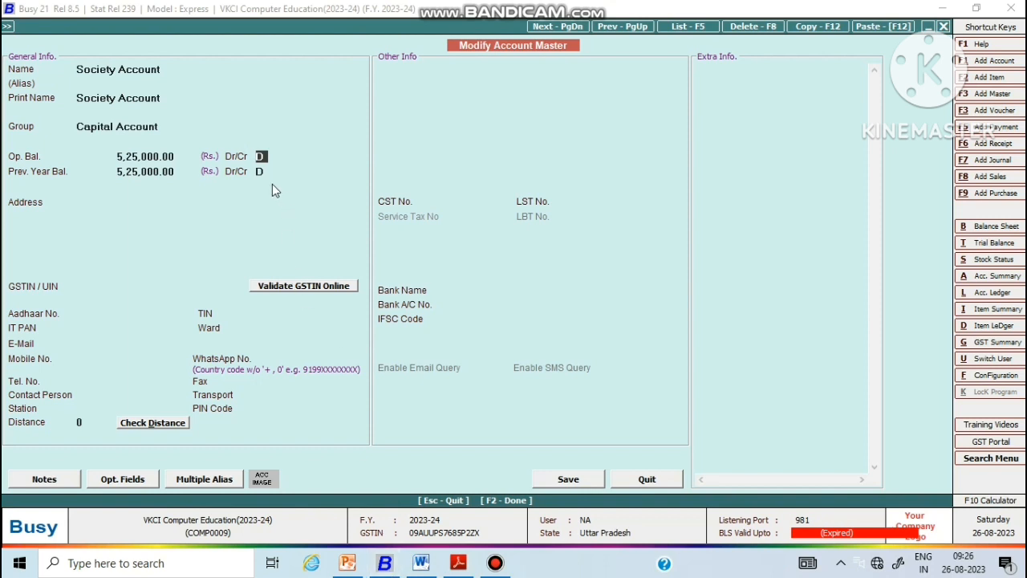
type("c")
key("Return")
key("Return")
type("c")
key("Return")
key("Return")
key("Return")
key("Return")
key("Return")
key("Return")
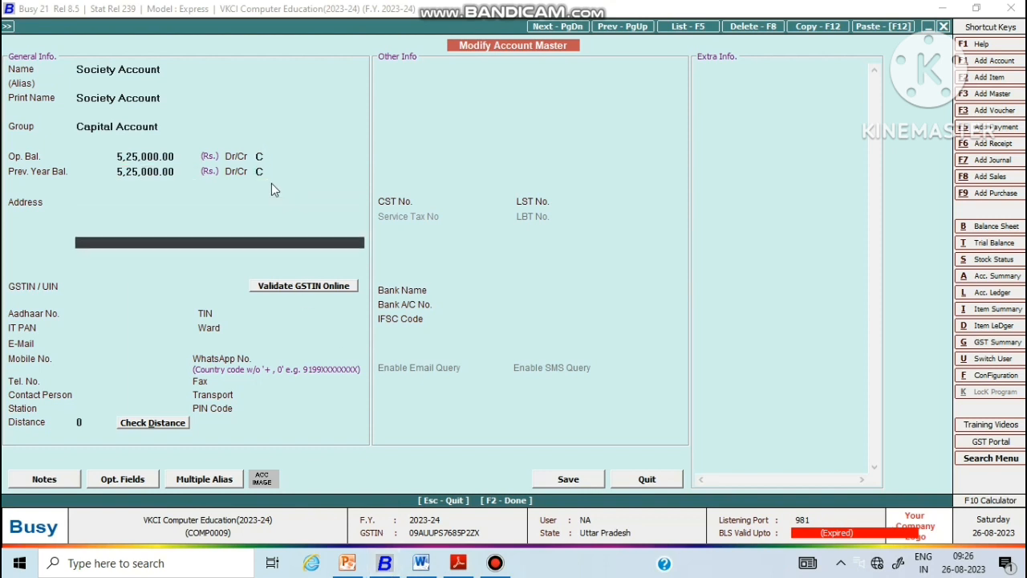
key("Return")
key("Return")
key("Return")
key("Return")
key("Return")
key("Return")
key("Return")
key("Return")
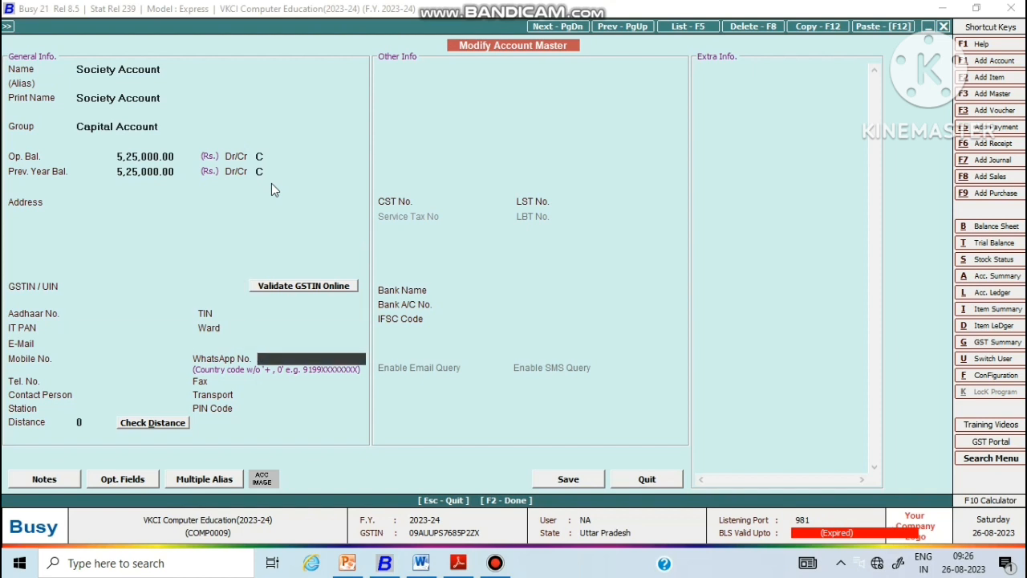
key("Return")
key("Return")
key("Return")
key("Return")
key("Return")
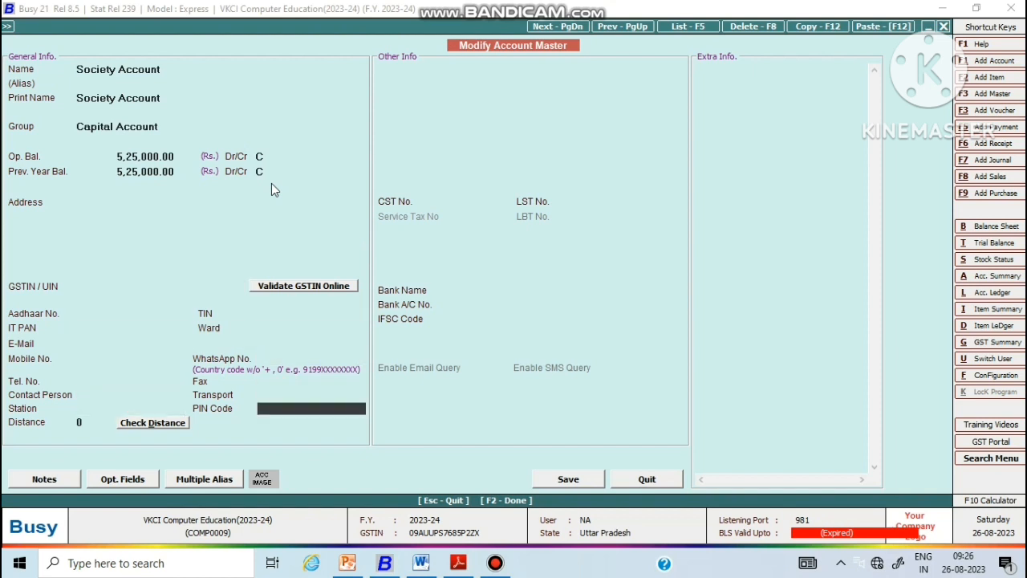
key("Return")
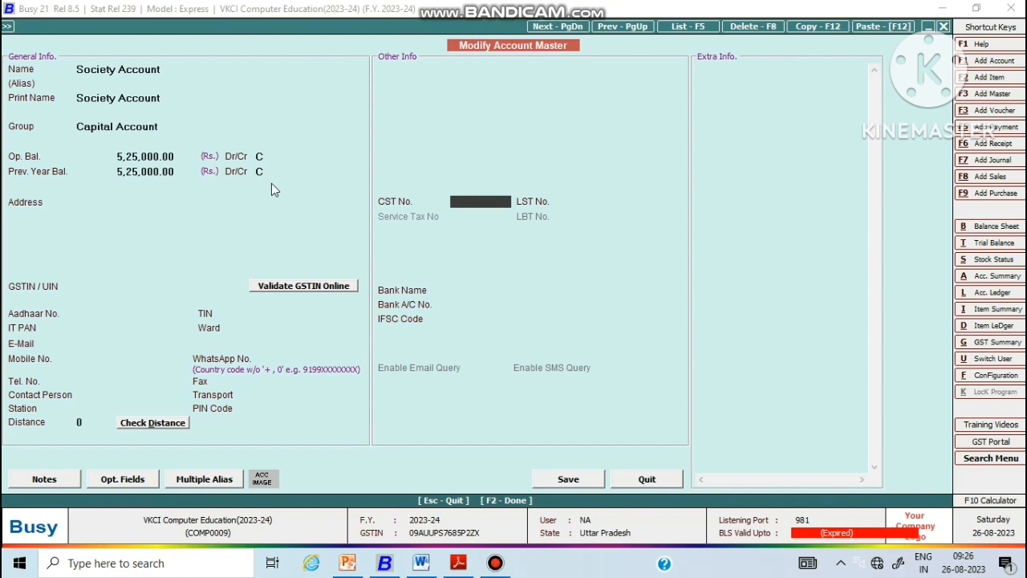
key("Return")
key("Return")
key("Return")
key("Return")
key("Return")
key("Return")
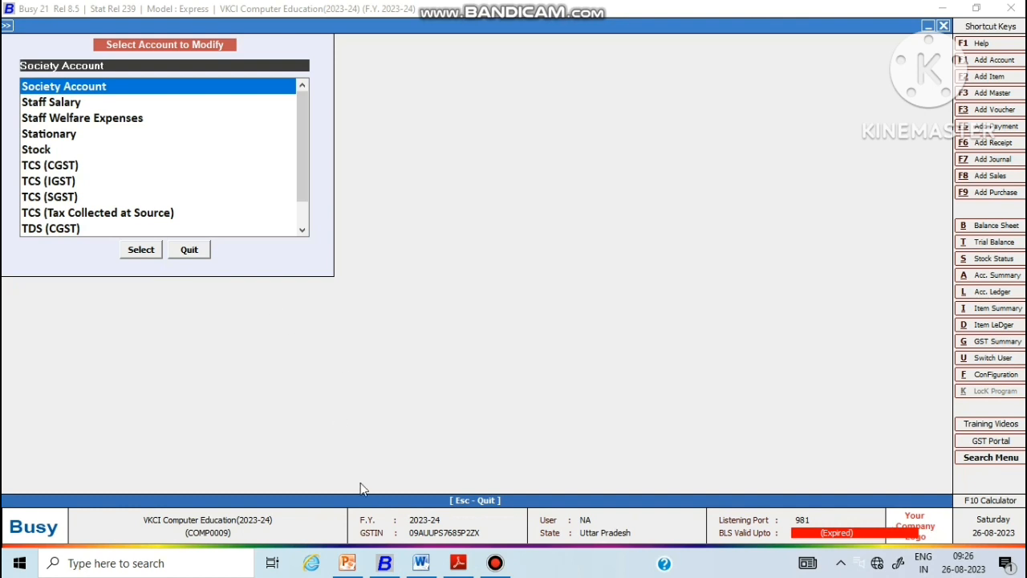
- Glance at the balance sheet PDF, then bring up the Word document of 2022-23 CA details
mouse_move(387, 567)
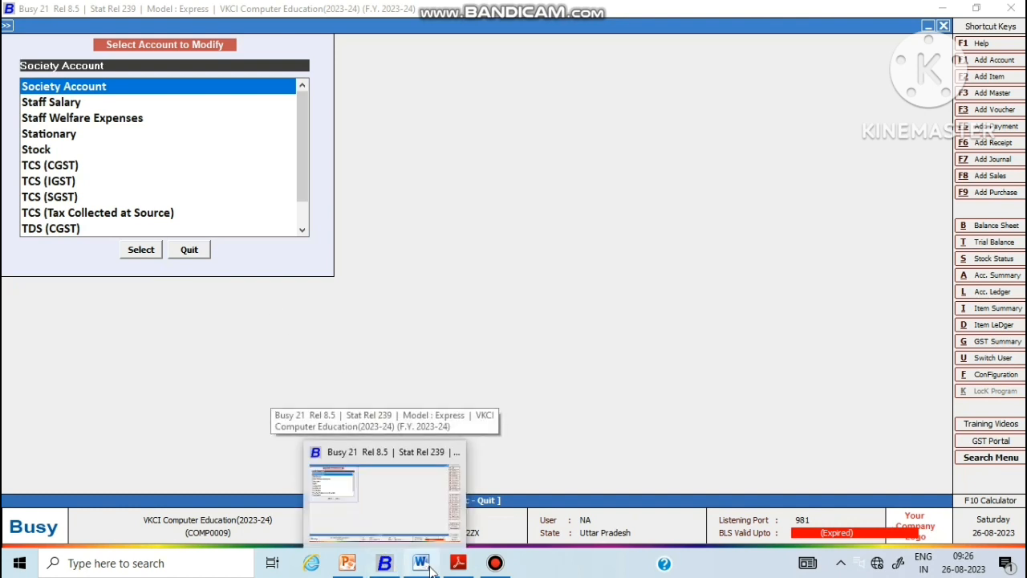
left_click(459, 566)
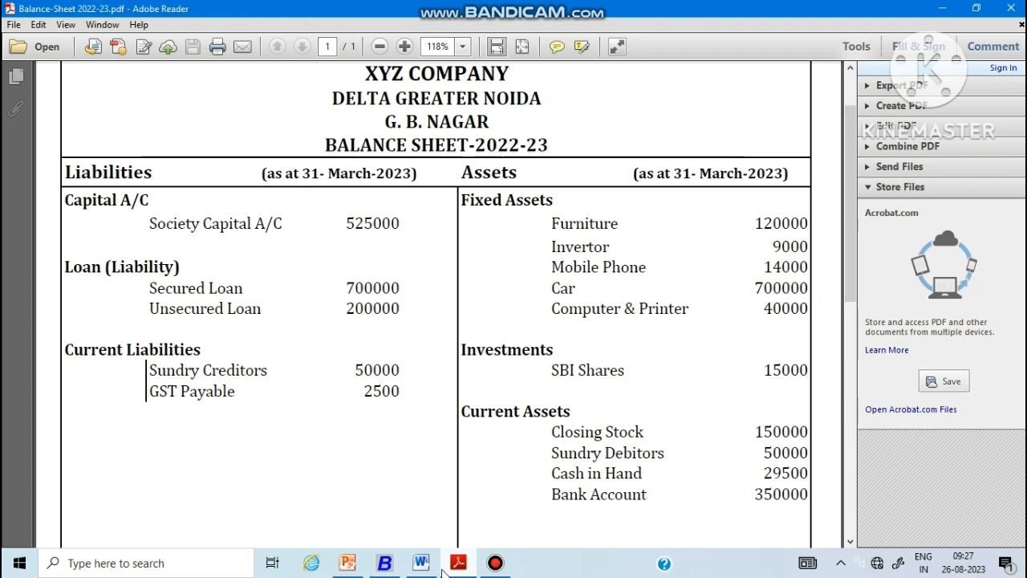
mouse_move(443, 568)
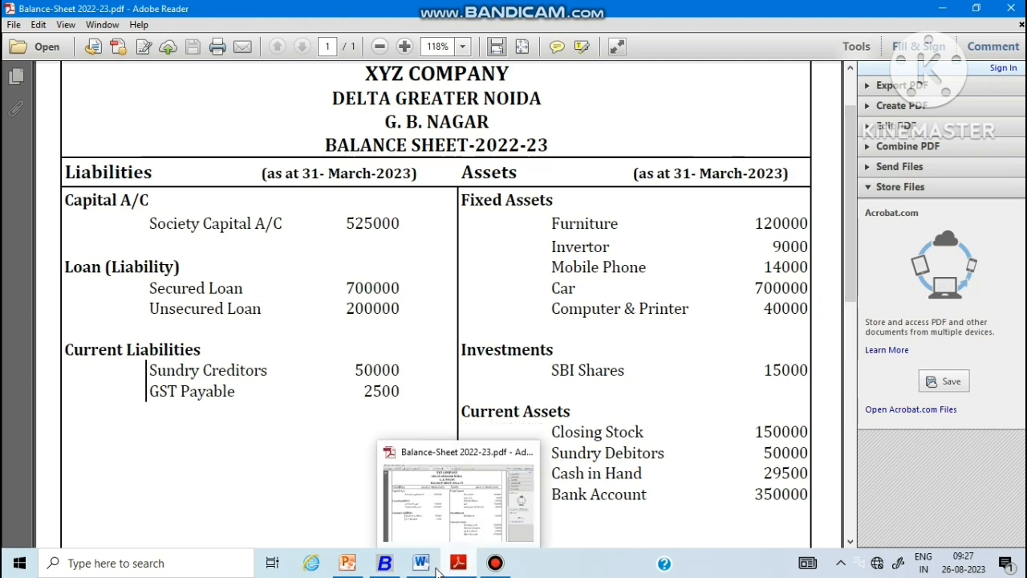
left_click(423, 565)
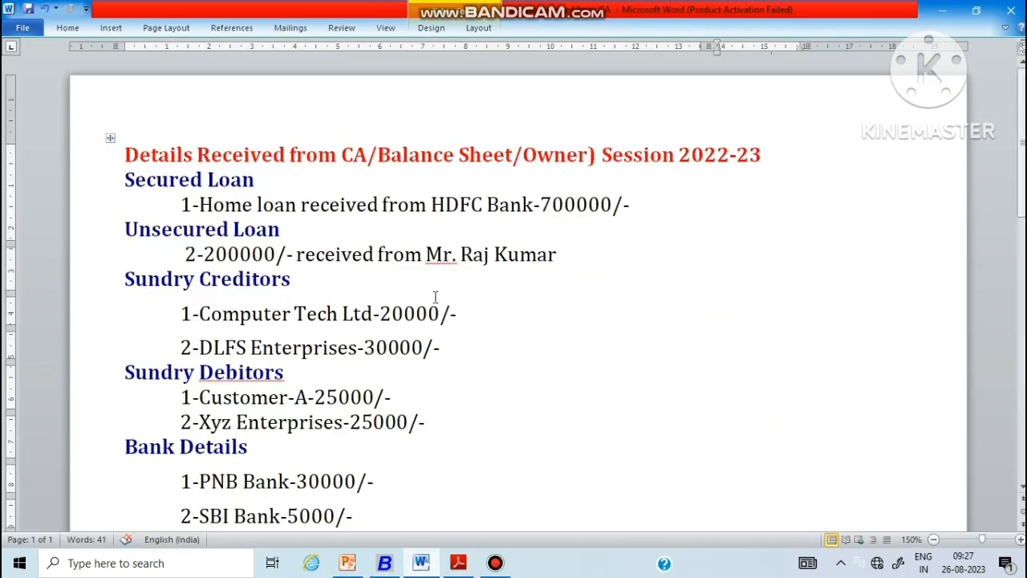
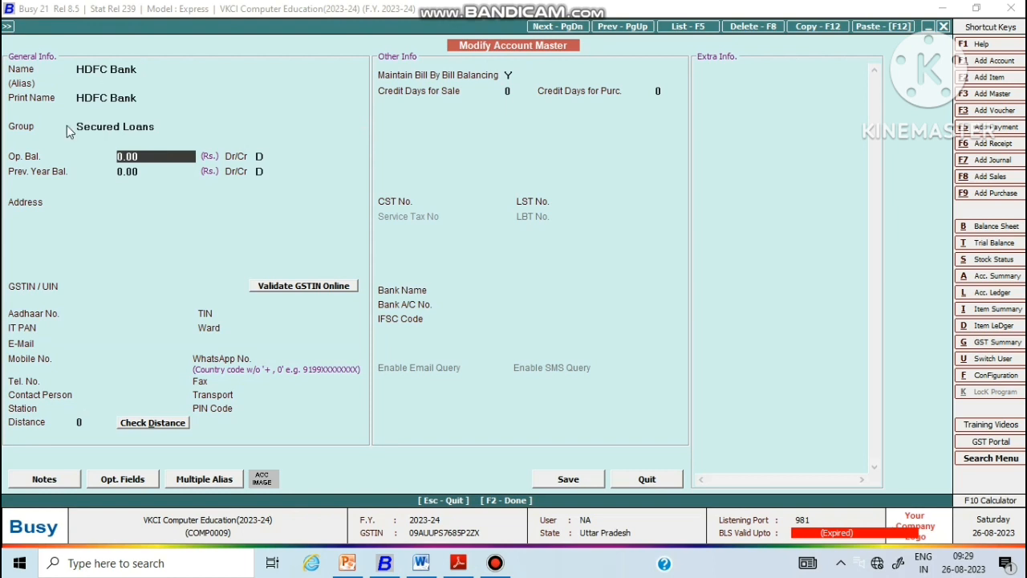
- Give HDFC Bank a 7,00,000 credit opening balance and save the master
type("700000")
key("Return")
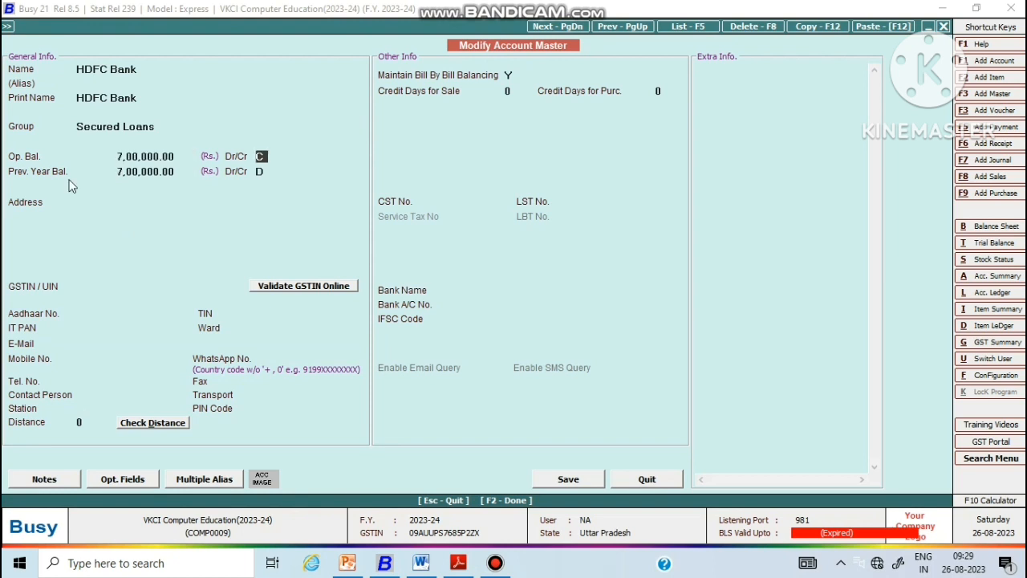
key("Return")
key("Return")
key("Return")
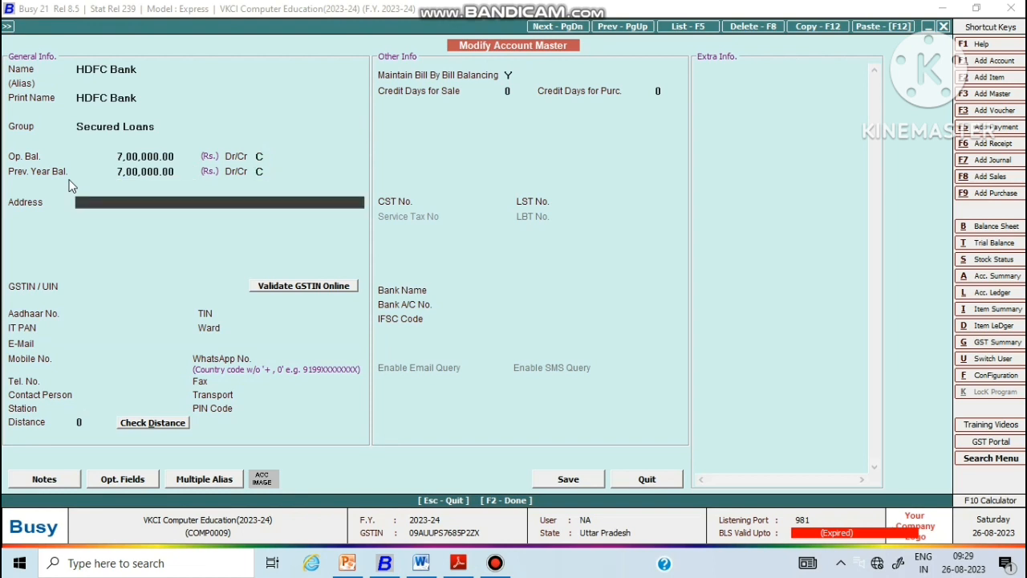
key("Return")
key("Return")
key("Return")
key("Return")
key("Return")
key("Return")
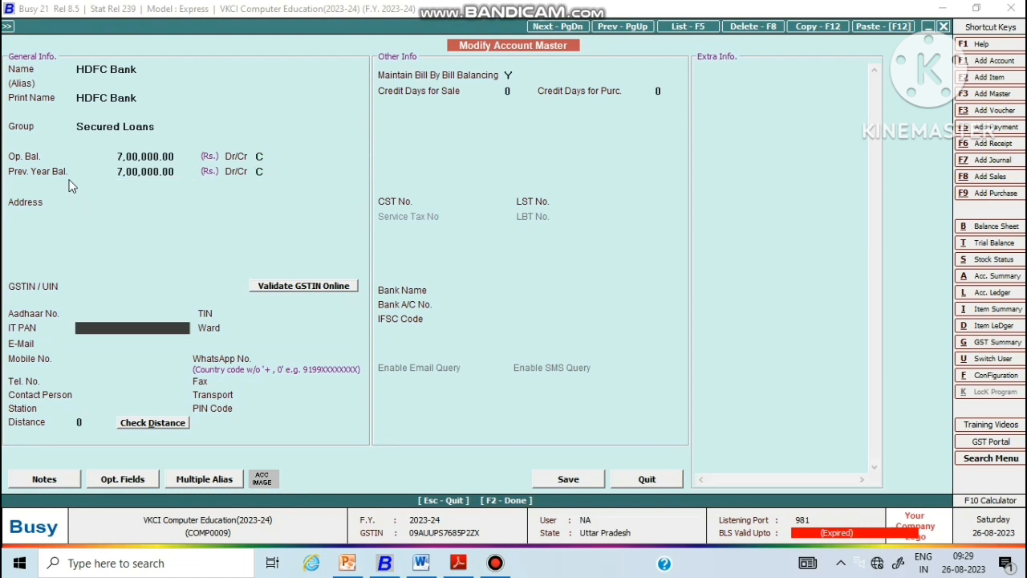
key("Return")
key("Return")
key("Return")
key("Return")
key("Return")
key("Return")
key("Return")
key("Return")
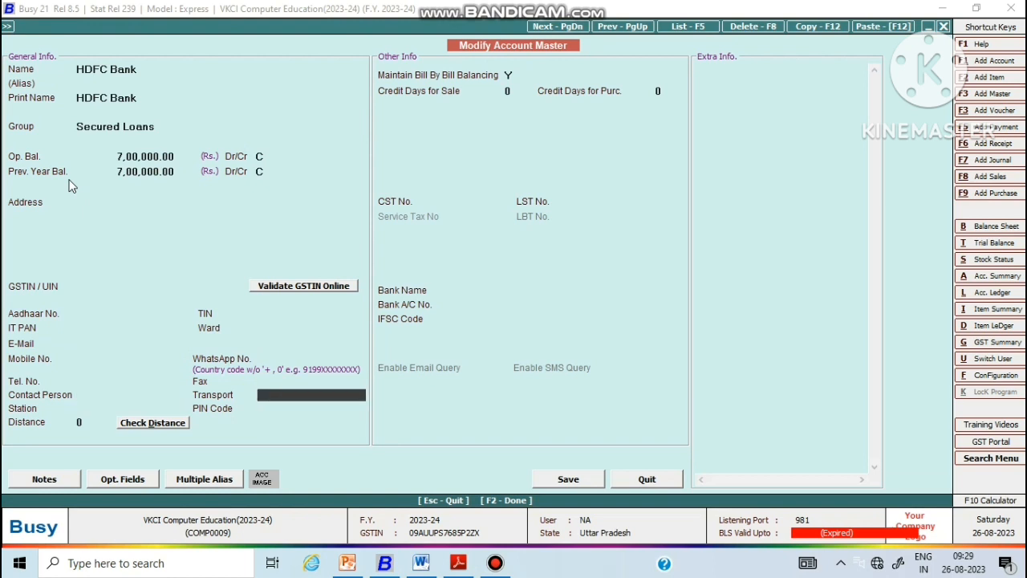
key("Return")
key("Return")
key("Return")
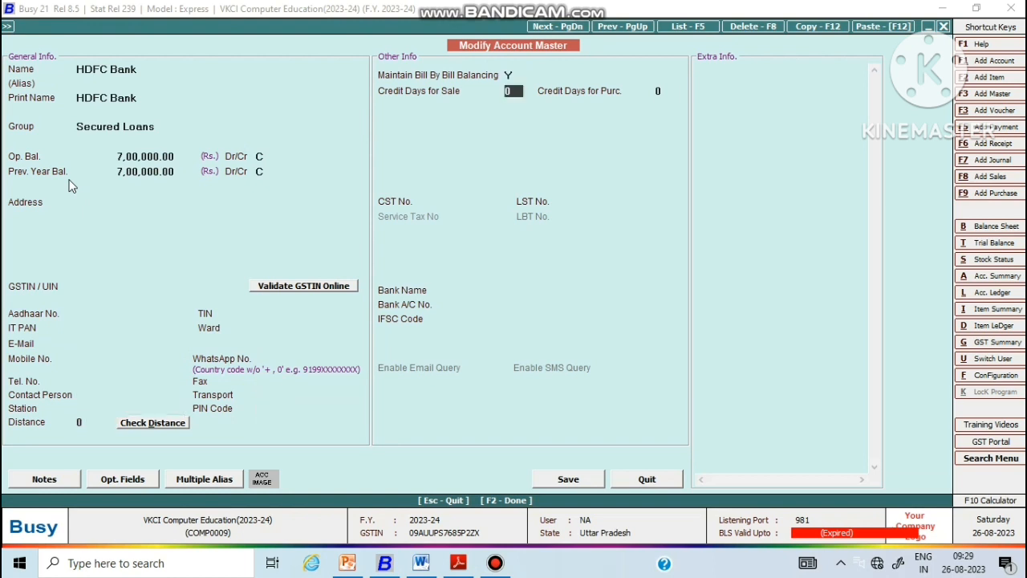
key("Return")
key("Return")
key("Return")
key("Return")
key("Return")
key("Return")
key("Return")
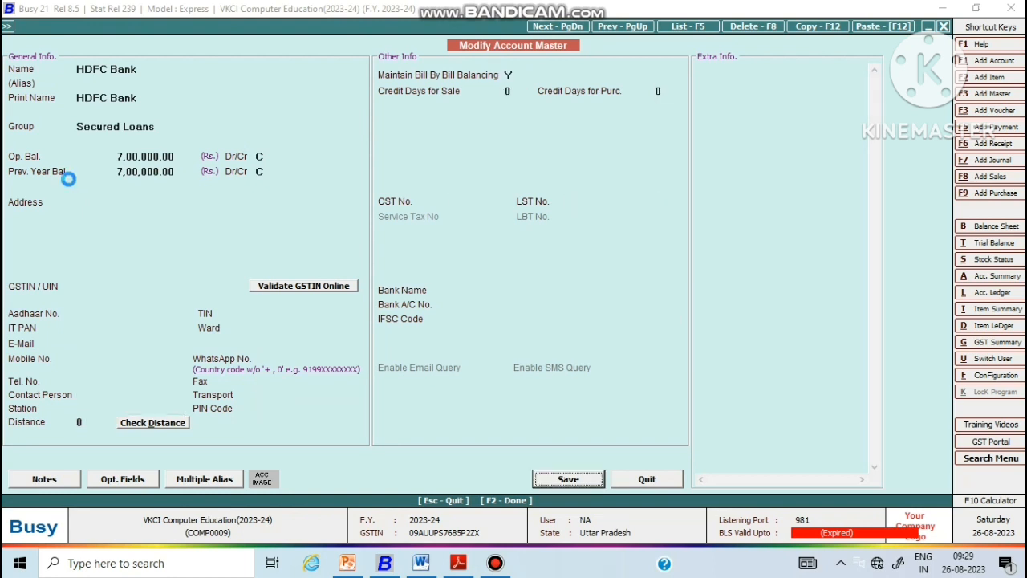
key("Return")
- Record HDFC Bank's opening balance as bill 0124 dated 01-04-2023
type("0124")
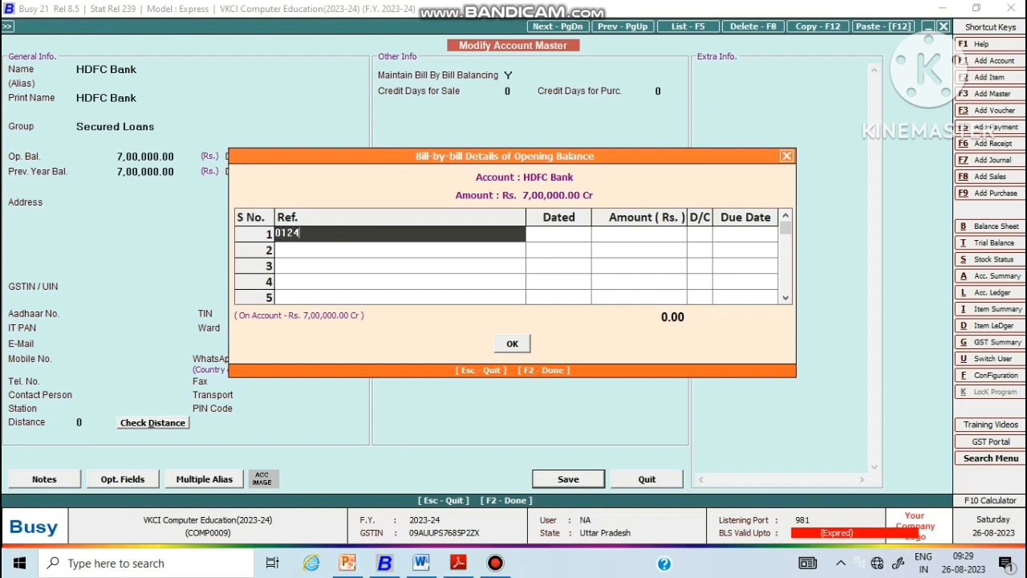
key("Return")
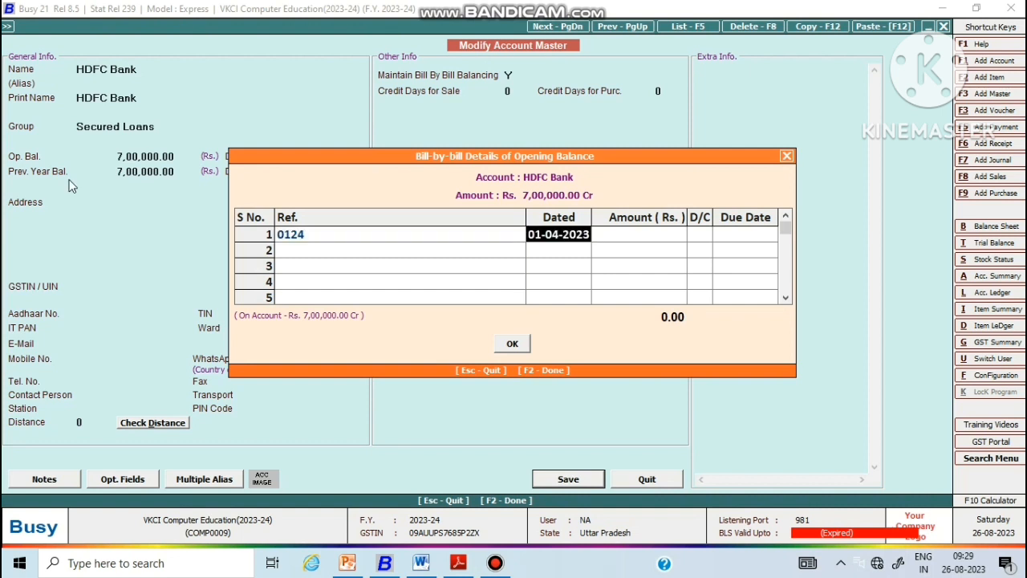
key("Return")
key("Return")
key("Return")
key("Return")
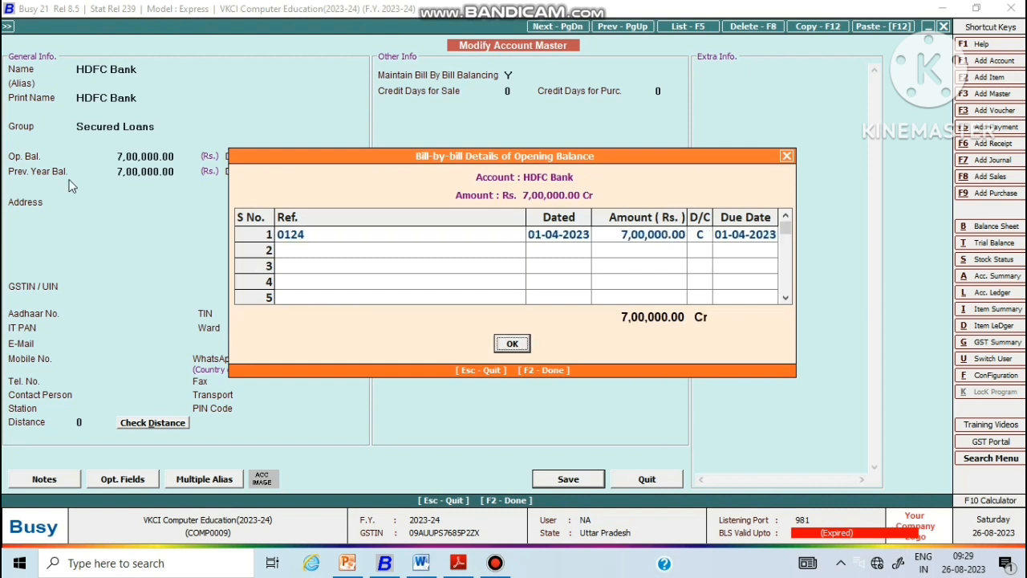
key("Return")
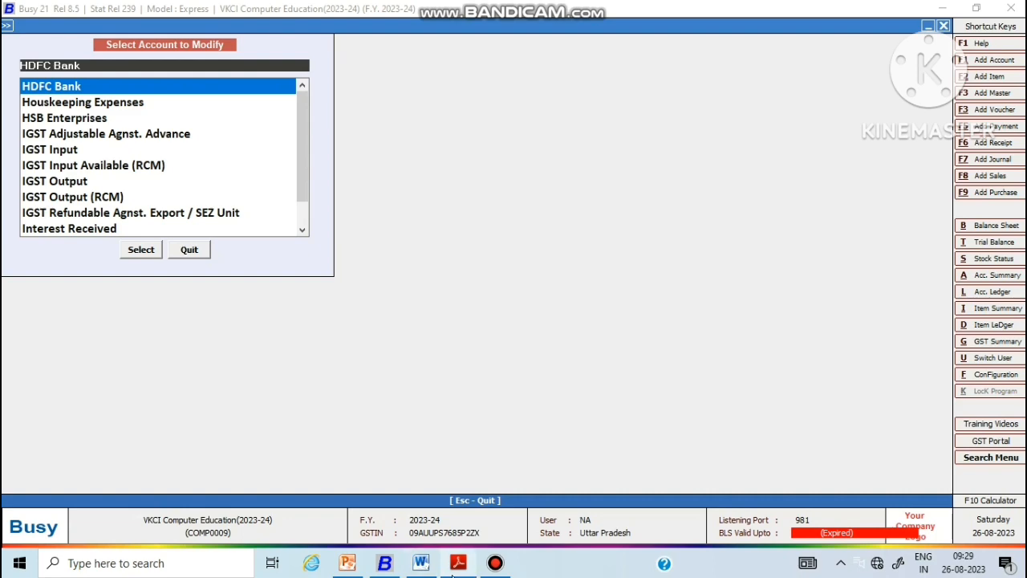
- Bring up Balance-Sheet 2022-23.pdf in Adobe Reader to read the Unsecured Loan figure of 200000
left_click(456, 568)
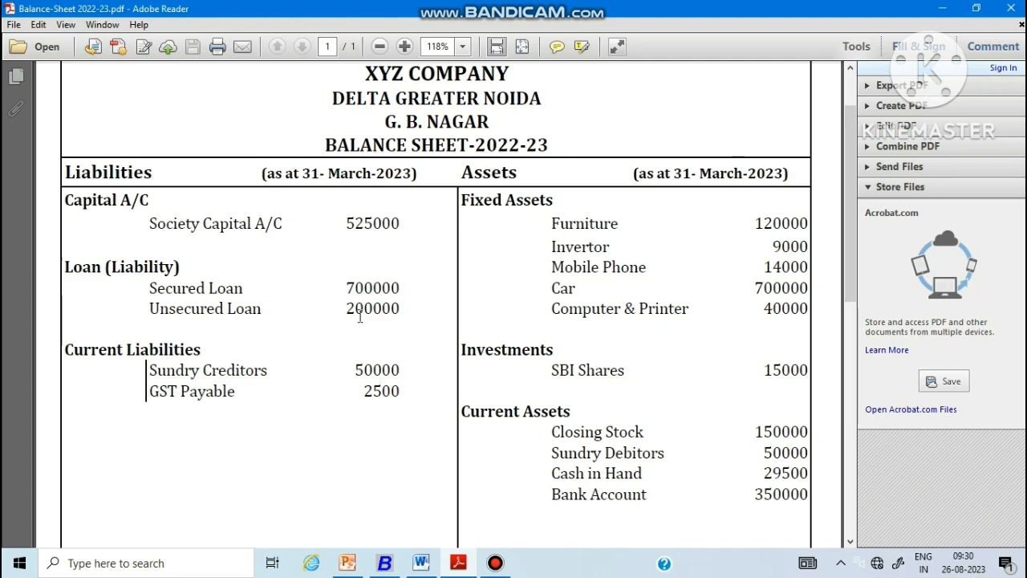
- Check the Word notes of balance details, then return to Busy 21's Select Account to Modify list
left_click(422, 563)
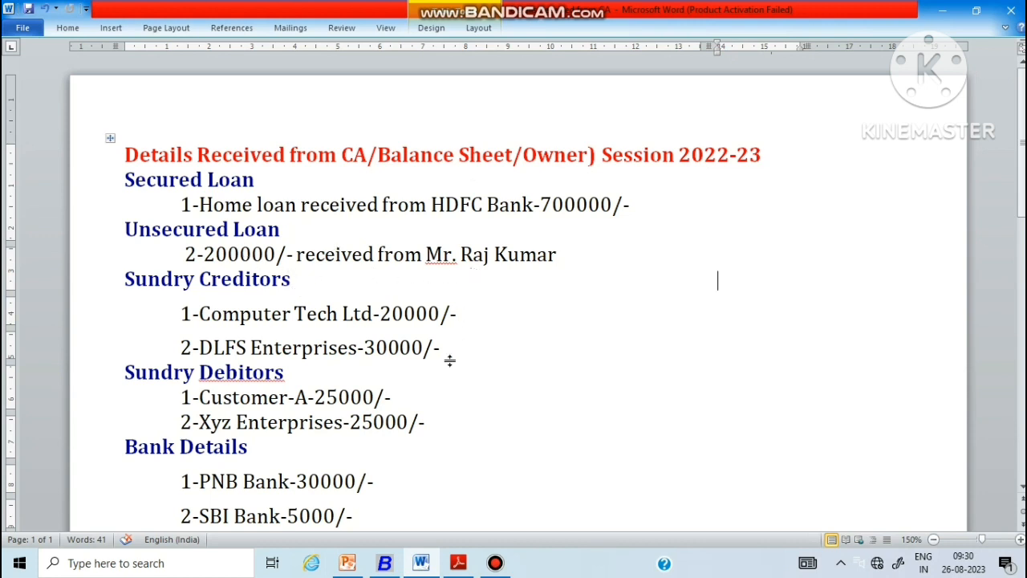
left_click(384, 563)
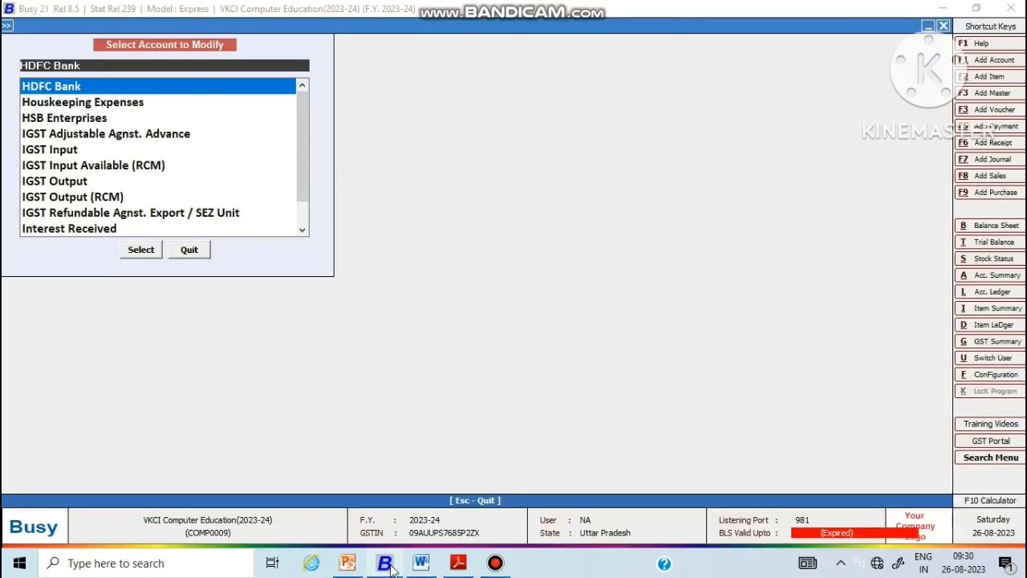
left_click(153, 64)
key("BackSpace")
key("BackSpace")
key("BackSpace")
key("BackSpace")
key("BackSpace")
key("BackSpace")
key("BackSpace")
key("BackSpace")
key("BackSpace")
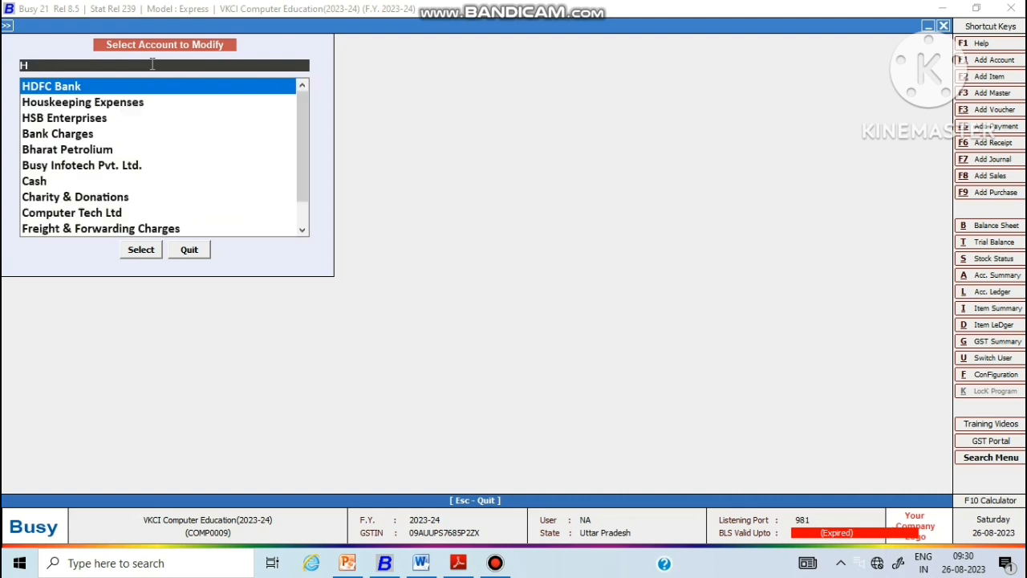
type("Raj Kumar")
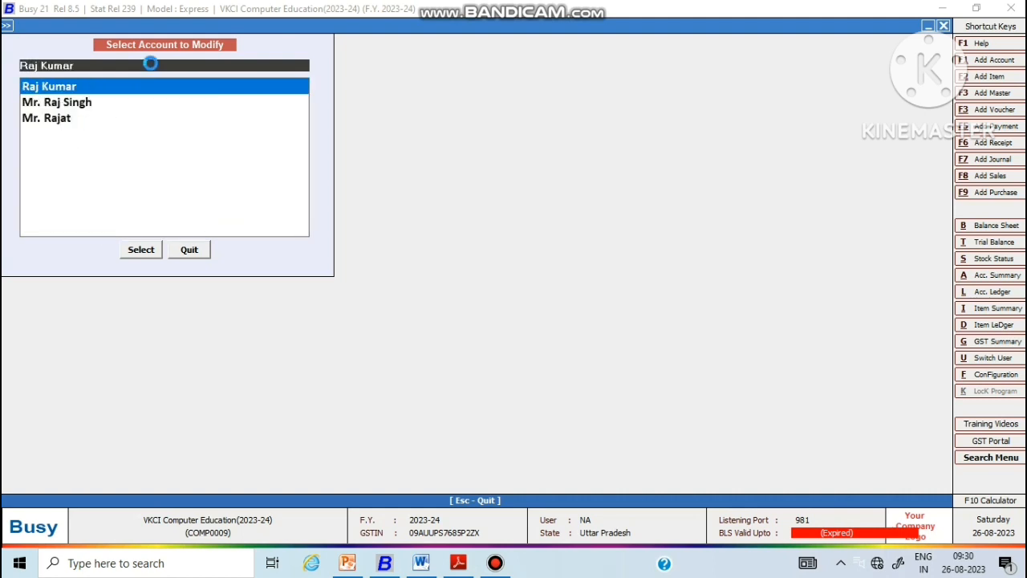
key("Return")
key("Return")
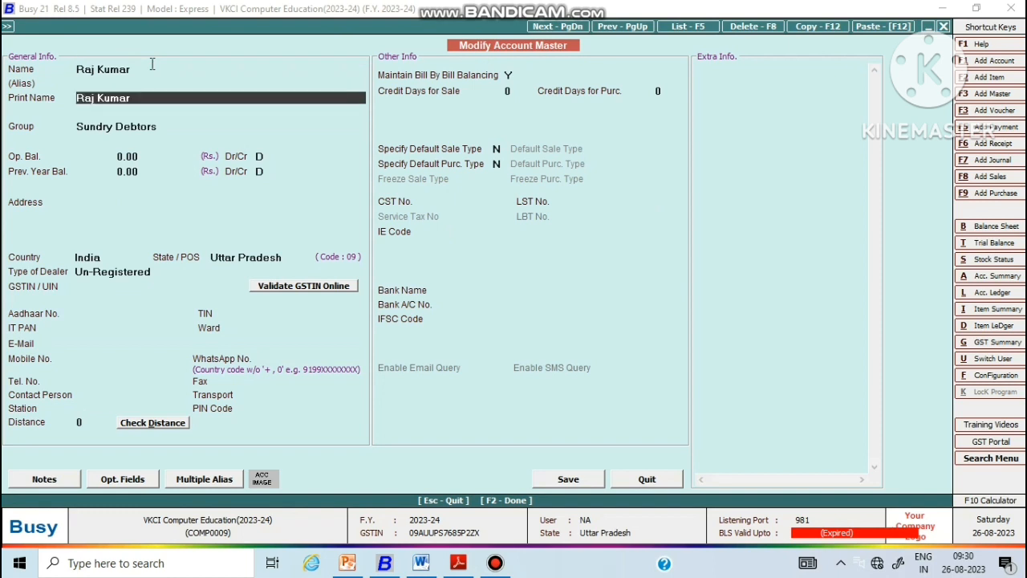
key("Return")
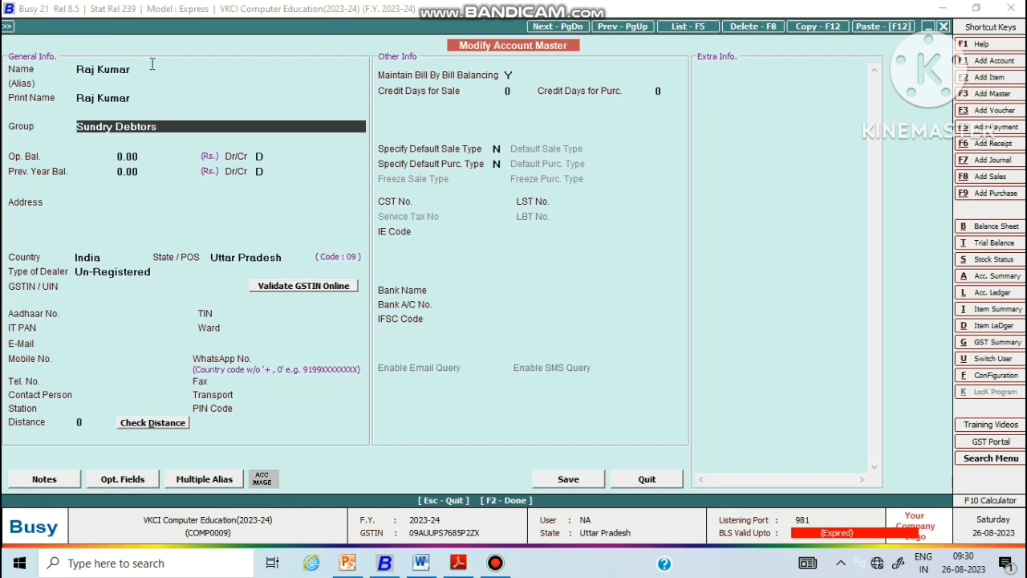
type("un")
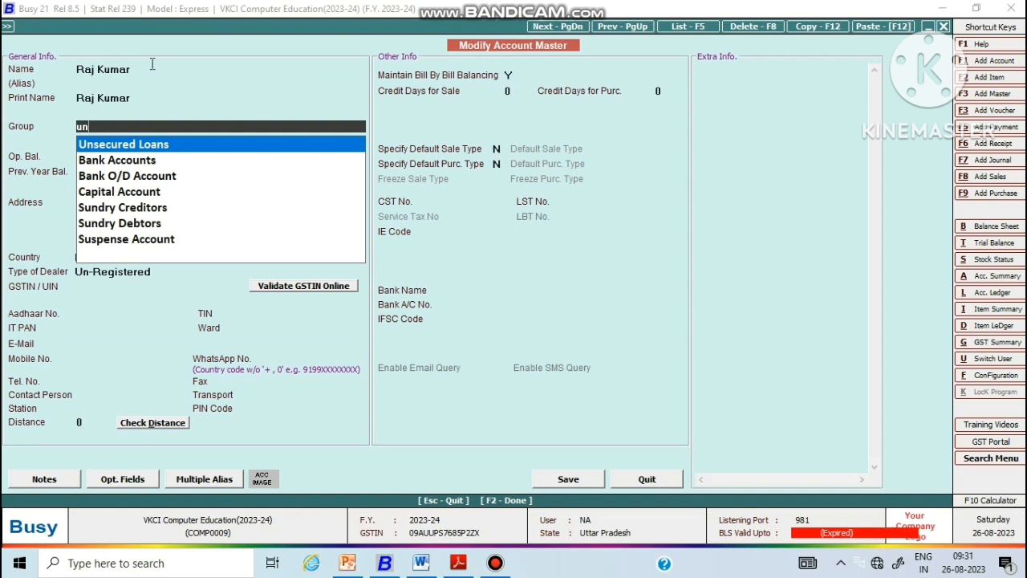
key("Return")
- Give the account a 2,00,000 credit opening balance and save the master
type("20")
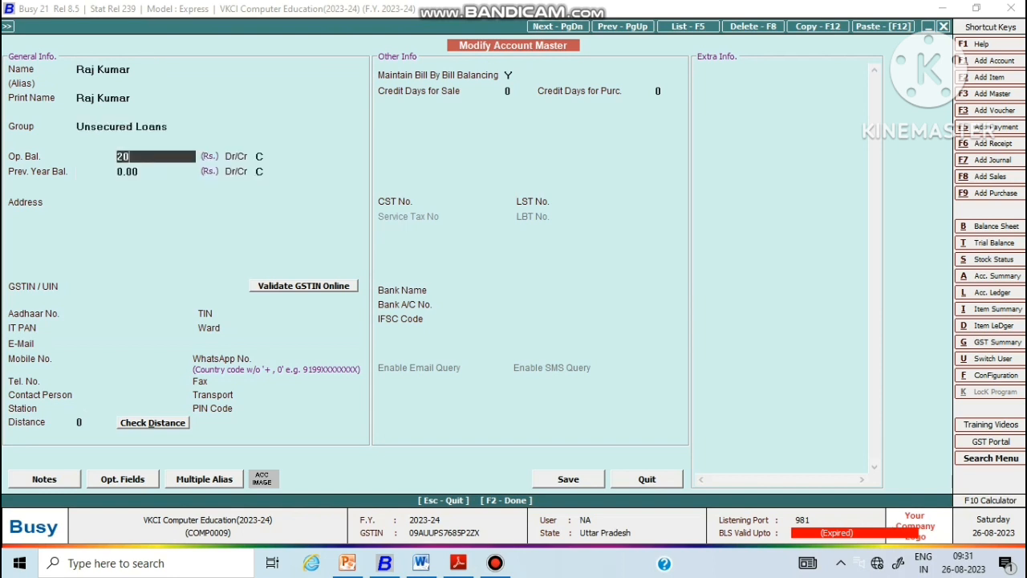
type("0000")
key("Return")
key("Return")
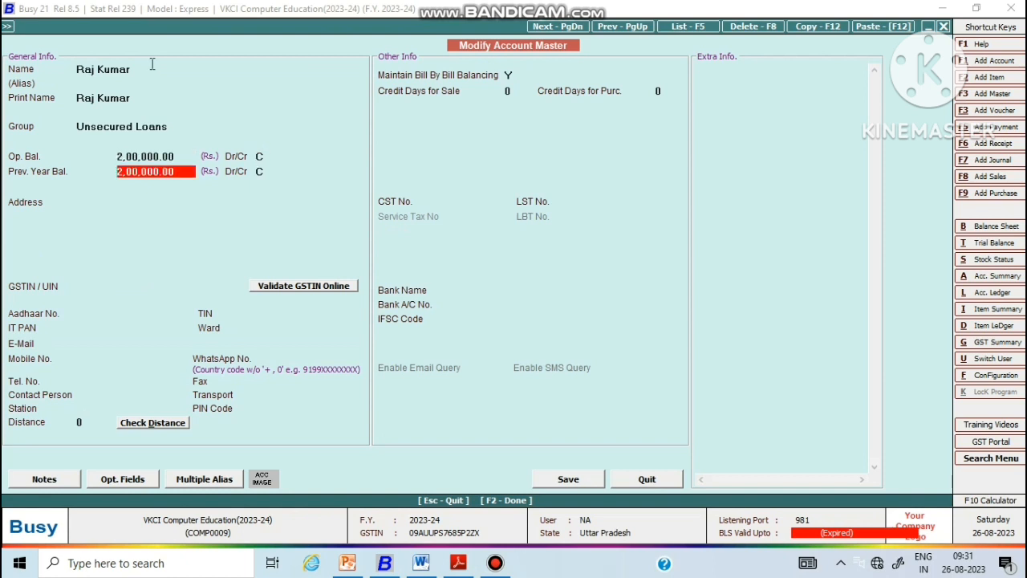
key("Return")
key("Return")
key("Return")
key("Return")
key("Return")
key("Return")
key("Return")
key("Return")
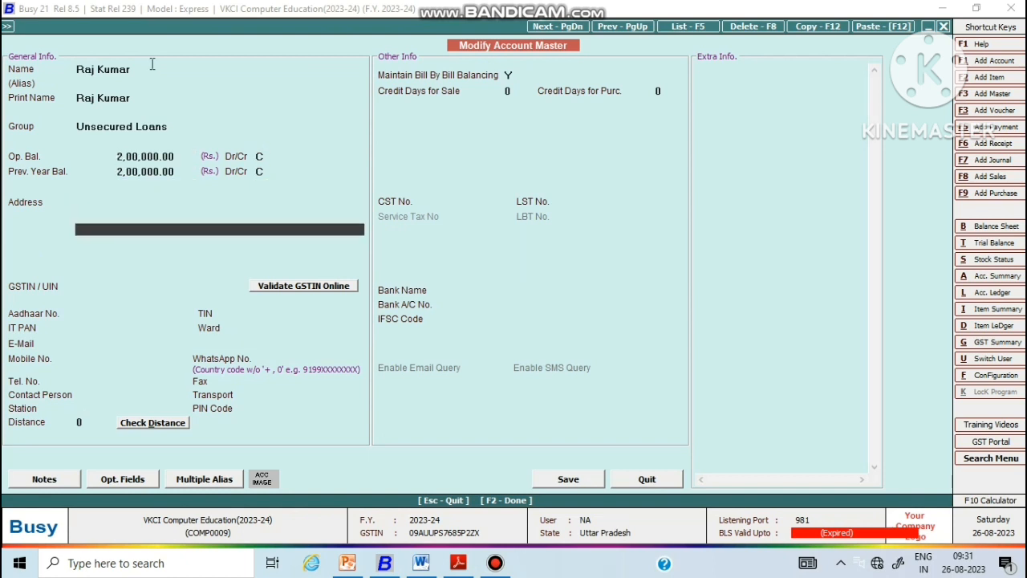
key("Return")
key("Return")
key("Return")
key("Return")
key("Return")
key("Return")
key("Return")
key("Return")
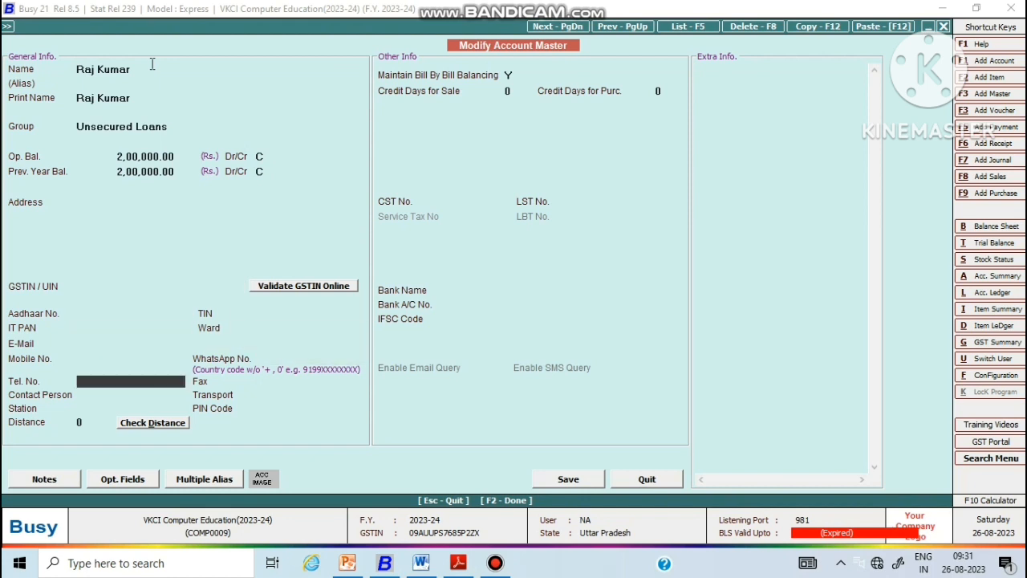
key("Return")
key("Return")
key("Return")
key("Return")
key("Return")
key("Return")
key("Return")
key("Return")
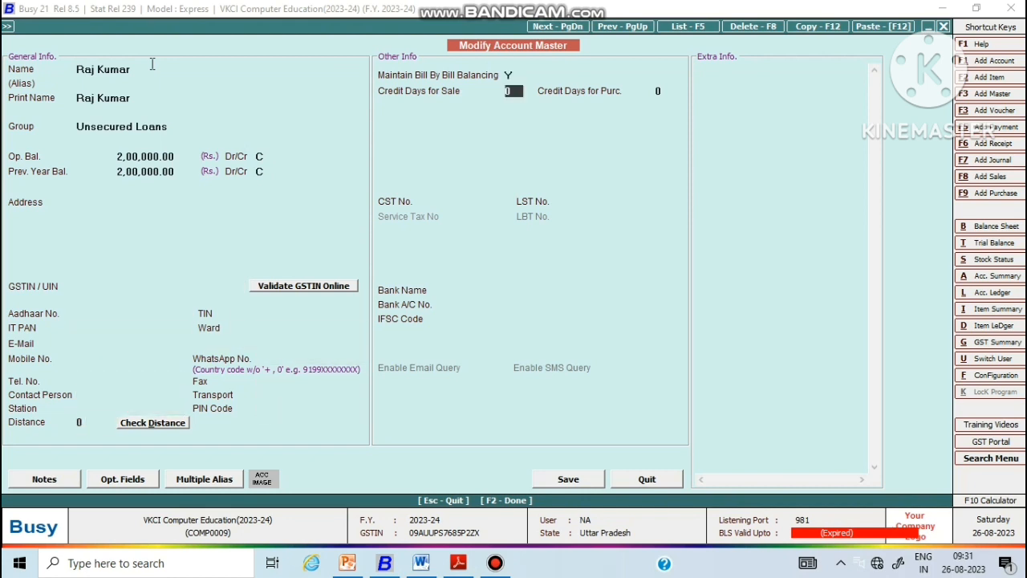
key("Return")
key("Return")
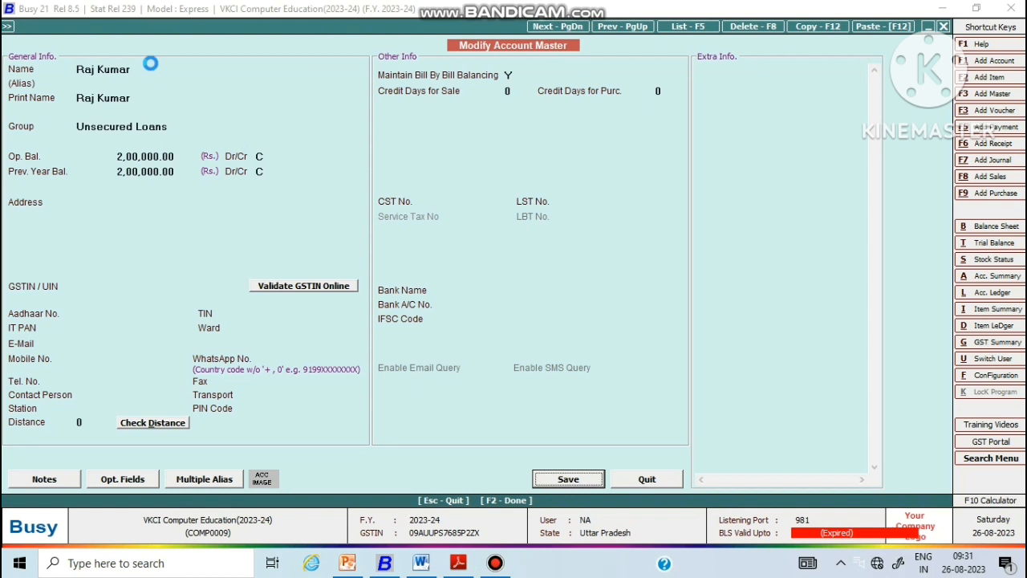
key("Return")
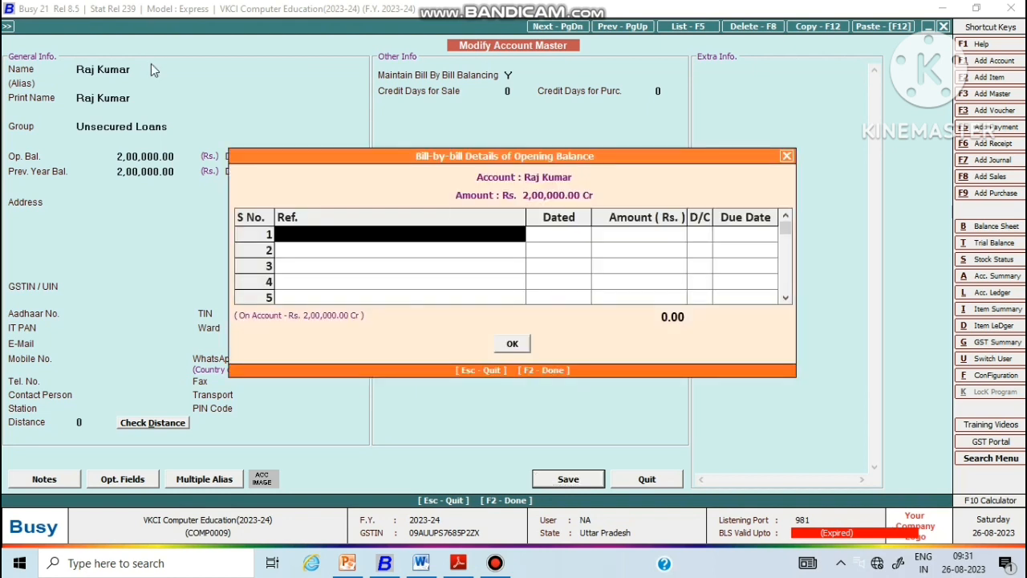
- Record the opening balance as bill 0125 dated 01-04-2023 for 2,00,000 Cr
type("0125")
key("Return")
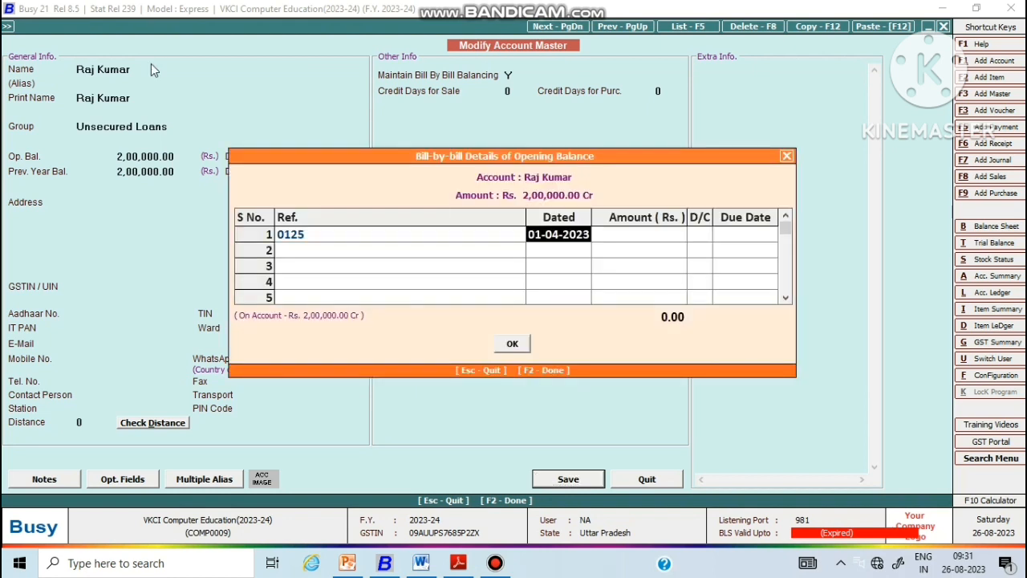
key("Return")
key("Return")
key("Return")
key("Return")
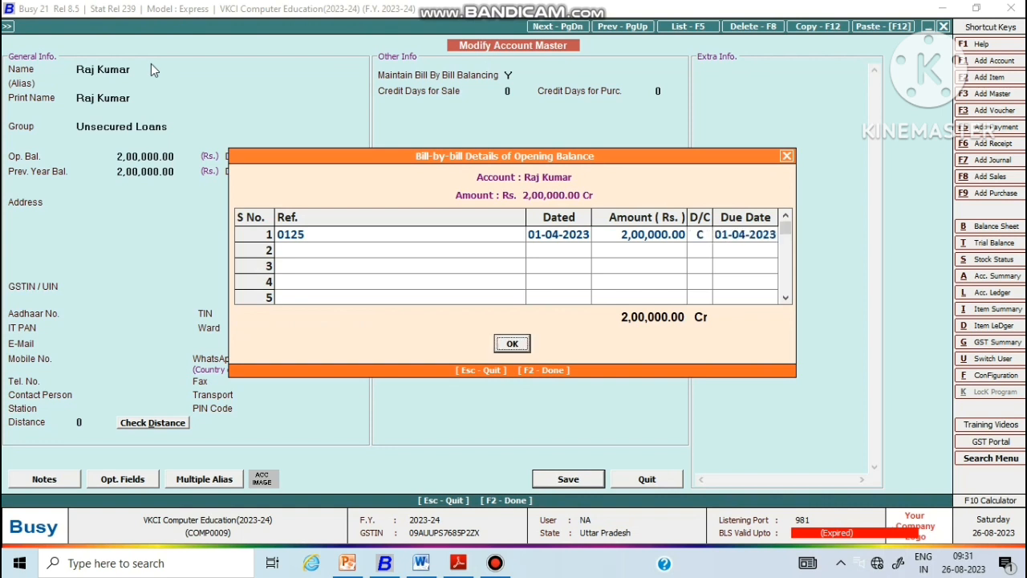
key("Return")
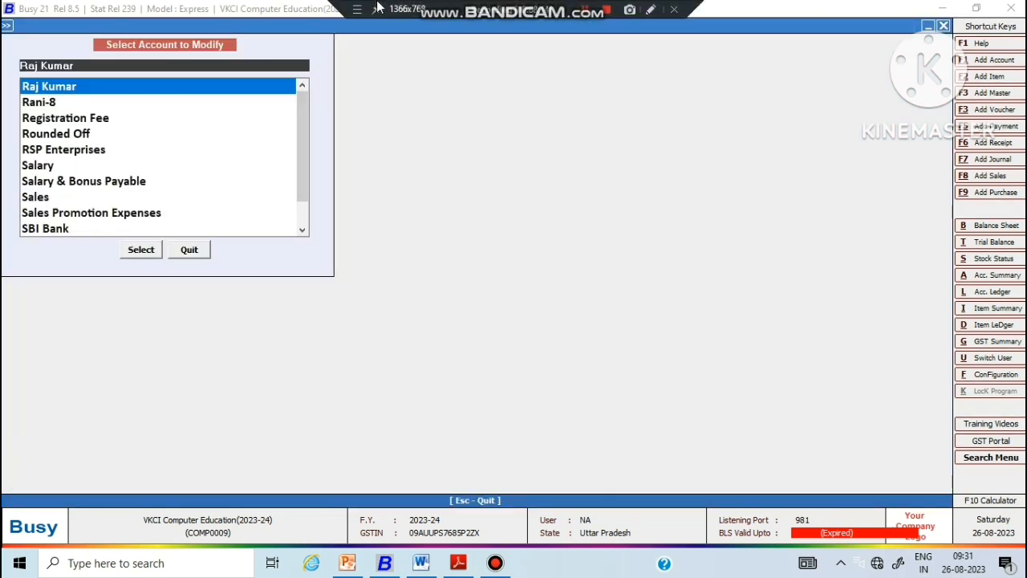
- Bring Balance-Sheet 2022-23.pdf forward to read Sundry Creditors 50000 and GST Payable 2500
left_click(462, 567)
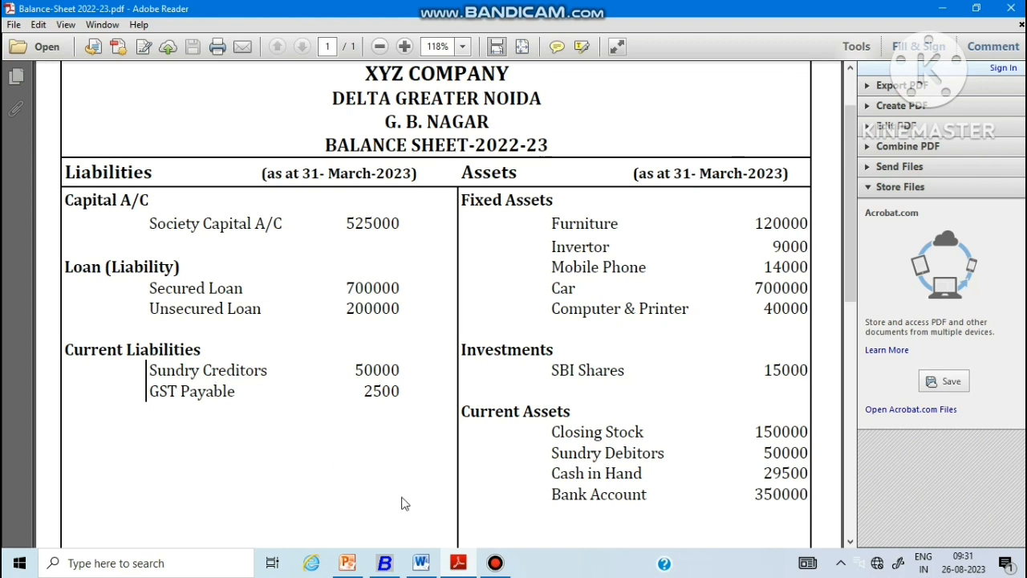
- Read the CA's Word notes listing creditors Computer Tech Ltd 20000 and DLFS Enterprises 30000
left_click(422, 565)
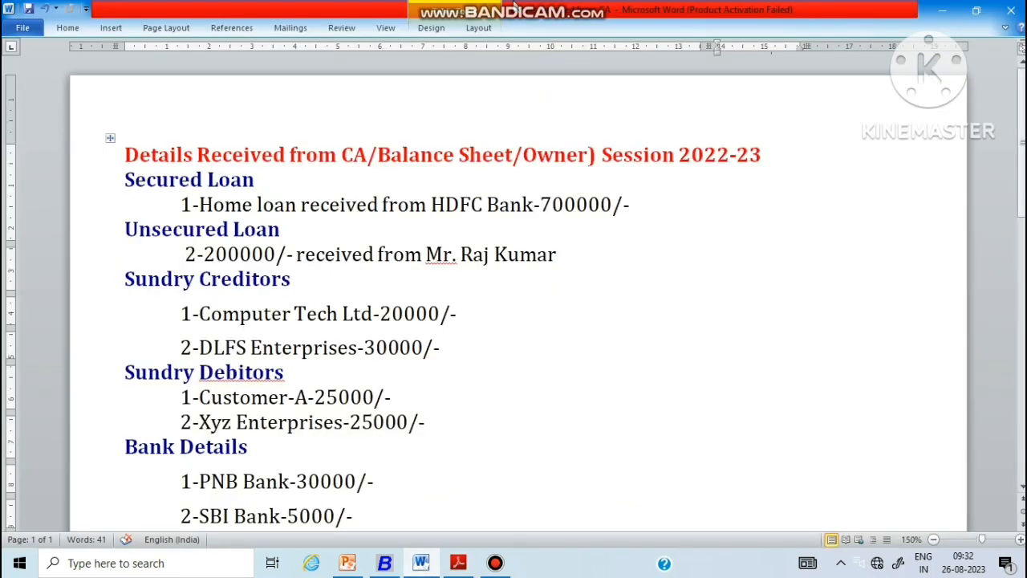
mouse_move(514, 6)
- Return to Busy 21 and open Computer Tech Ltd for modification via a 'com' search
left_click(384, 565)
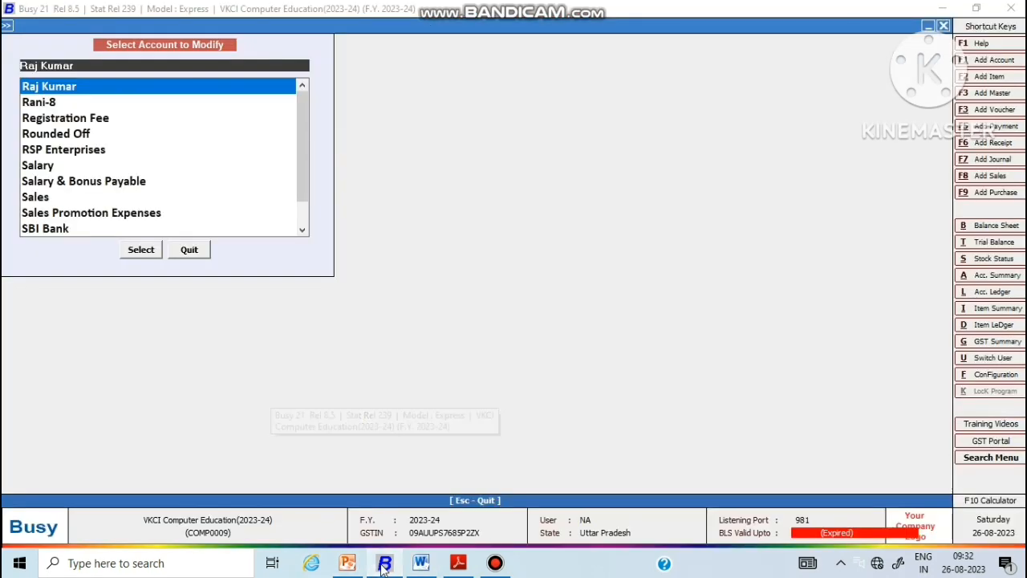
key("Escape")
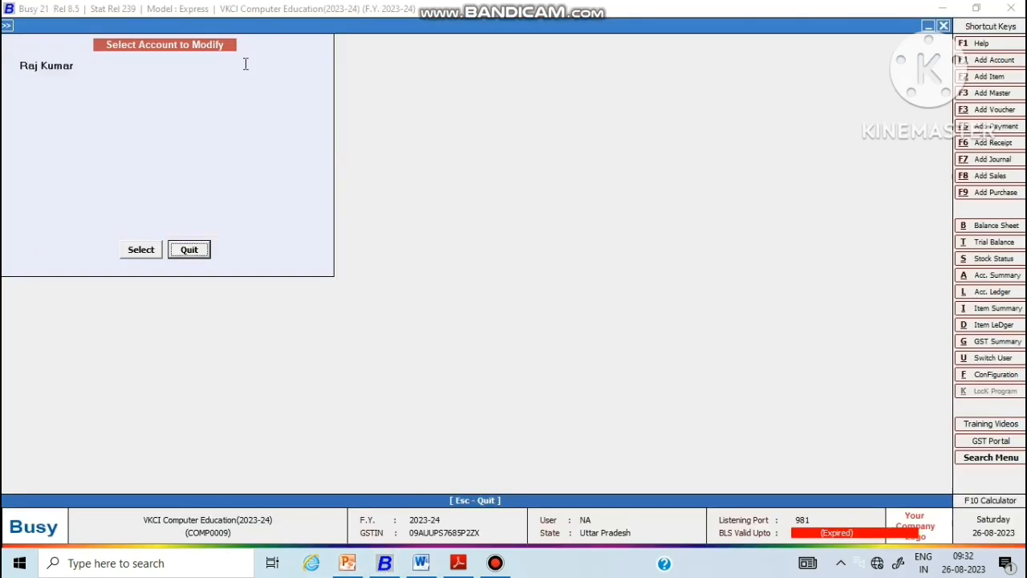
key("Escape")
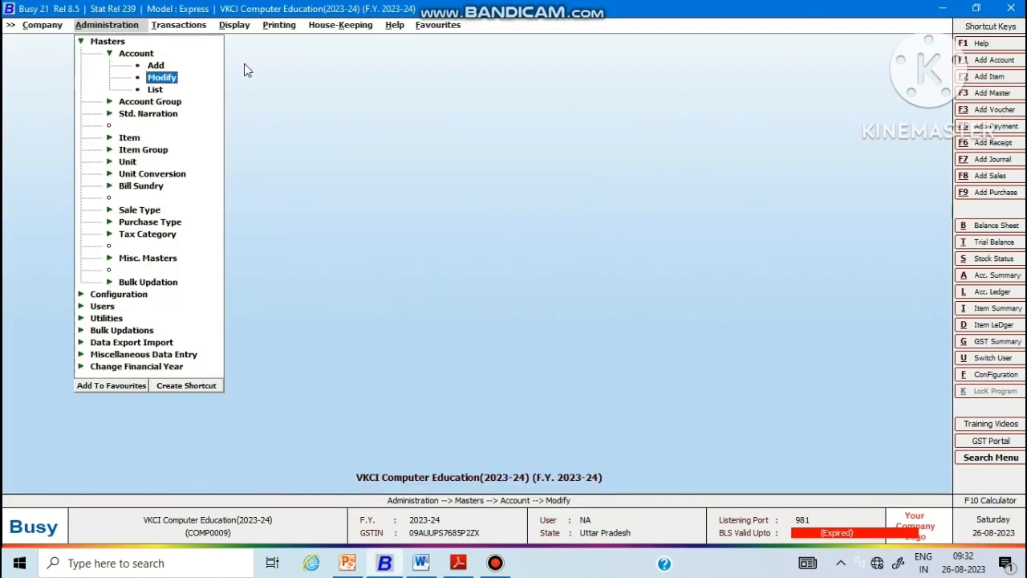
key("Return")
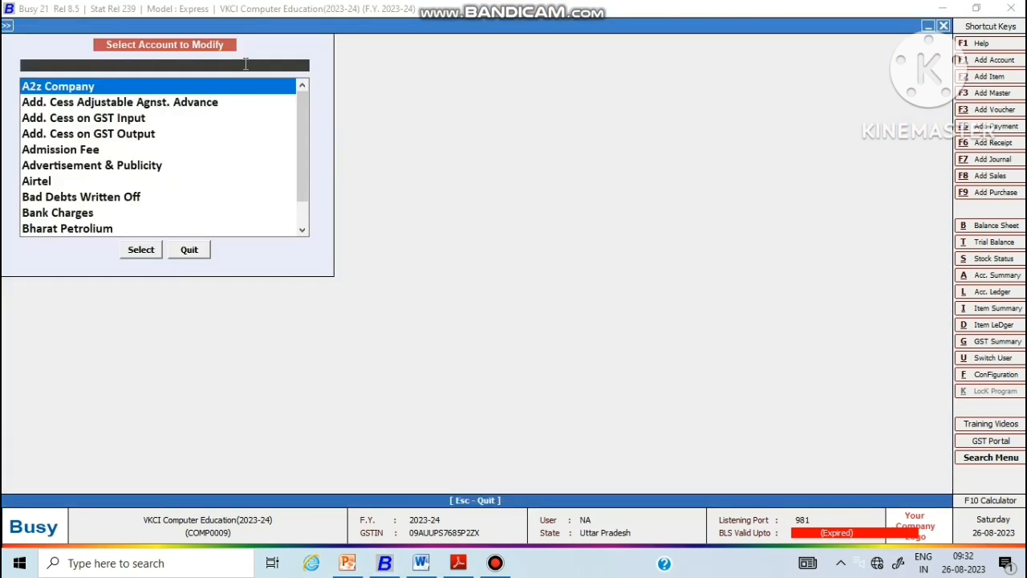
type("com")
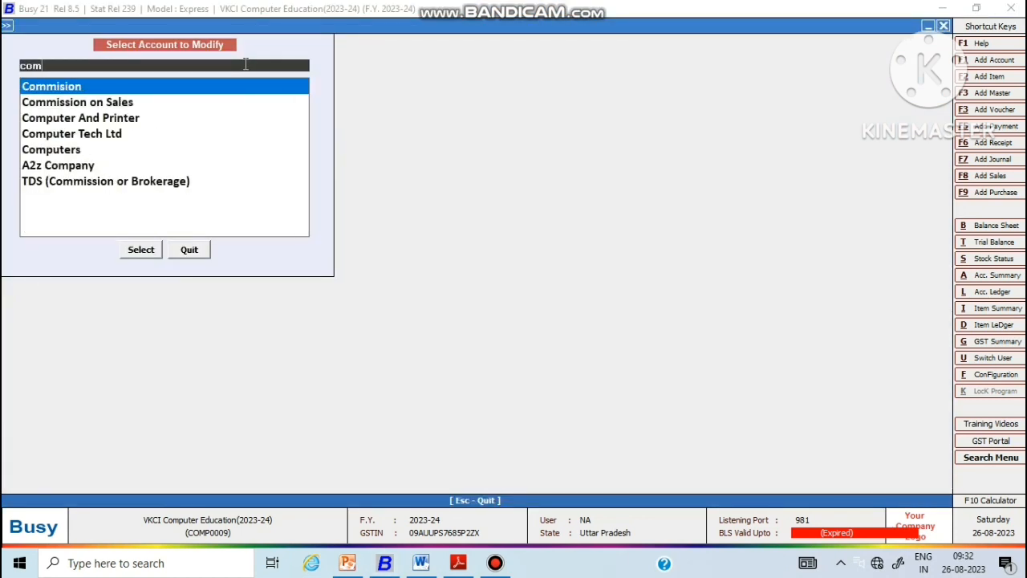
key("Down")
key("Down")
key("Down")
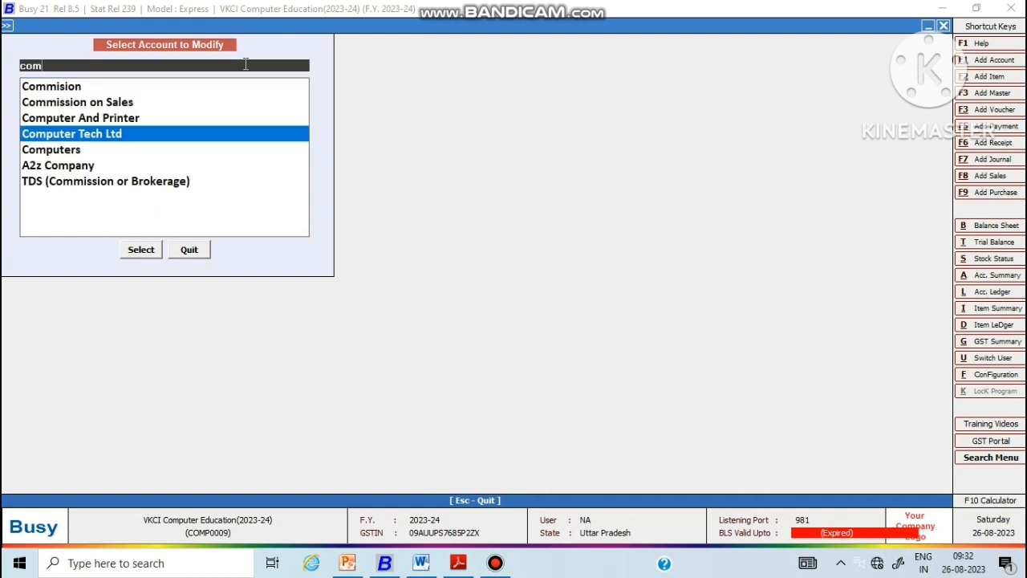
key("Return")
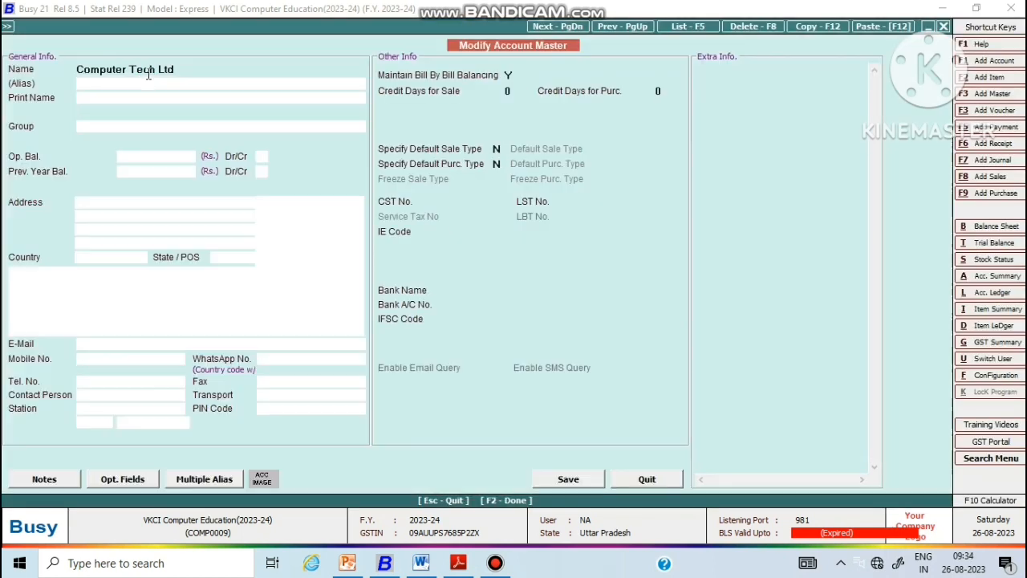
- Set Computer Tech Ltd's opening balance to 20,000 credit
key("Return")
key("Return")
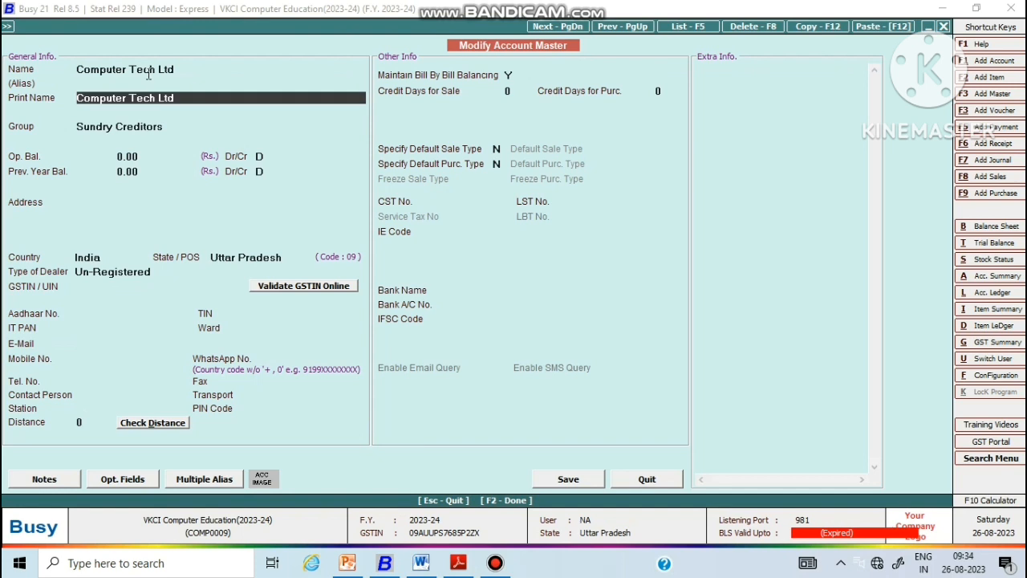
key("Return")
key("Return")
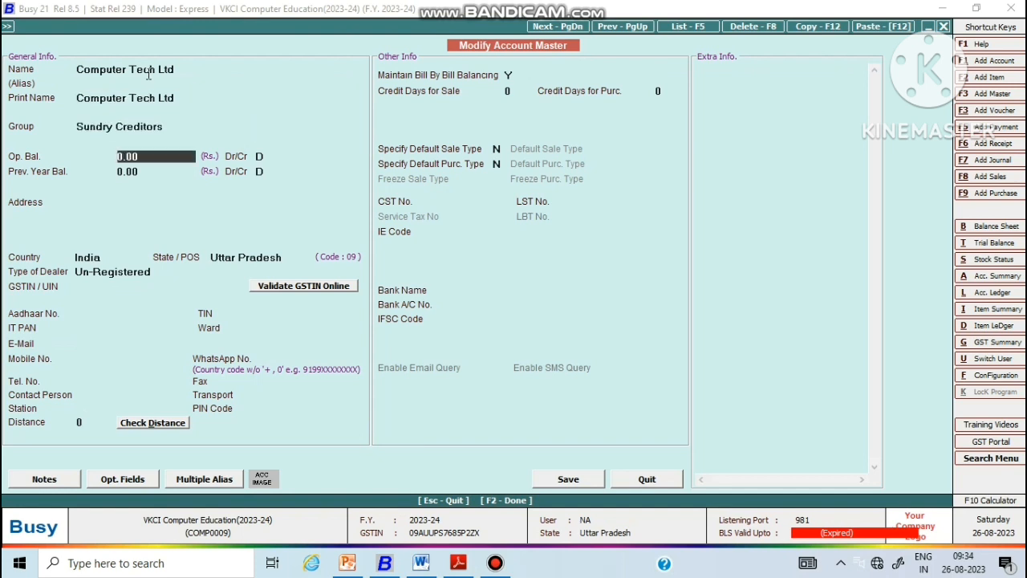
type("20000")
key("Return")
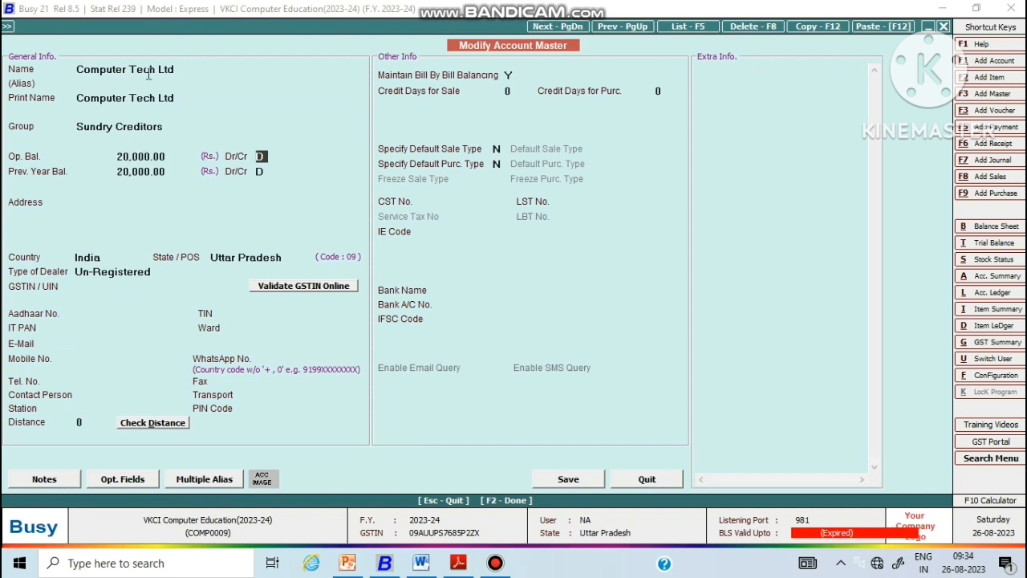
key("Return")
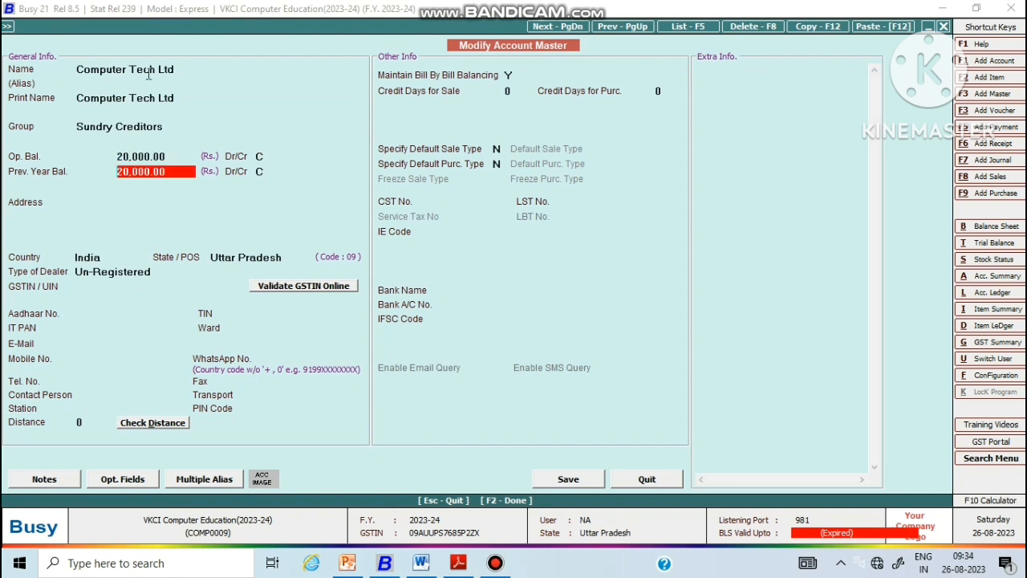
key("Return")
type("C")
key("Return")
key("Return")
key("Return")
key("Return")
key("Return")
key("Return")
key("Return")
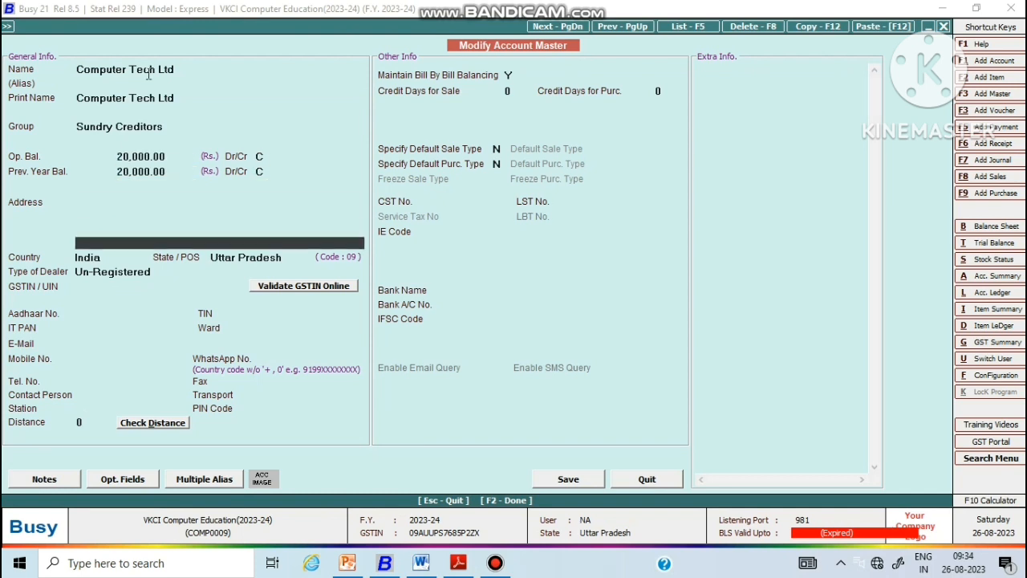
- Save Computer Tech Ltd and record its balance as bill 0254 dated 01-04-2023
key("Return")
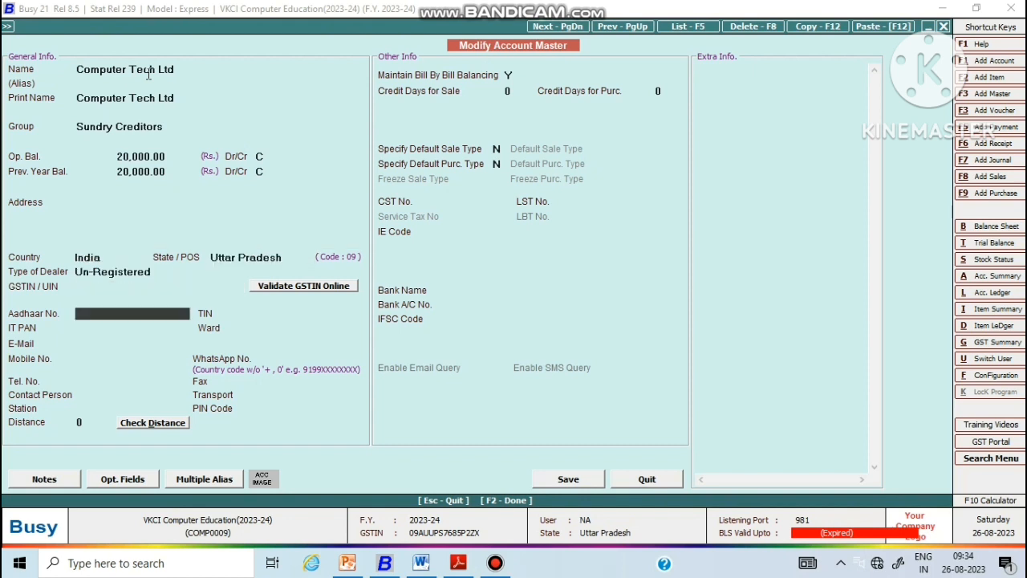
key("Return")
key("Return")
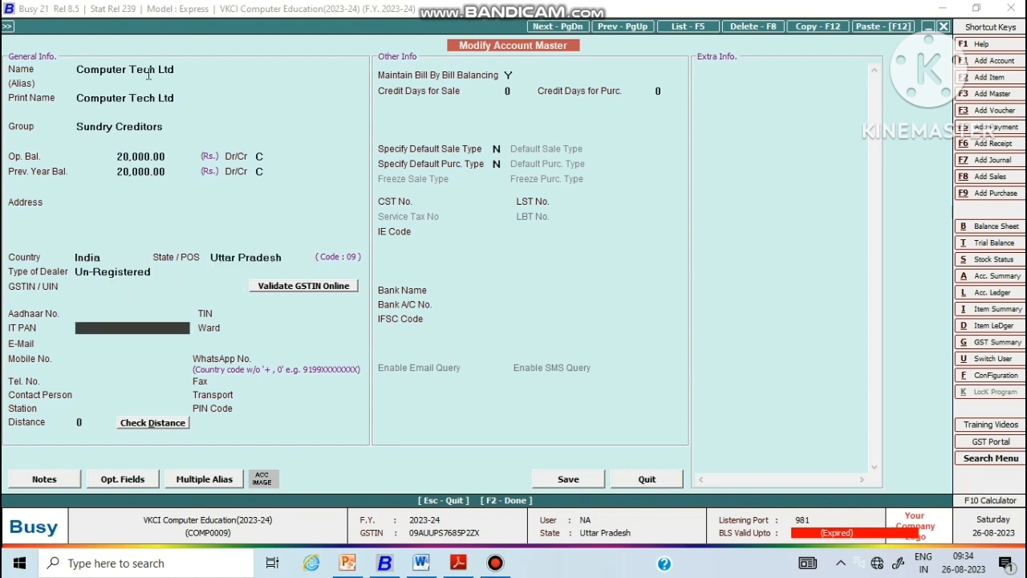
key("Return")
key("Return")
key("Return")
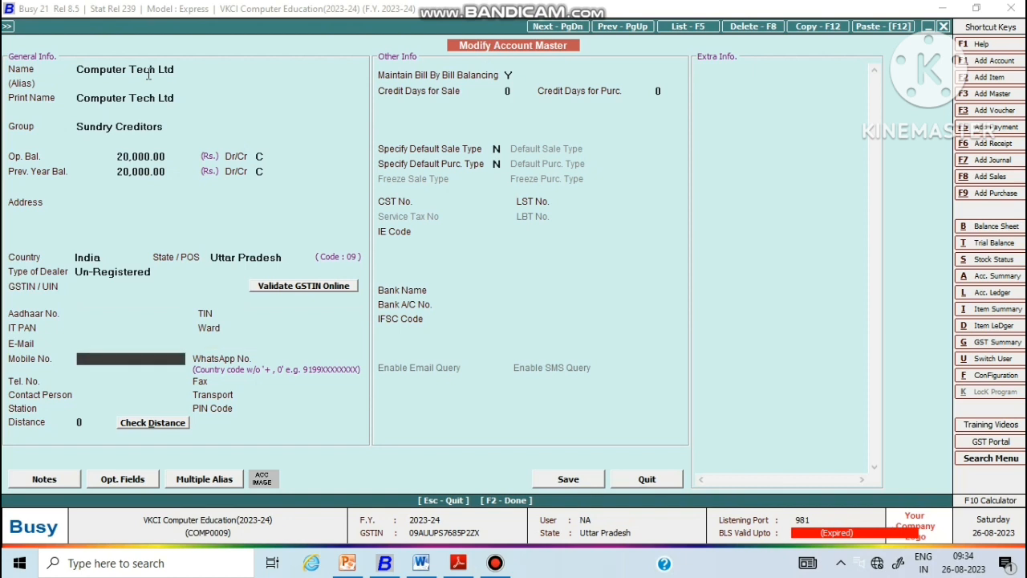
key("Return")
key("Return")
key("Return")
key("Return")
key("Return")
key("Return")
key("Return")
key("Return")
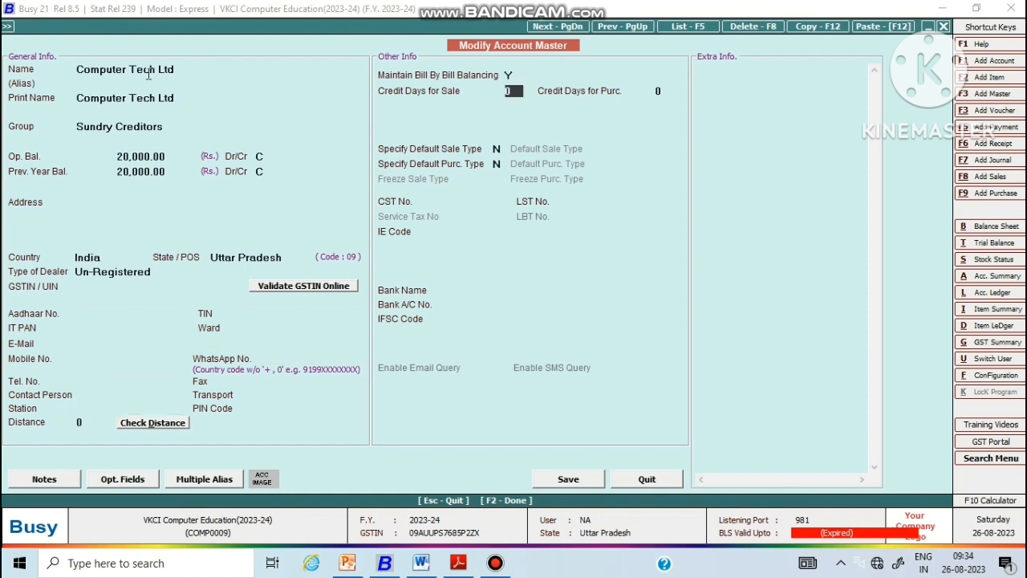
key("Return")
key("Return")
key("Return")
key("Return")
key("Return")
key("Return")
key("Return")
key("Return")
key("Return")
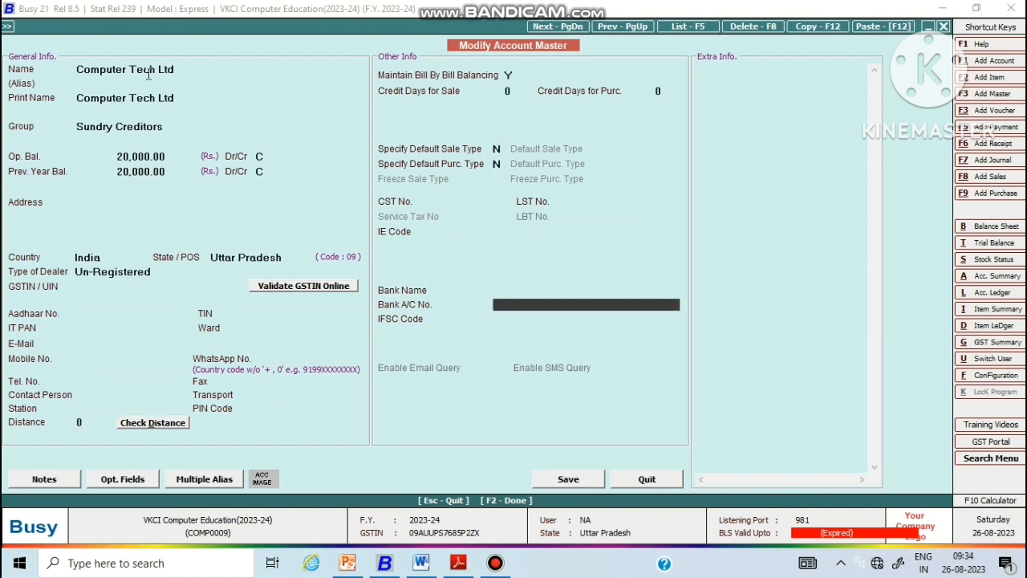
key("Return")
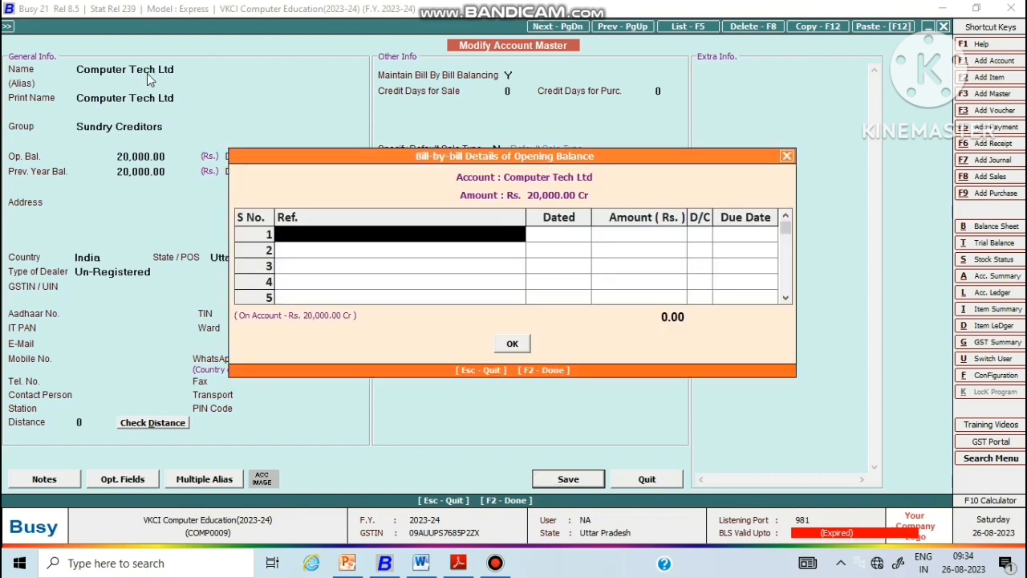
type("0254")
key("Return")
key("Return")
key("Return")
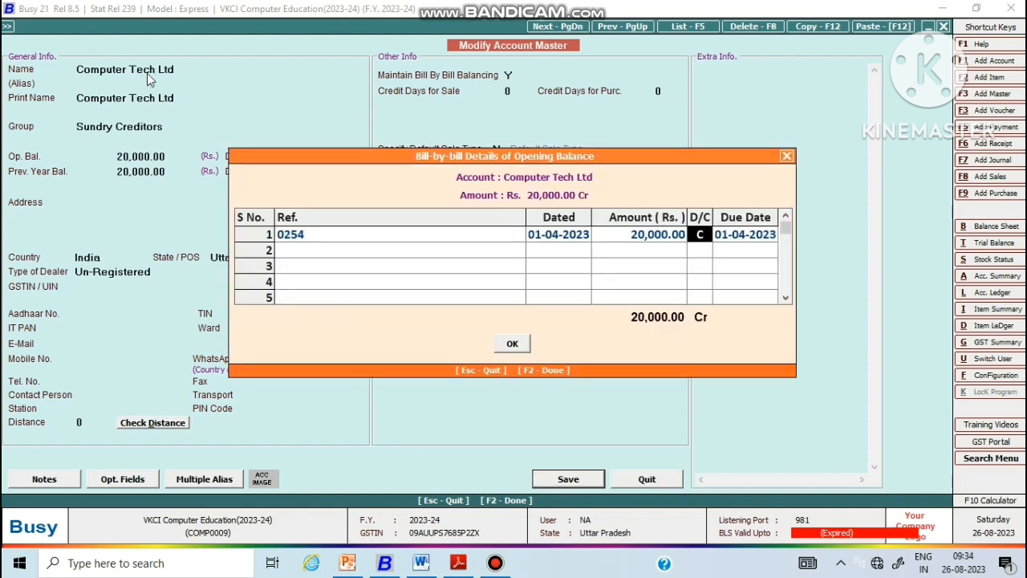
key("Return")
key("Return")
key("Return")
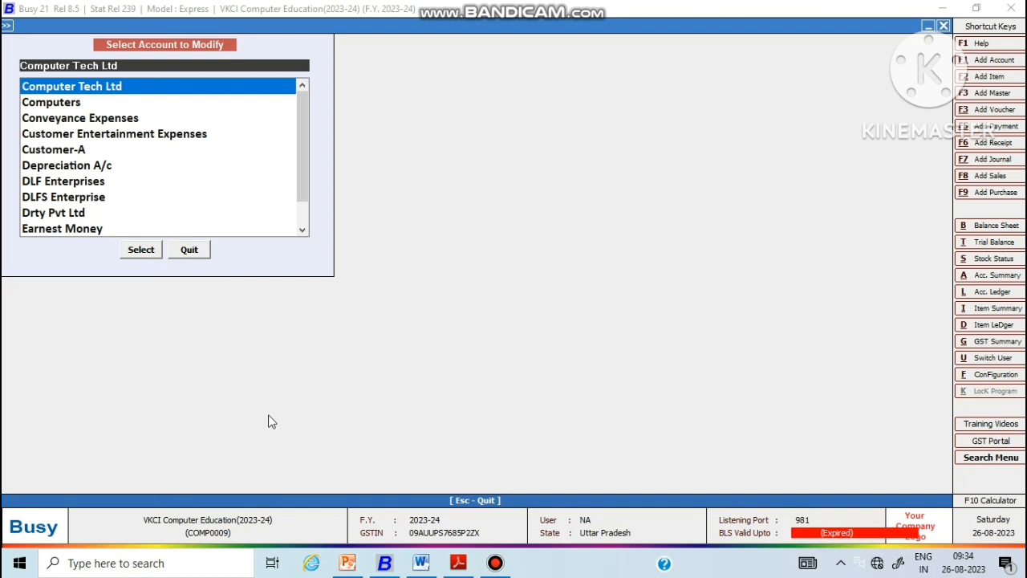
- Recheck the Word creditor and debtor notes, then back out to Busy 21's account masters menu
left_click(420, 564)
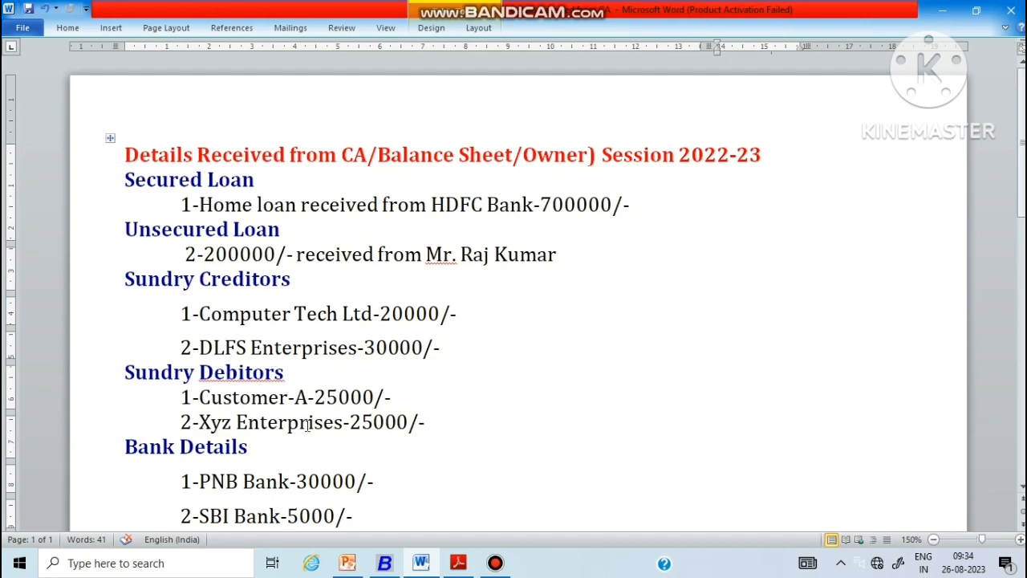
left_click(389, 566)
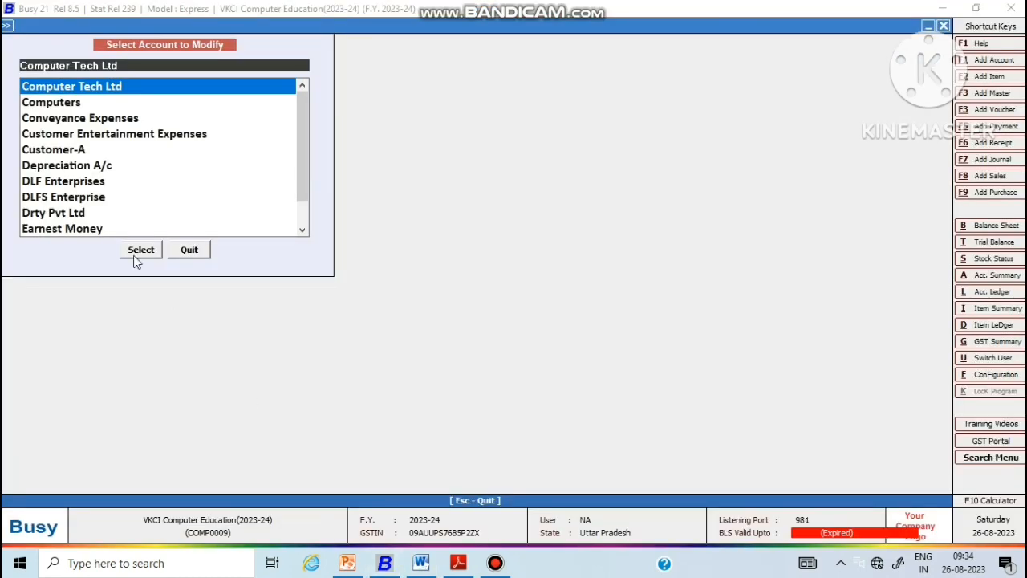
key("Escape")
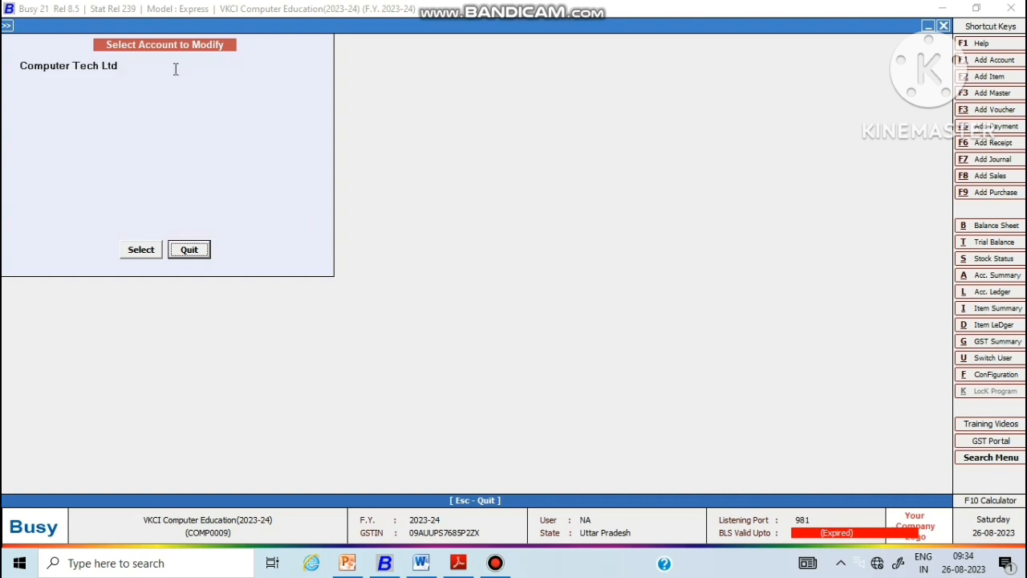
key("Escape")
- Open DLFS Enterprise for modification via a 'dlf' account search
double_click(175, 69)
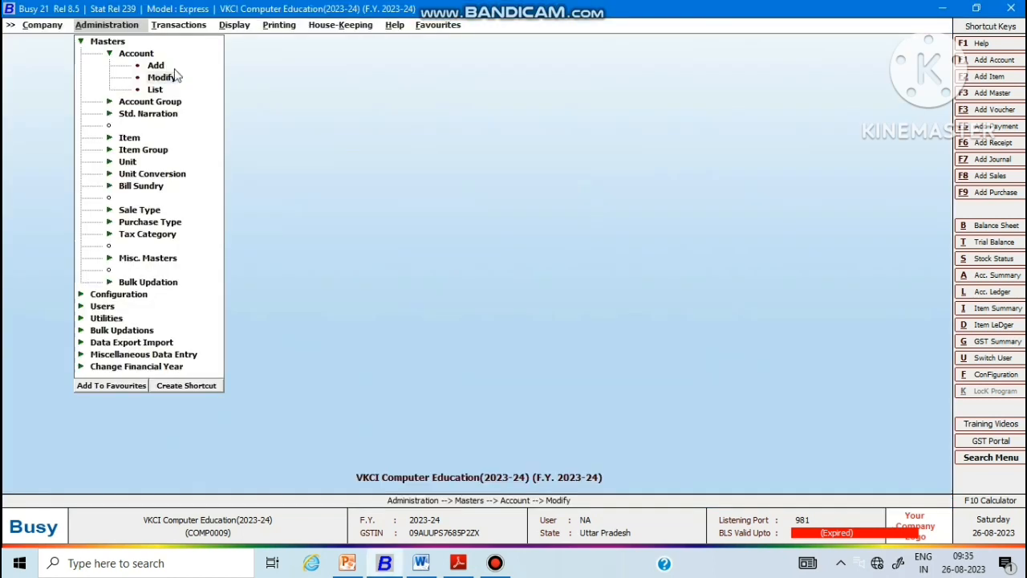
type("d")
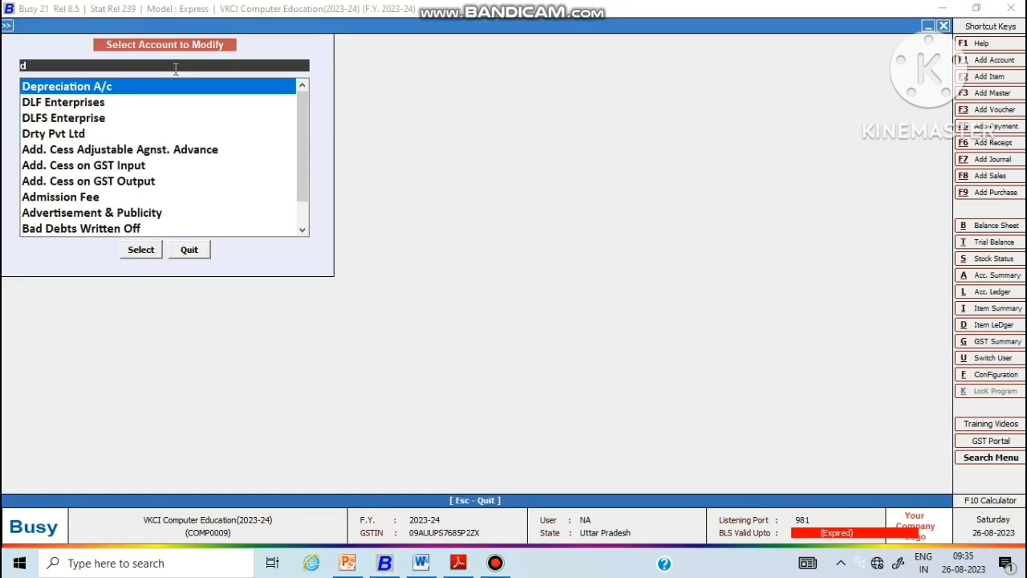
type("lf")
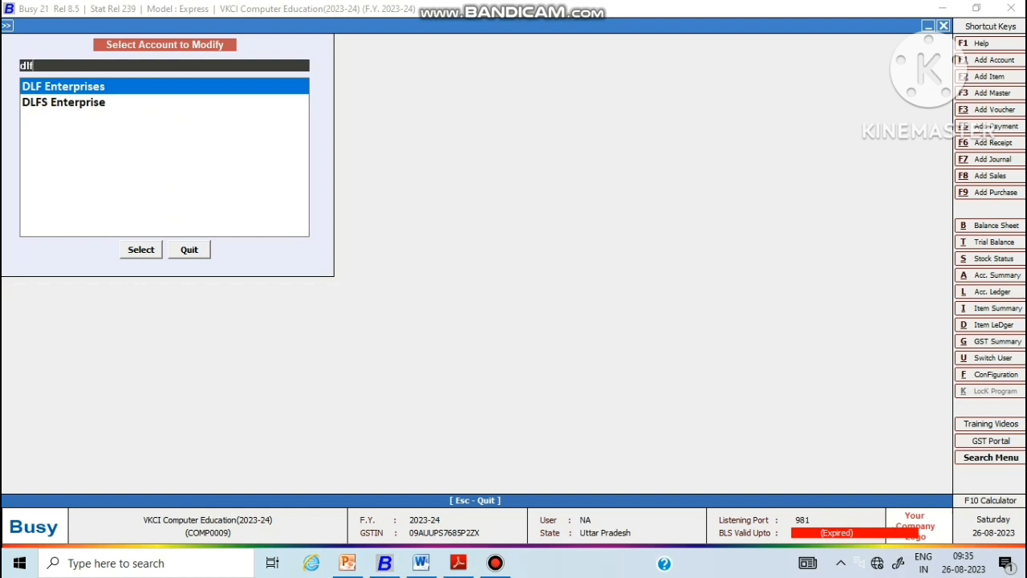
key("Down")
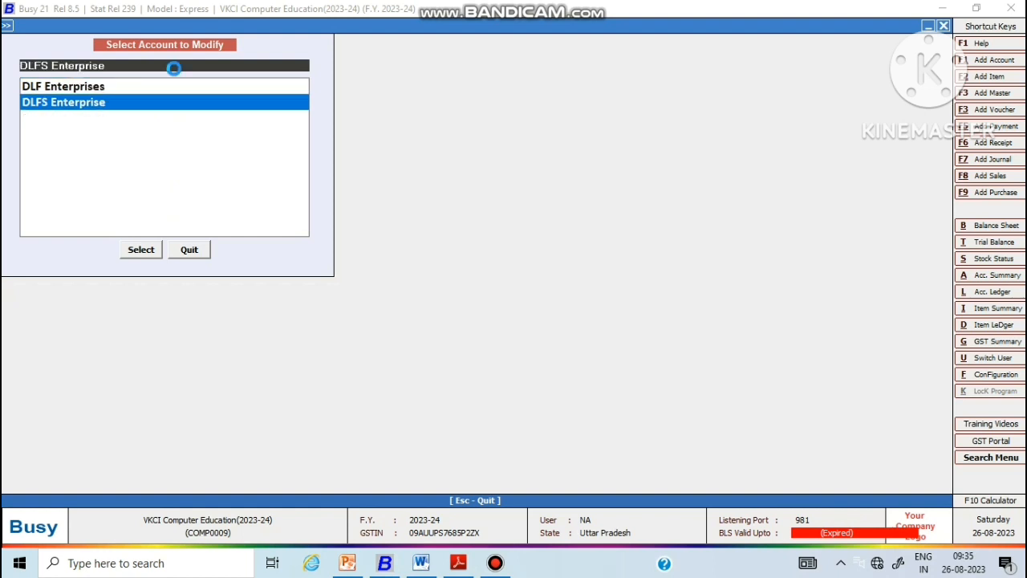
key("Return")
key("Return")
key("Return")
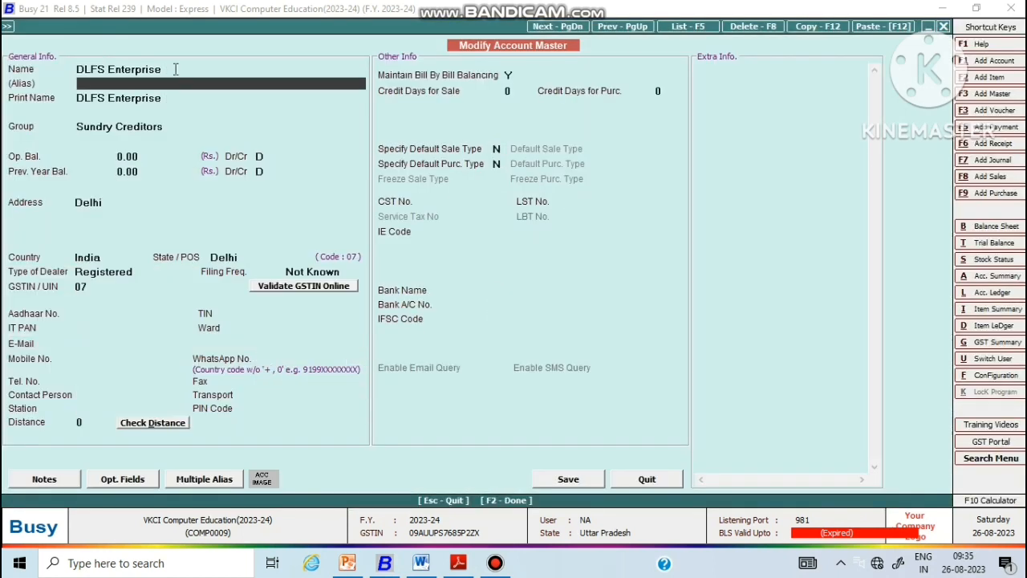
- Set DLFS Enterprise's opening balance to 30,000 credit
key("Return")
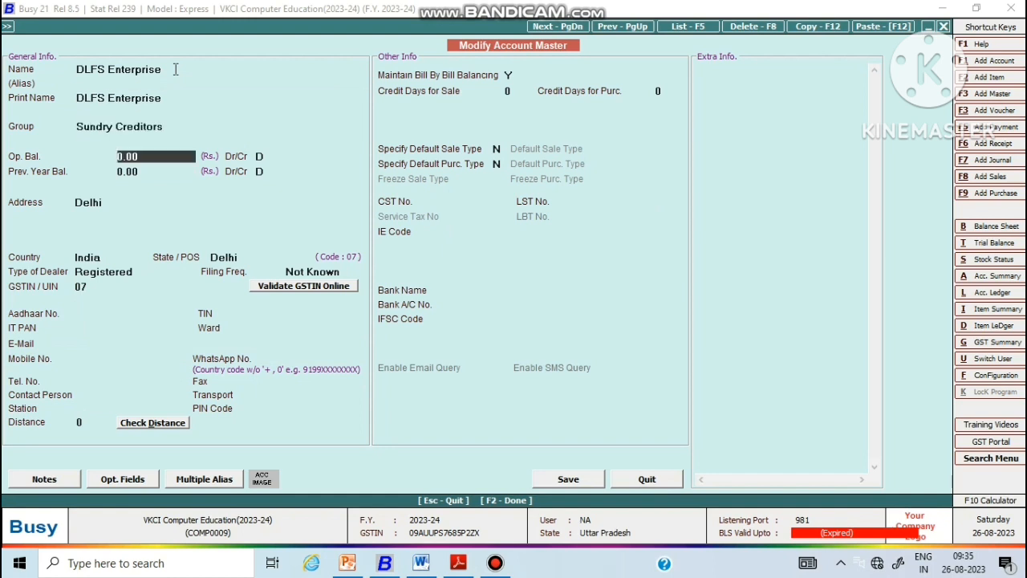
type("30000")
key("Return")
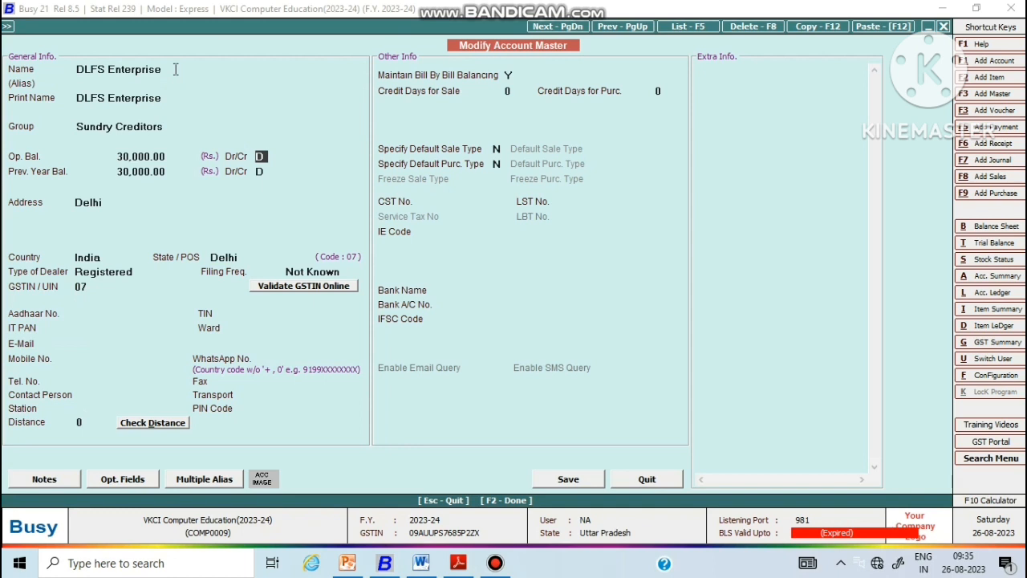
type("c")
key("Return")
key("Return")
key("Return")
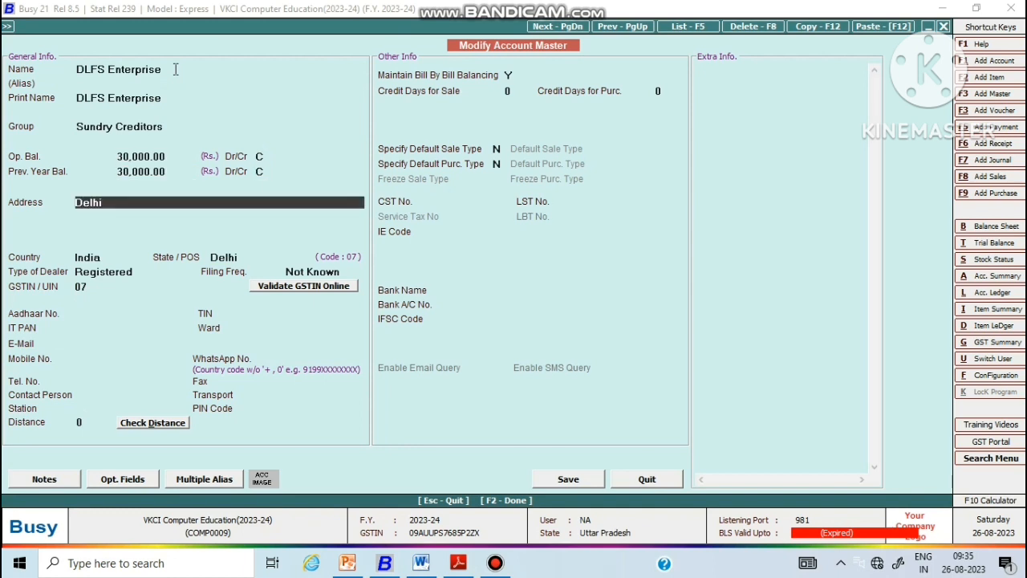
key("Return")
- Move through the remaining details, continuing past the GSTIN warnings
key("Return")
key("Return")
key("Return")
key("Return")
key("Return")
key("Return")
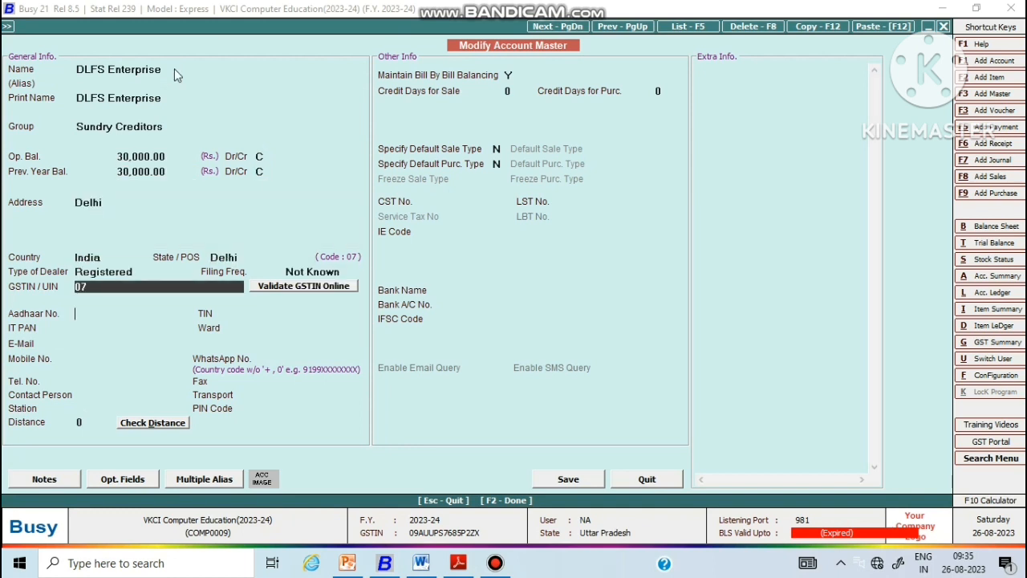
key("Return")
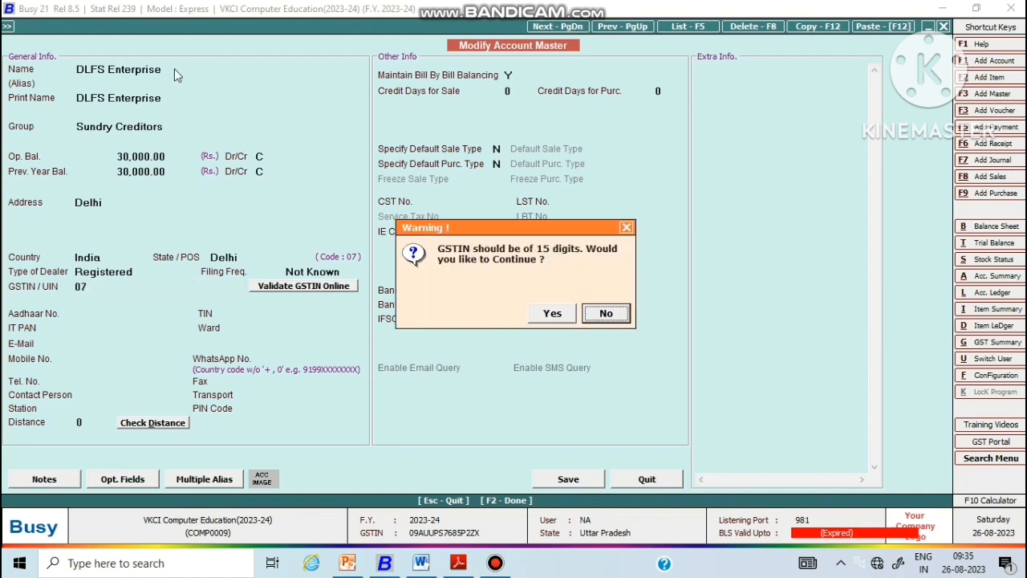
key("n")
key("Return")
key("Left")
key("Return")
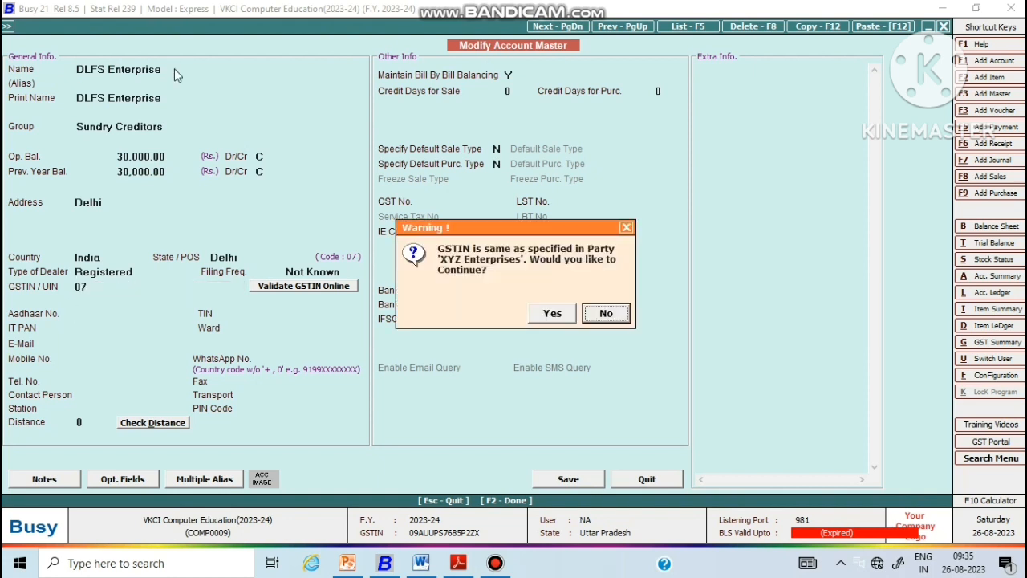
key("Left")
key("Return")
key("Return")
key("Return")
key("Return")
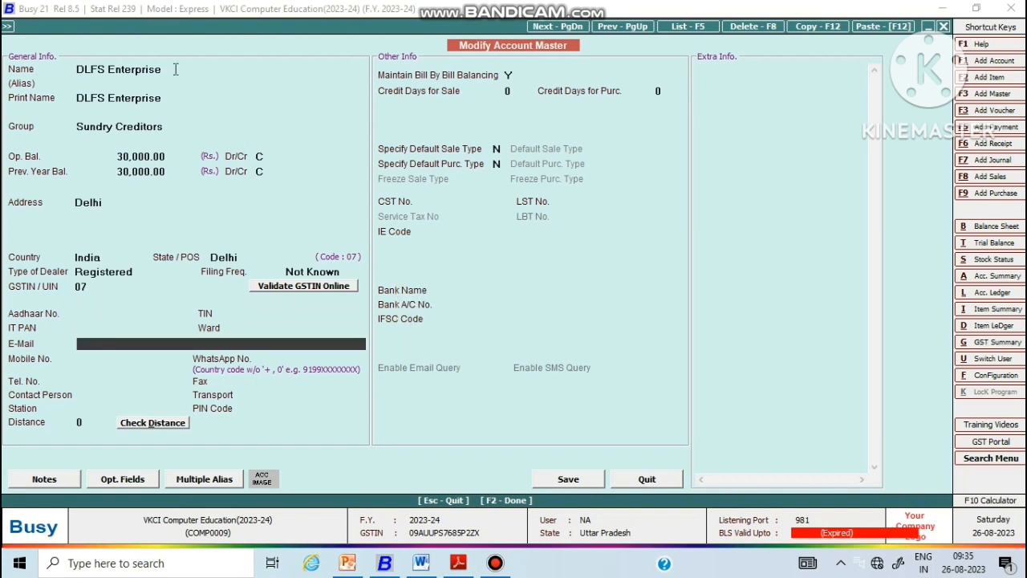
key("Return")
key("Return")
key("Return")
key("Return")
key("Return")
key("Return")
key("Return")
key("Return")
key("Return")
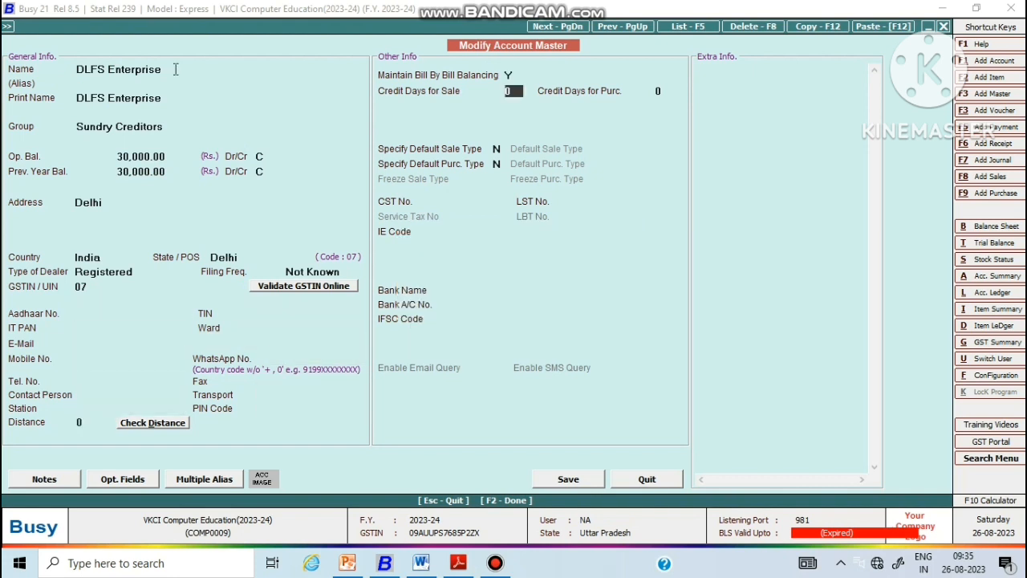
key("Return")
key("Return")
key("Return")
key("Return")
key("Return")
key("Return")
key("Return")
key("Return")
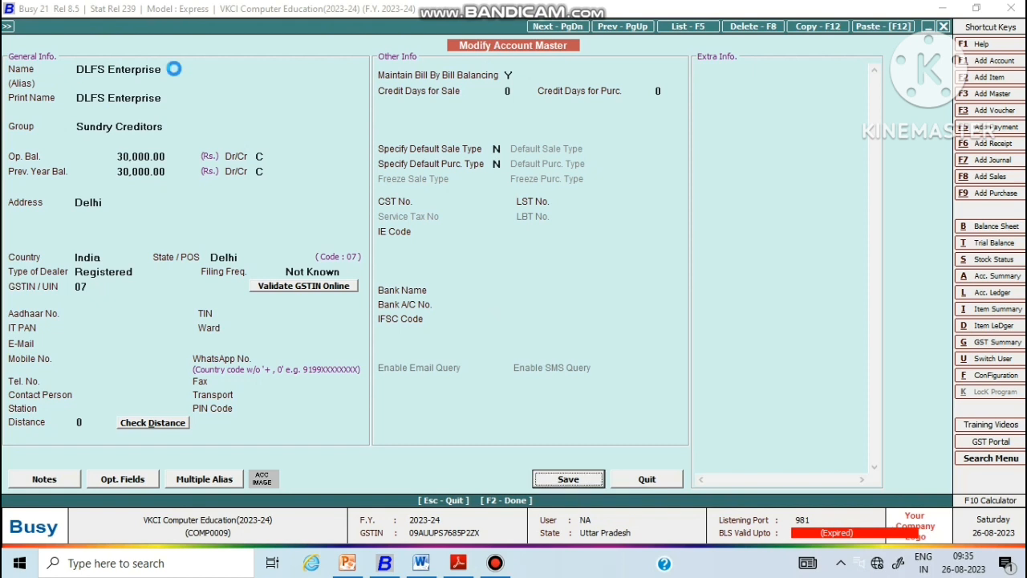
- Save DLFS Enterprise and record its balance as bill 058 dated 01-04-2023 for 30,000 Cr
key("Return")
type("05")
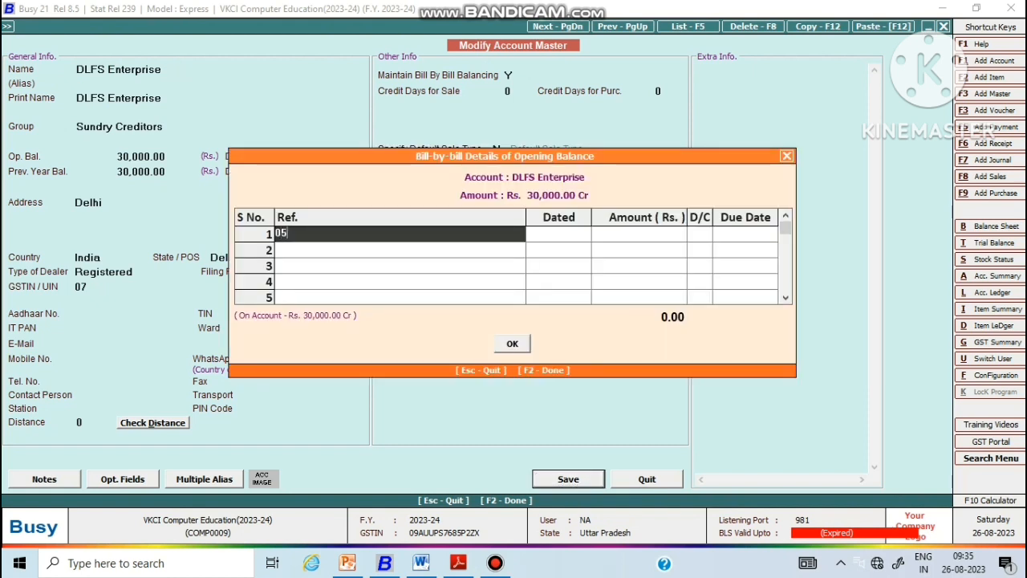
type("8")
key("Return")
key("Return")
key("Return")
key("Return")
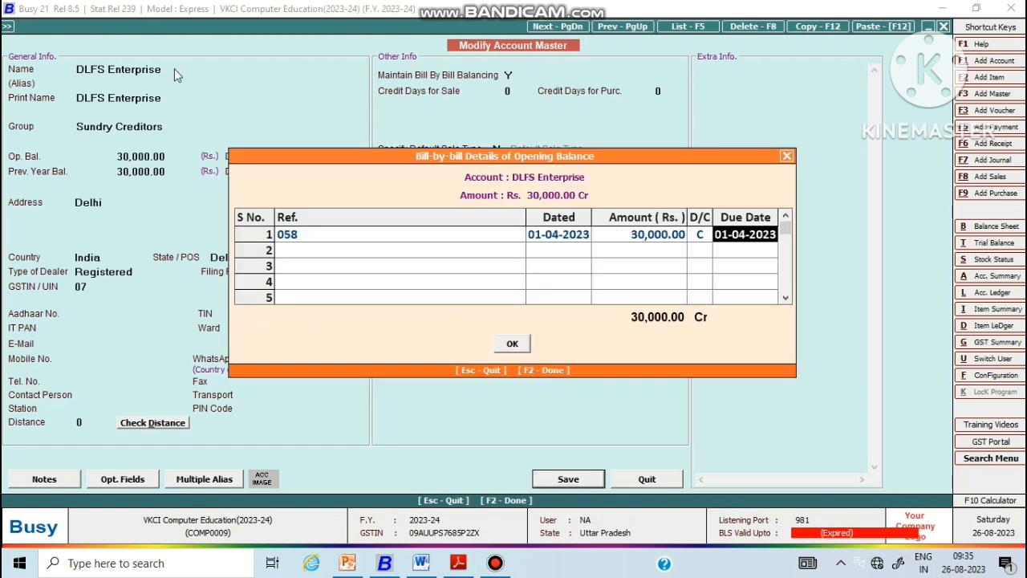
key("Return")
key("Return")
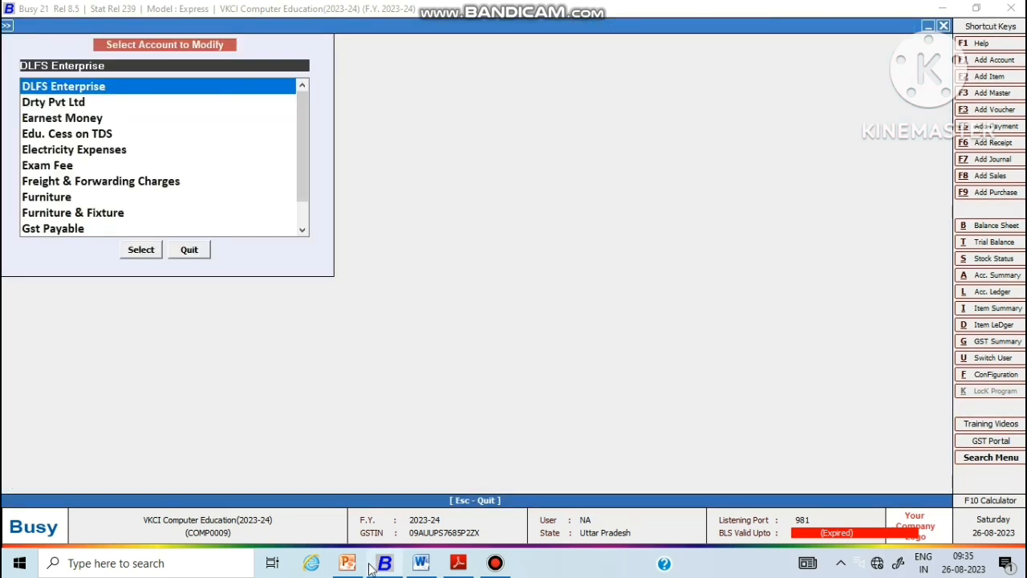
- Check the balance sheet PDF figures, then return to Busy 21's Select Account to Modify list
left_click(421, 564)
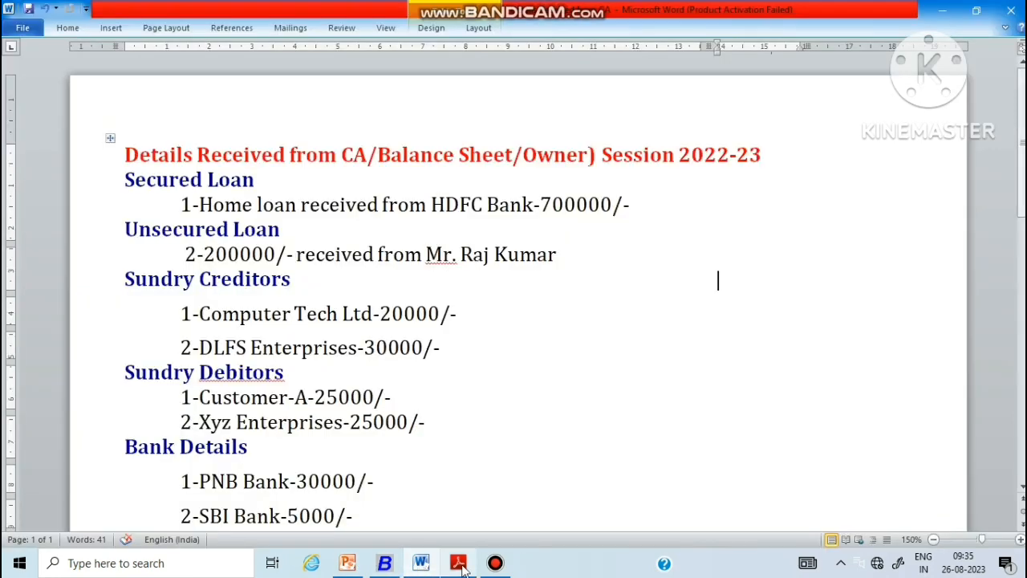
left_click(458, 565)
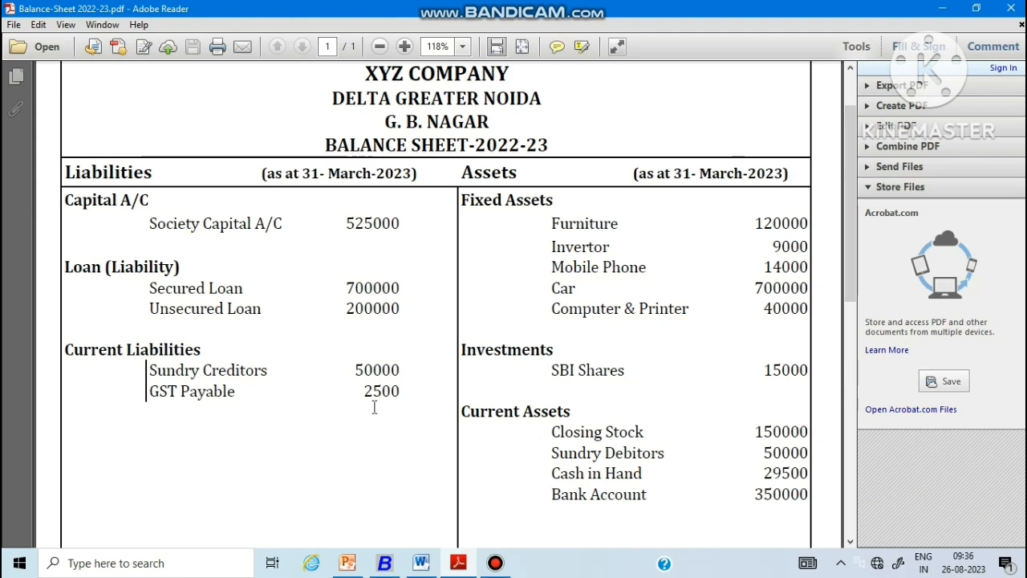
left_click(385, 563)
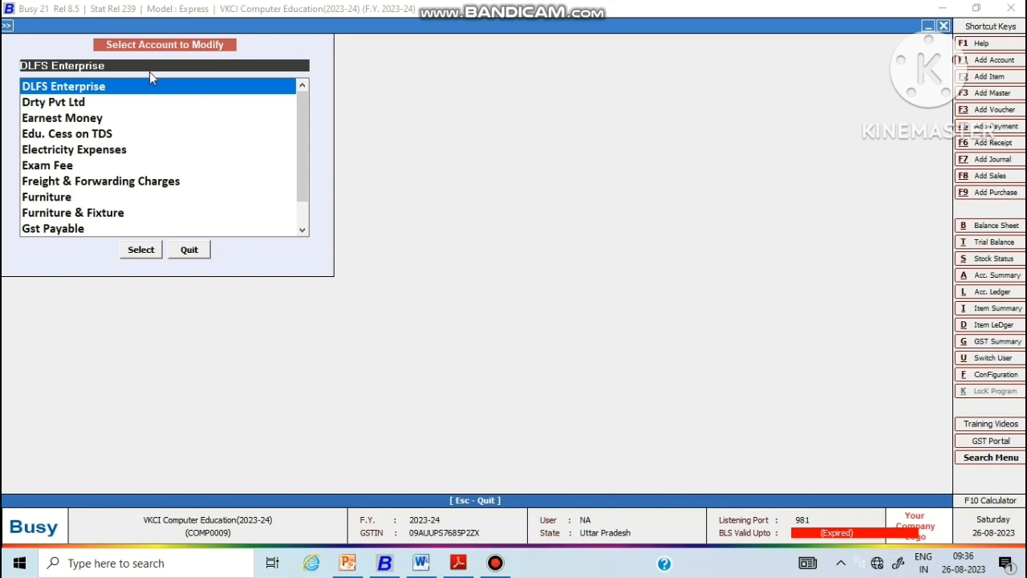
- Restart account modification, search 'gst' and open Gst Payable under Current Liabilities
key("Escape")
key("Escape")
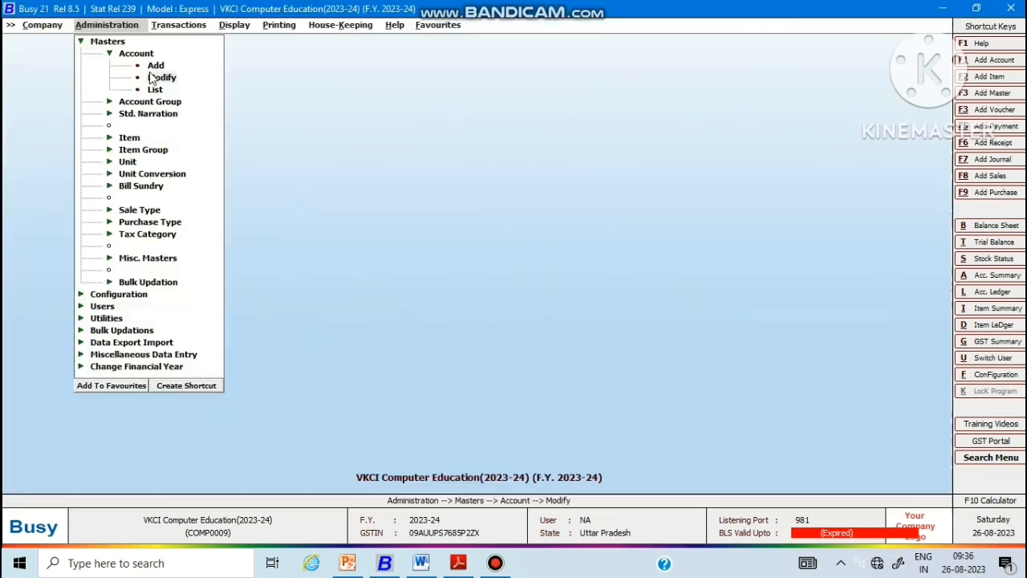
key("Return")
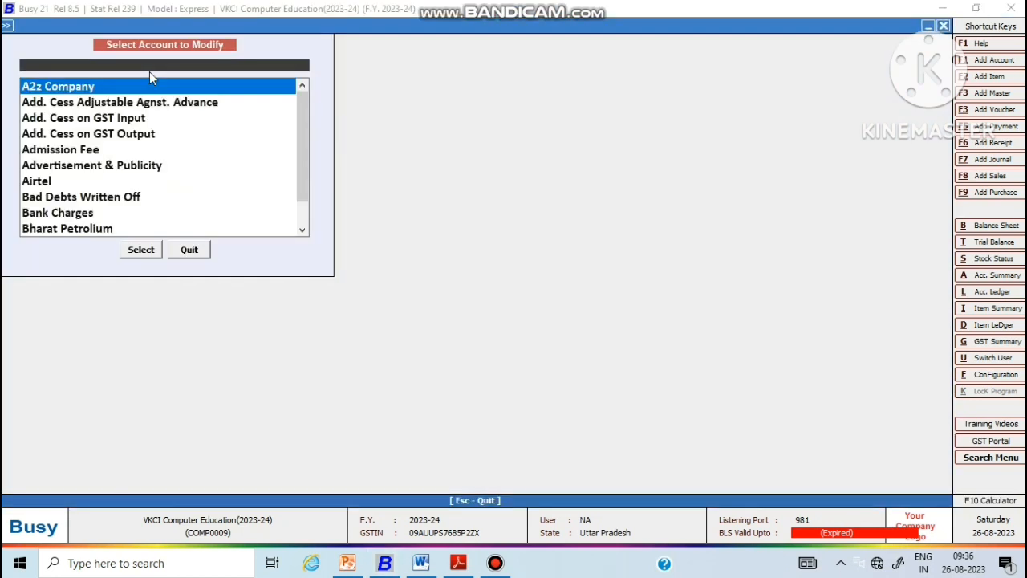
type("gst")
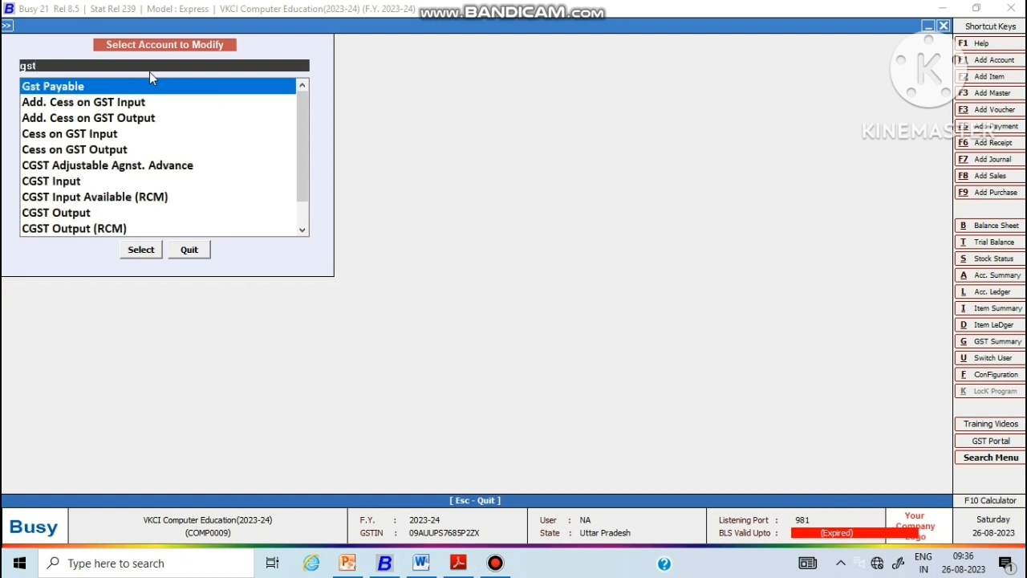
key("Return")
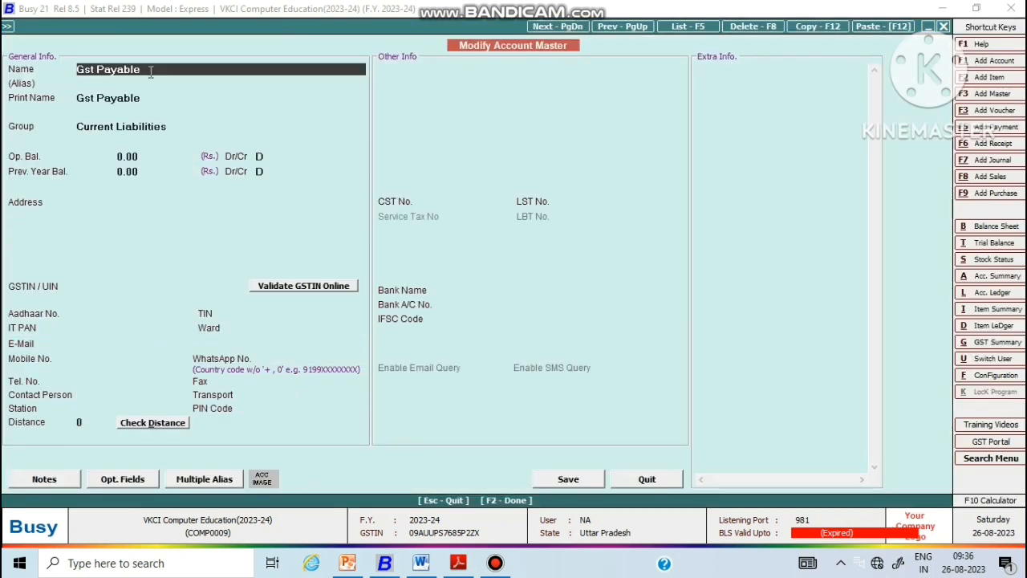
key("Return")
key("Return")
key("Return")
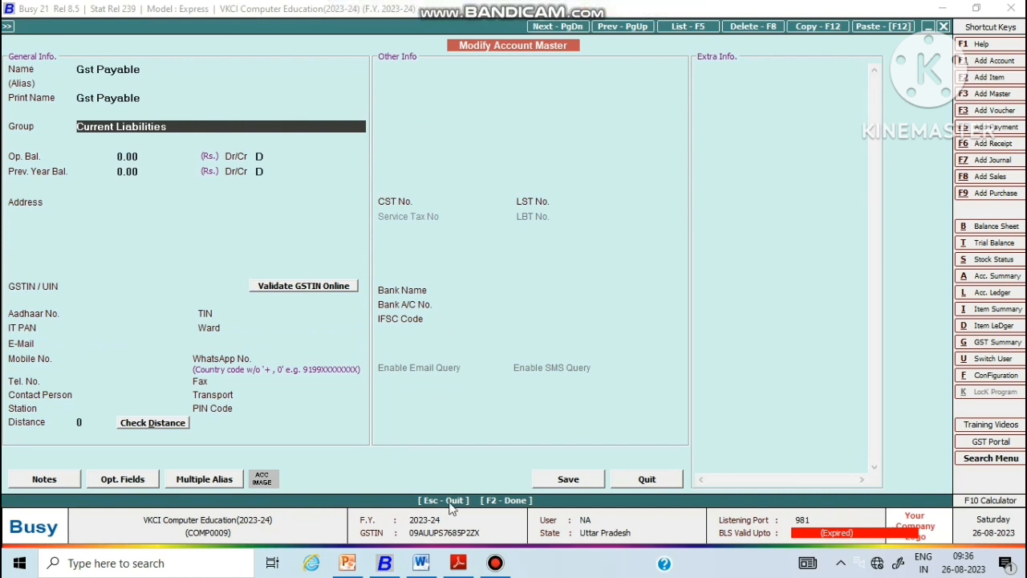
- Switch to the balance sheet PDF and scroll to GST Payable's 2500 figure
left_click(458, 564)
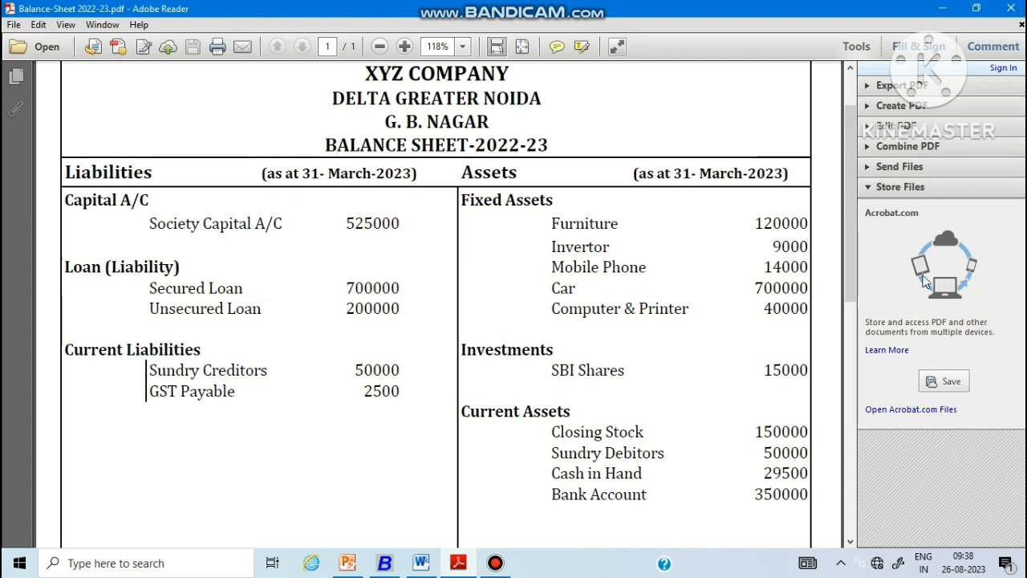
left_click_drag(848, 187, 849, 150)
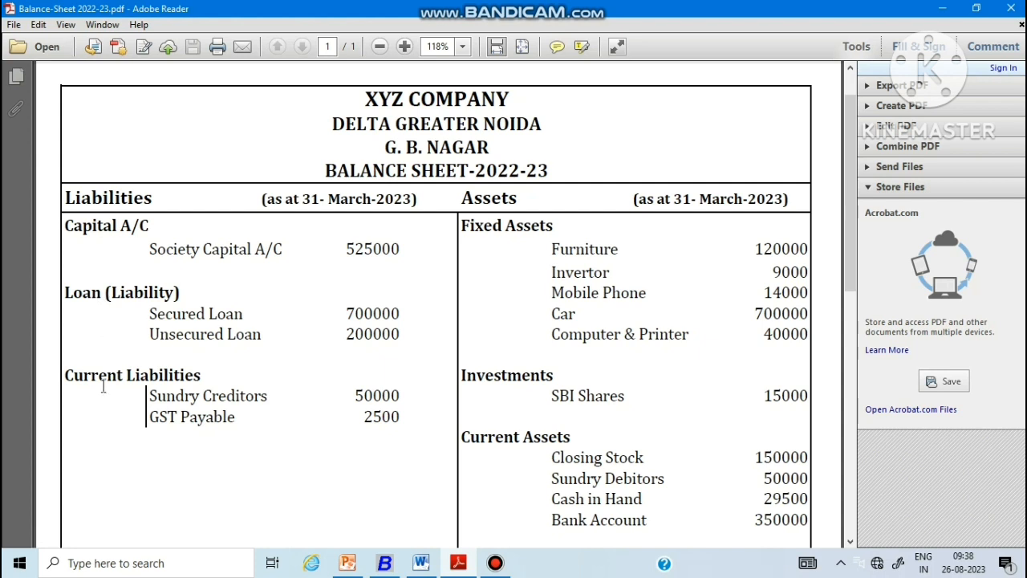
- Give Gst Payable a 2,500 credit opening balance and credit previous-year balance, then save
left_click(388, 564)
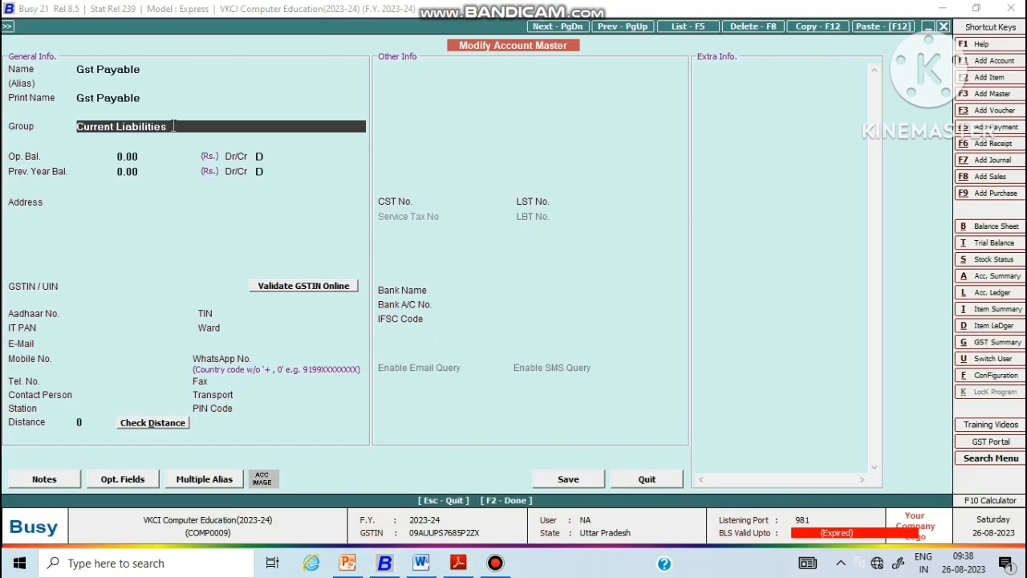
key("Return")
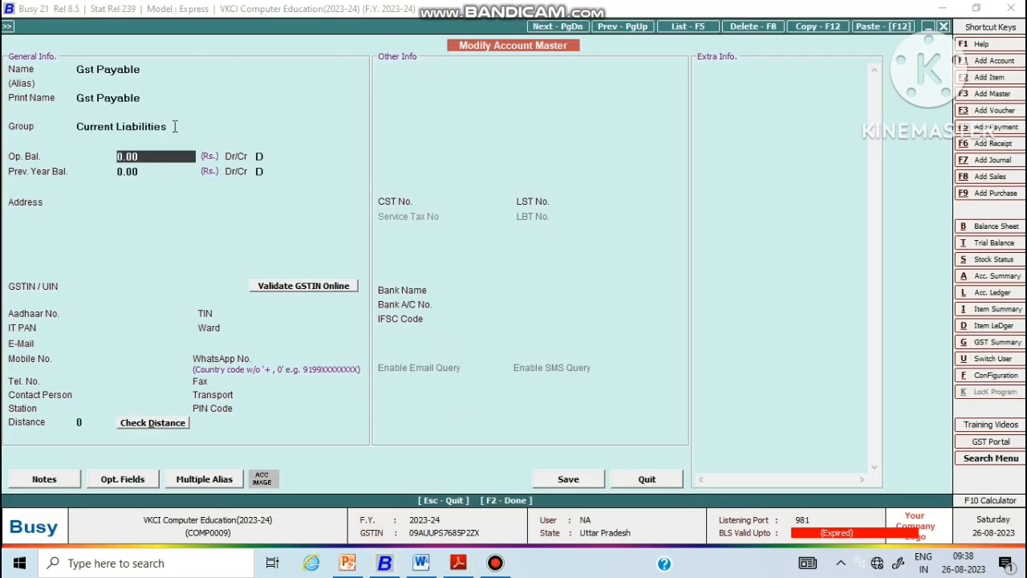
type("2500")
key("Return")
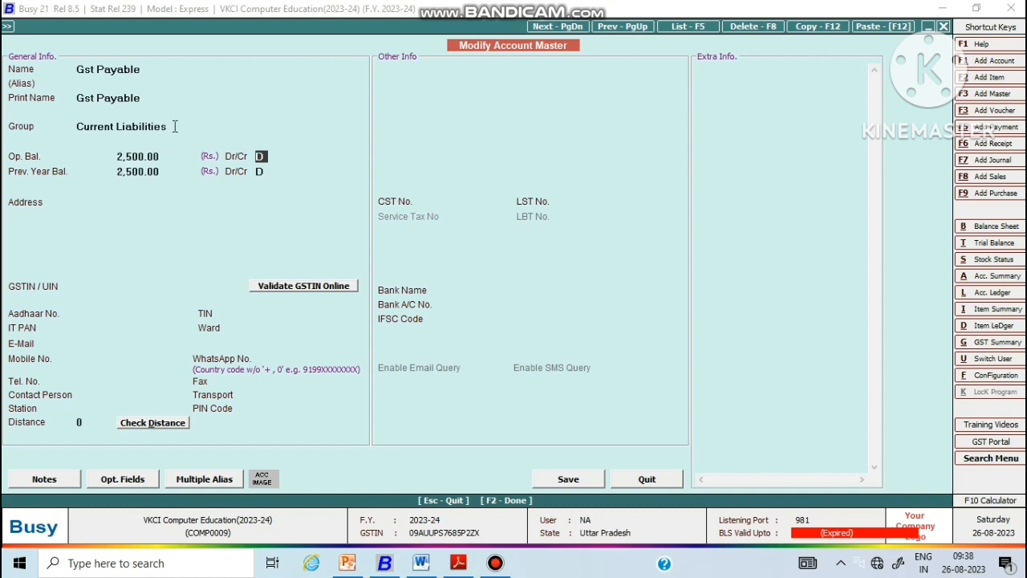
key("Return")
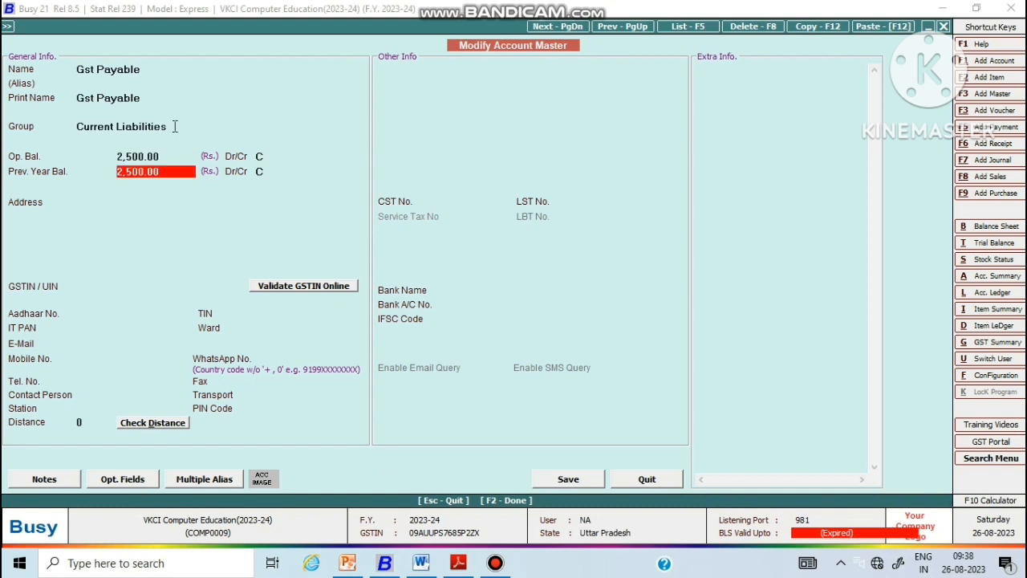
key("Return")
key("c")
key("Return")
key("Return")
key("Return")
key("Return")
key("Return")
key("Return")
key("Return")
key("Return")
key("Return")
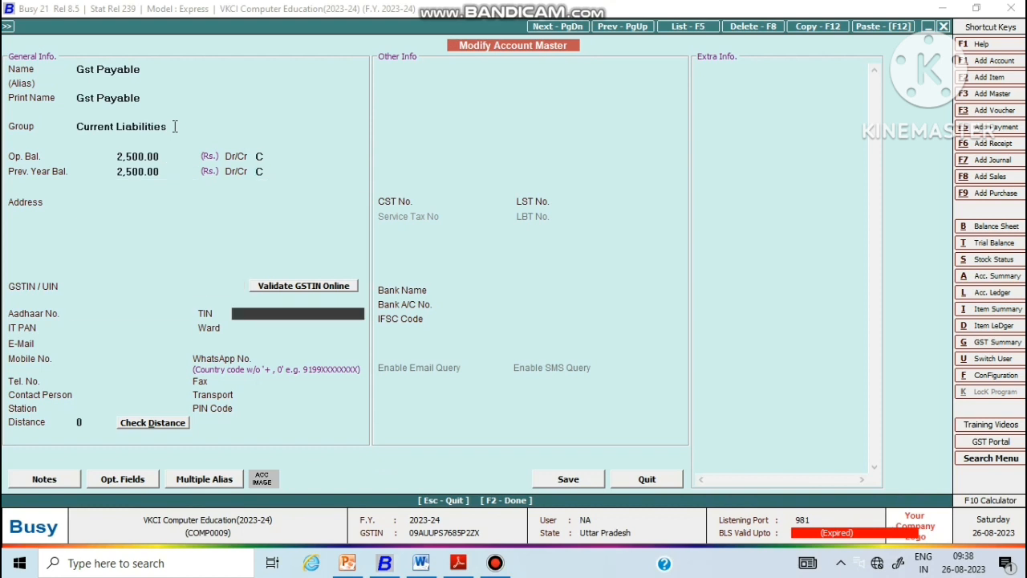
key("Return")
key("Return")
key("Return")
key("Return")
key("Return")
key("Return")
key("Return")
key("Return")
key("Return")
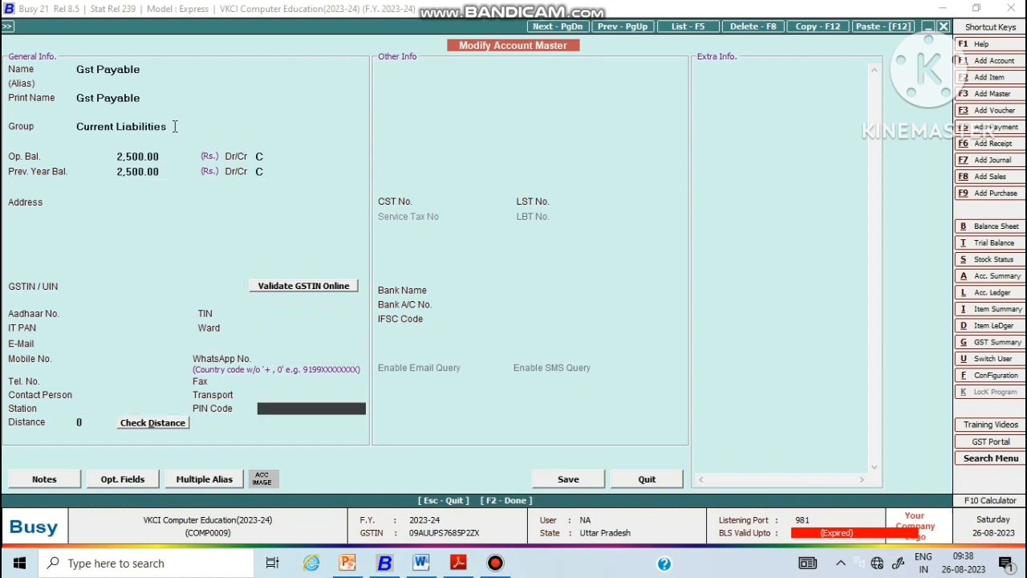
key("Return")
key("Return")
key("Return")
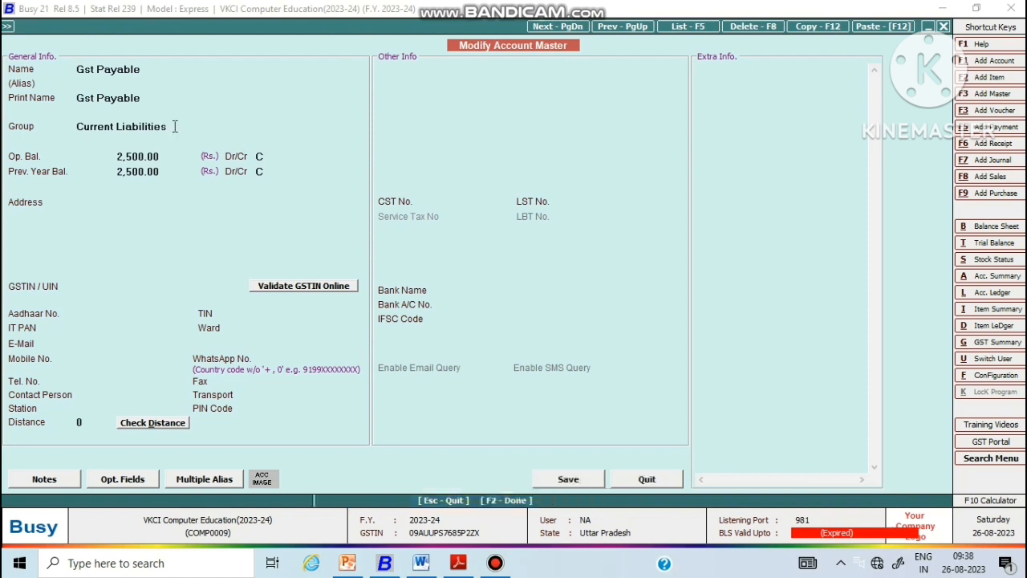
key("Return")
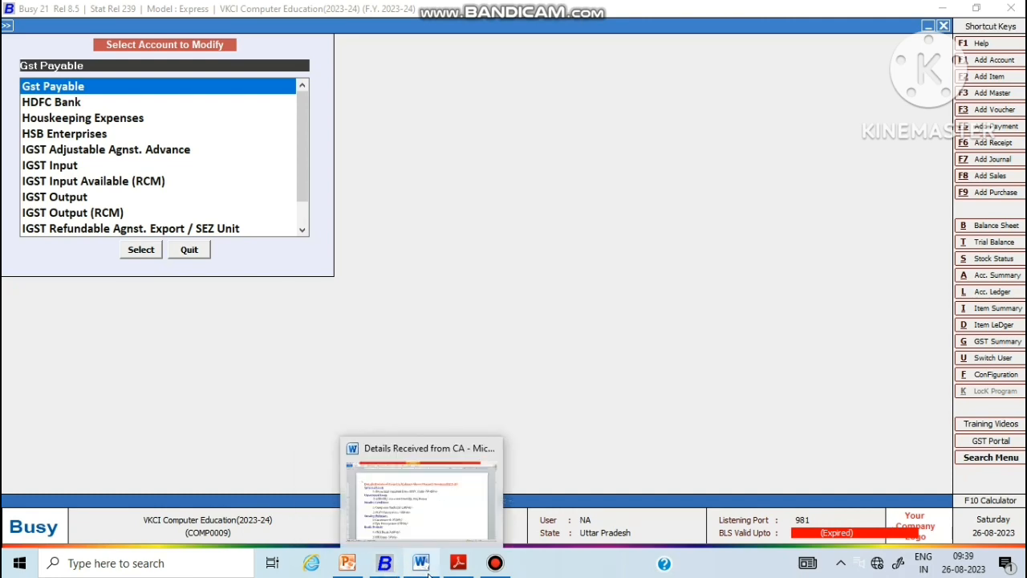
left_click(457, 564)
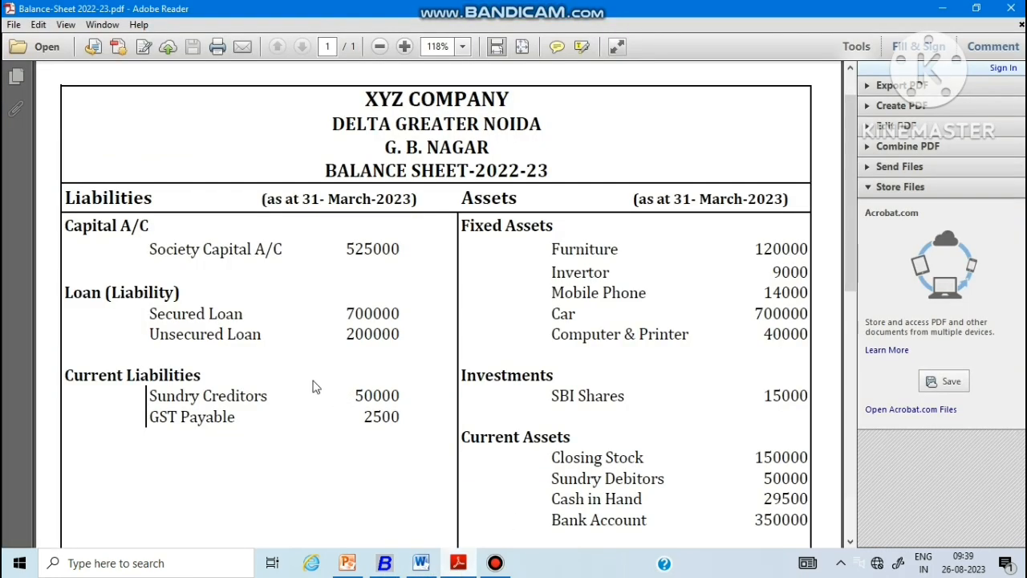
scroll(282, 403, "down", 3)
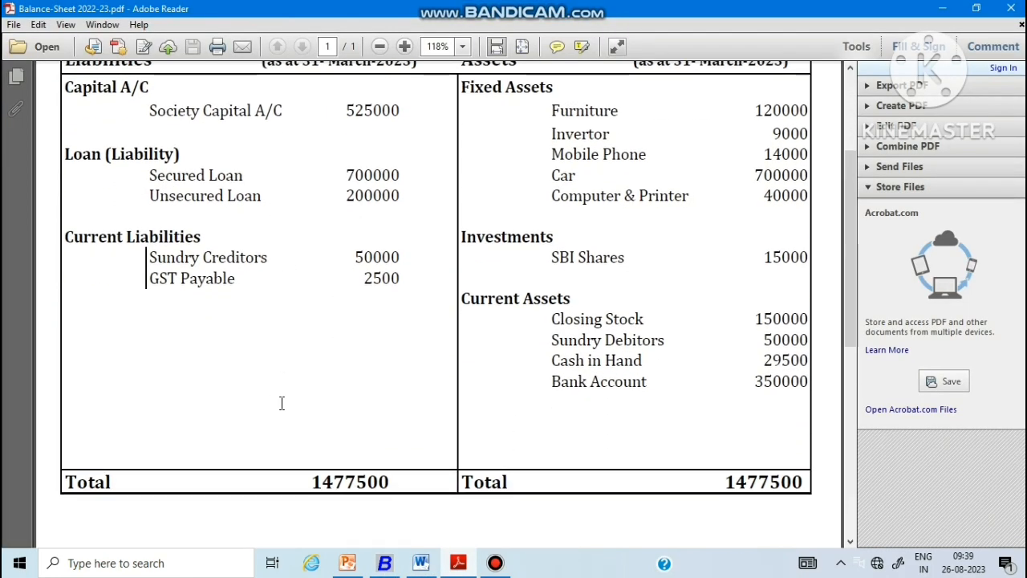
scroll(272, 167, "up", 3)
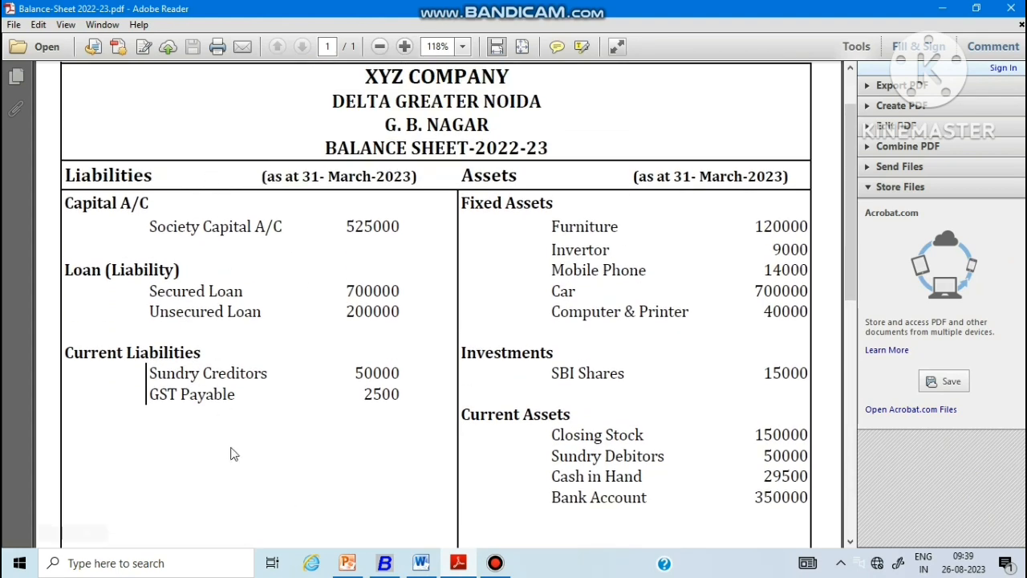
scroll(232, 454, "down", 1)
scroll(232, 451, "down", 2)
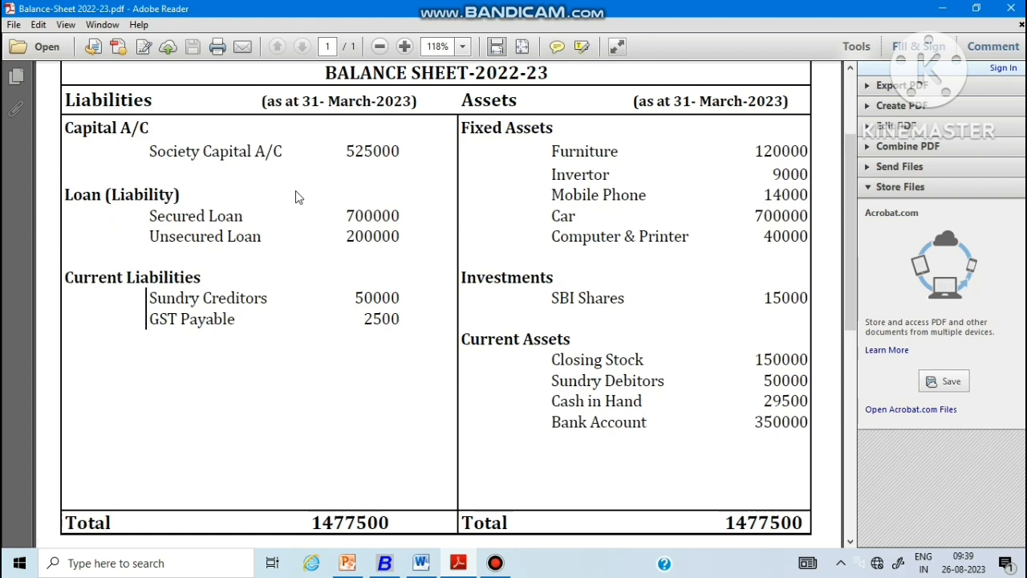
scroll(296, 197, "up", 3)
scroll(296, 196, "up", 1)
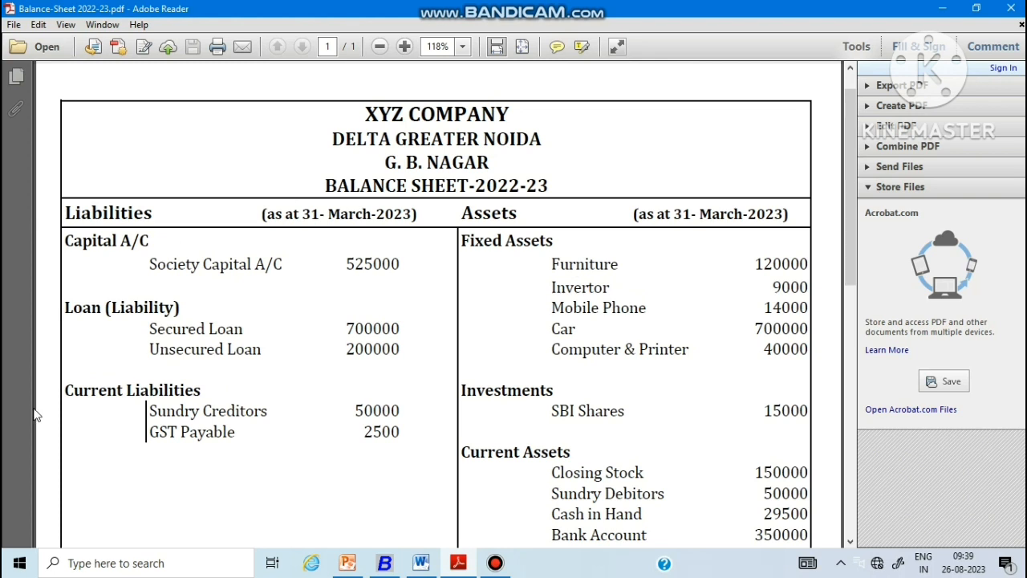
left_click(384, 562)
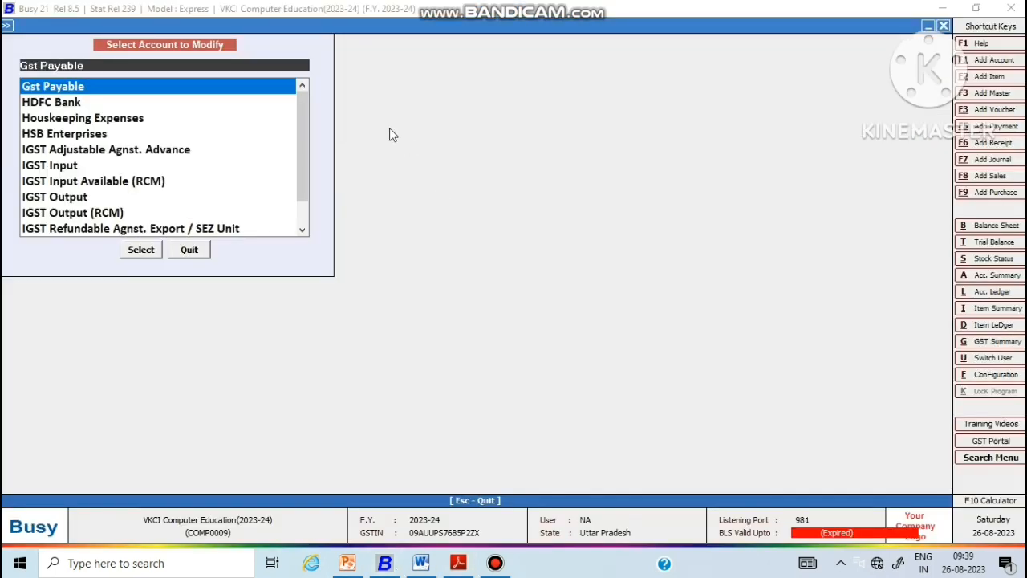
- Open the Horizontal Balance Sheet options for 01-04-2023 to 01-06-2023 and accept them
key("Escape")
key("Right")
key("Right")
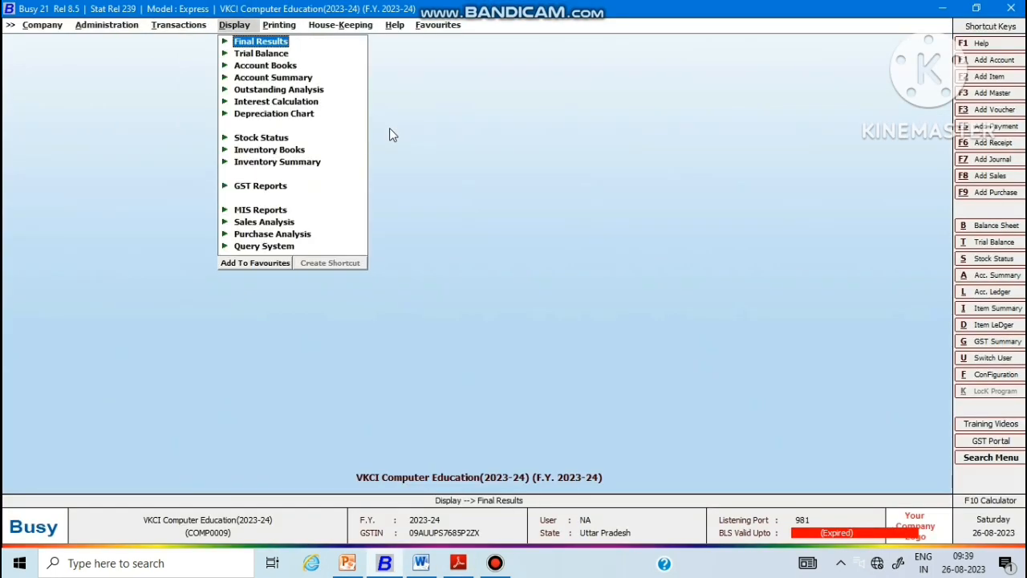
key("Return")
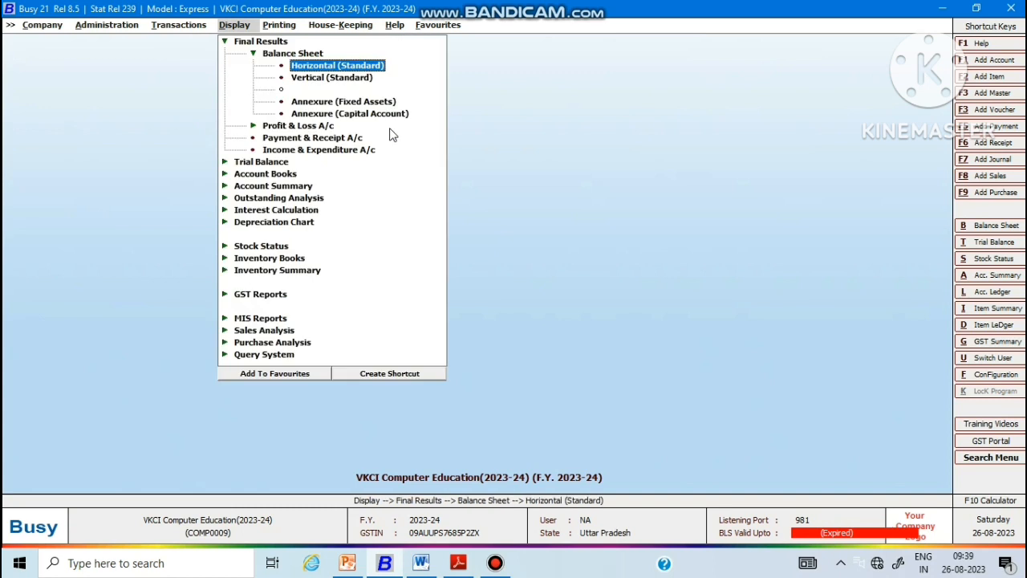
key("Return")
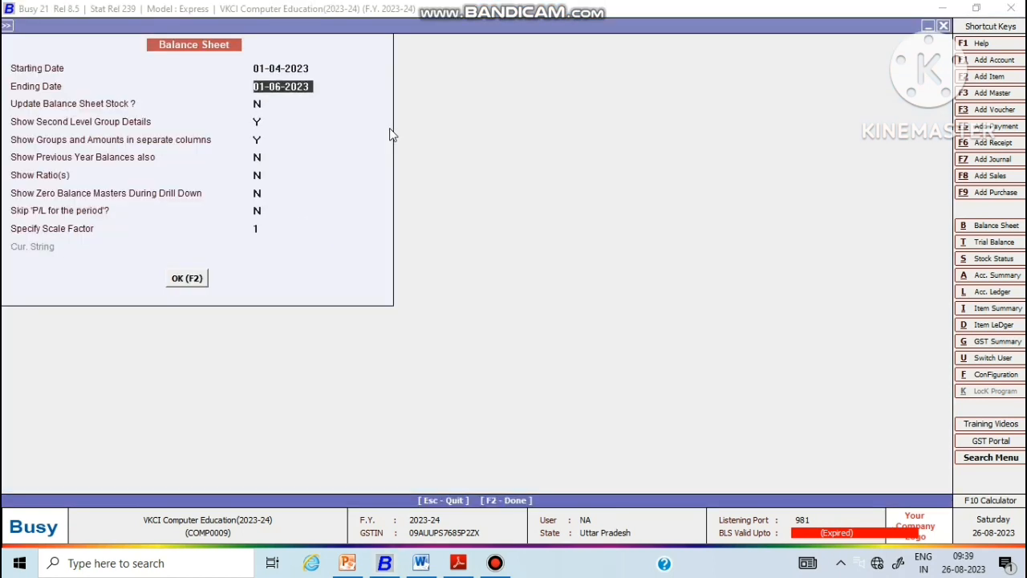
key("Return")
key("Return")
key("Return")
key("Return")
key("Return")
key("Return")
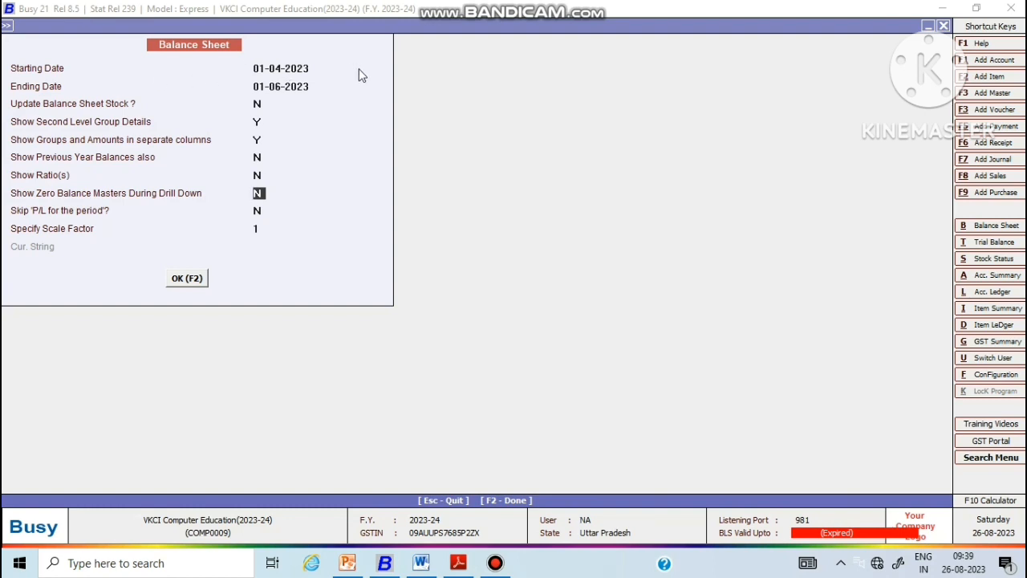
key("Return")
- Generate the balance sheet and review its 14,77,500.00 opening balance difference
key("Return")
key("Return")
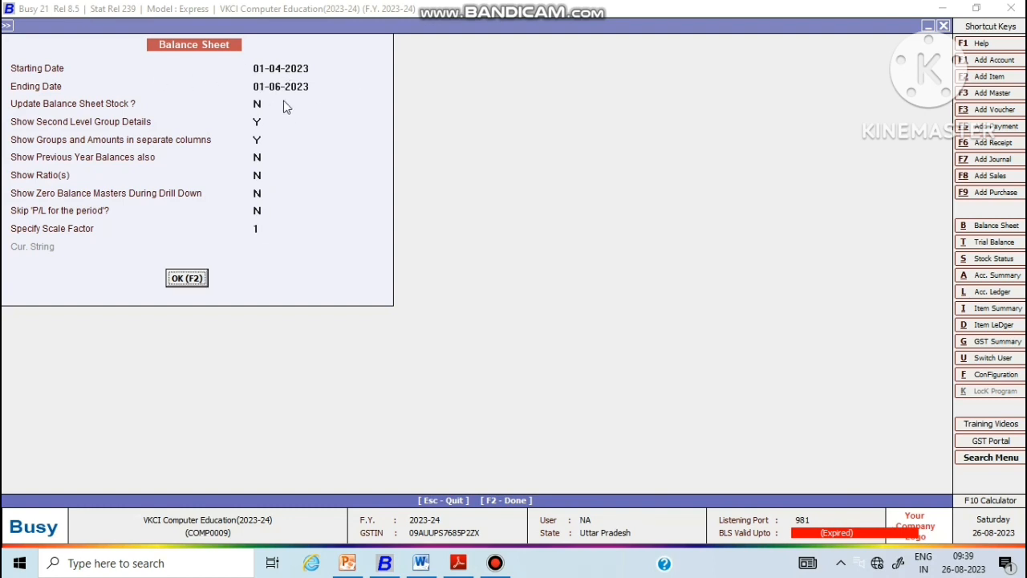
key("Return")
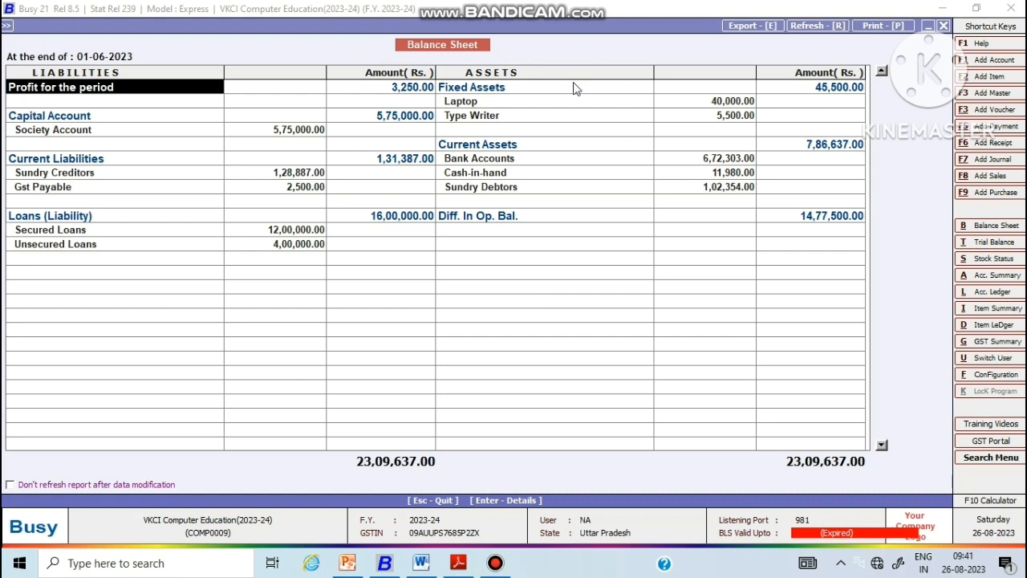
left_click(436, 303)
- Close the report, abandon a new account form unsaved, and open the Modify account list
key("Escape")
key("Escape")
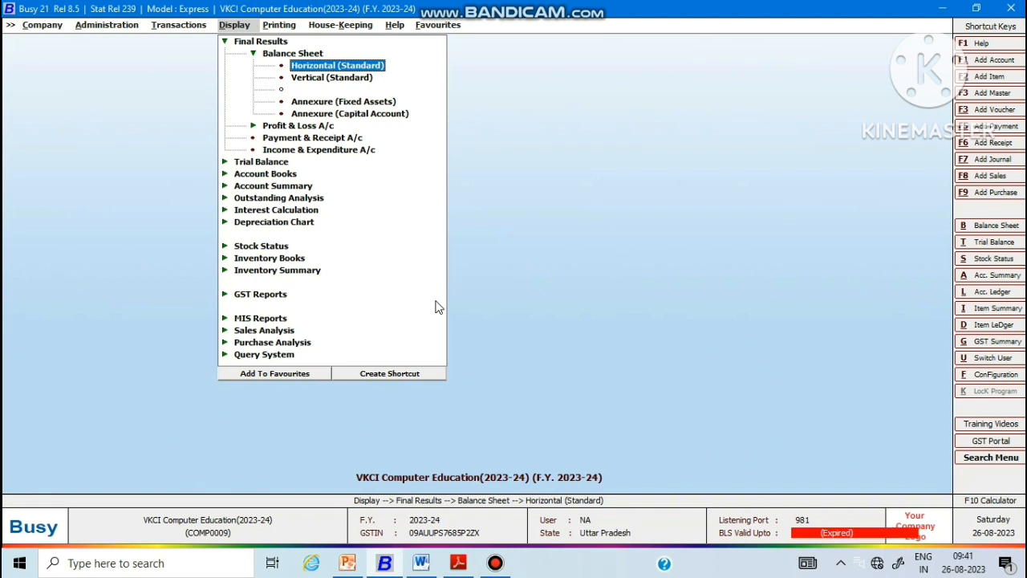
key("Left")
key("Left")
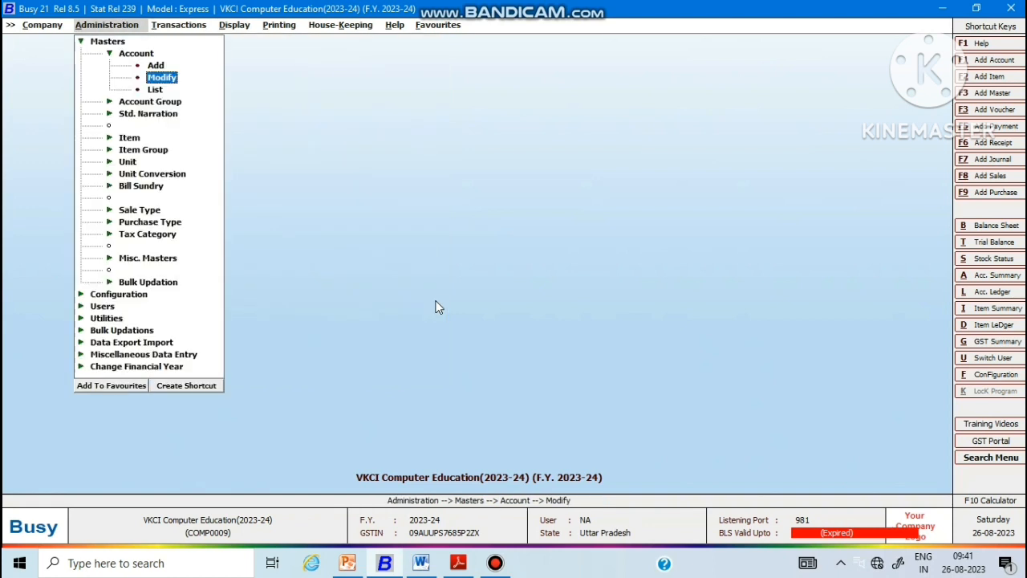
key("Up")
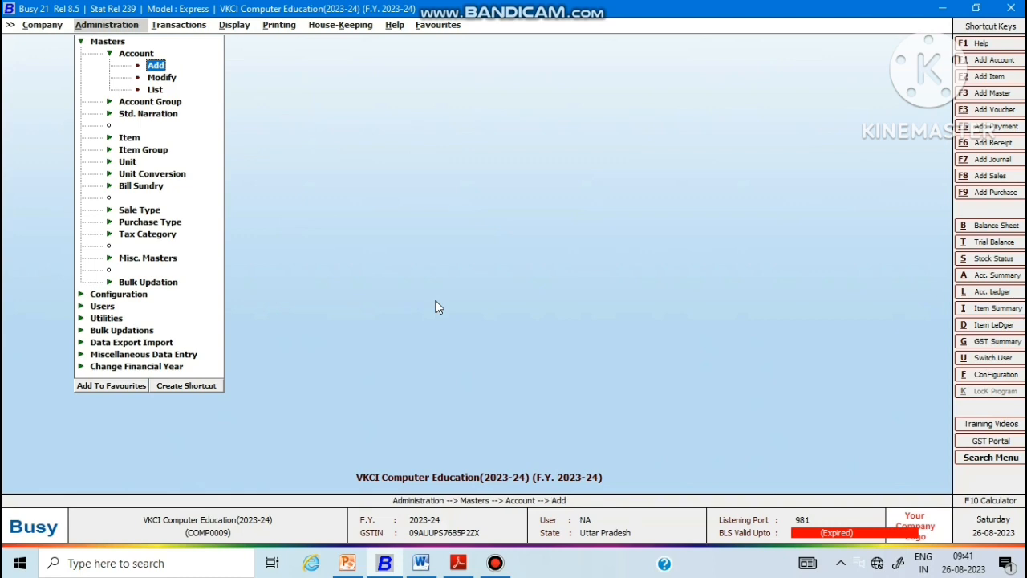
key("Return")
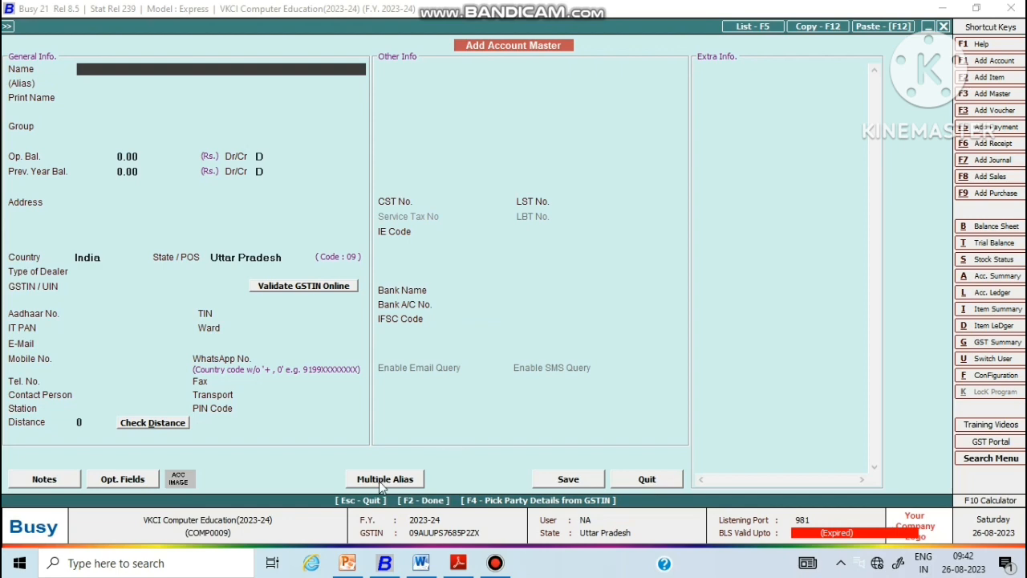
key("Escape")
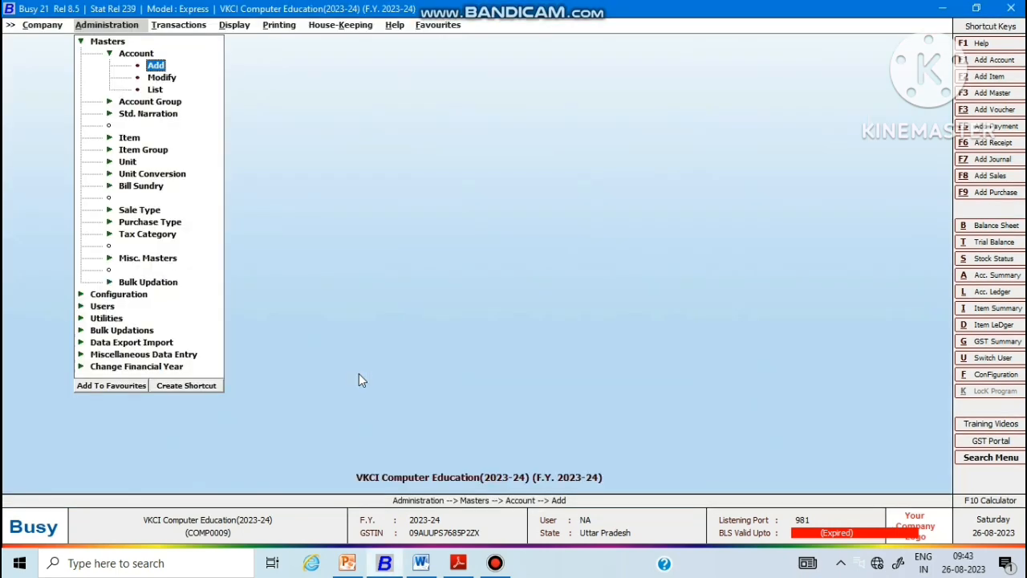
key("Down")
key("Return")
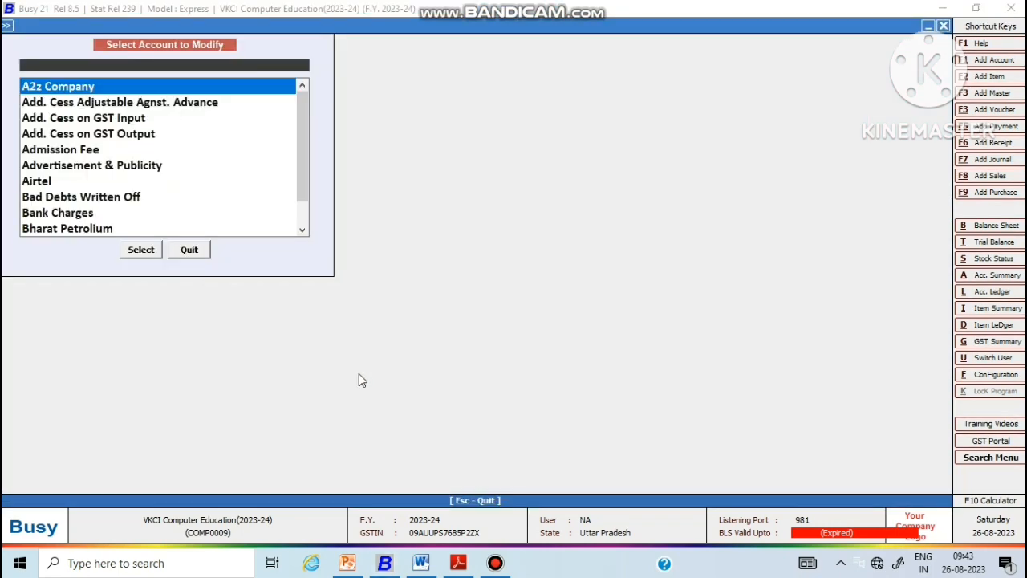
left_click(461, 564)
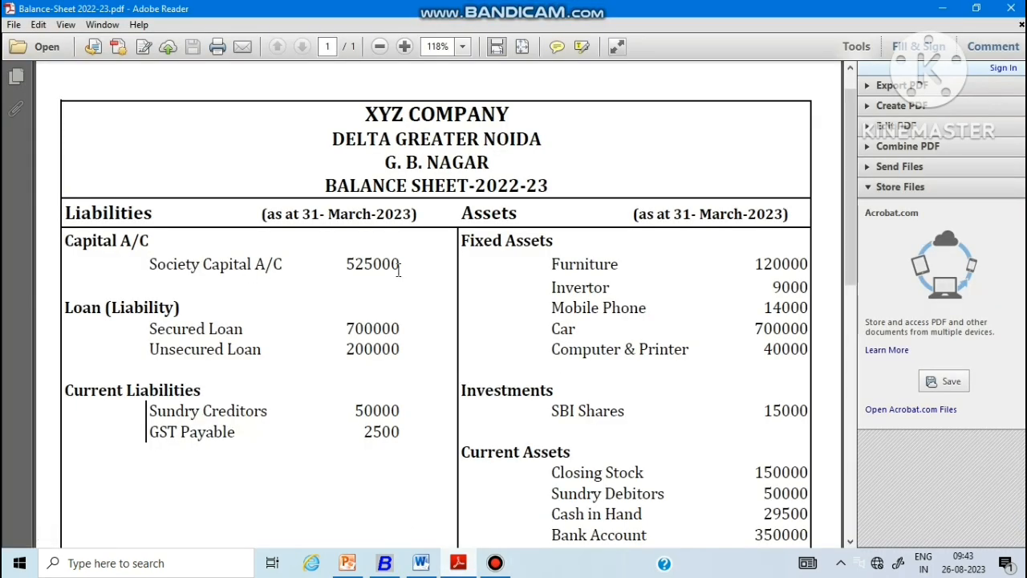
mouse_move(405, 7)
left_click(386, 563)
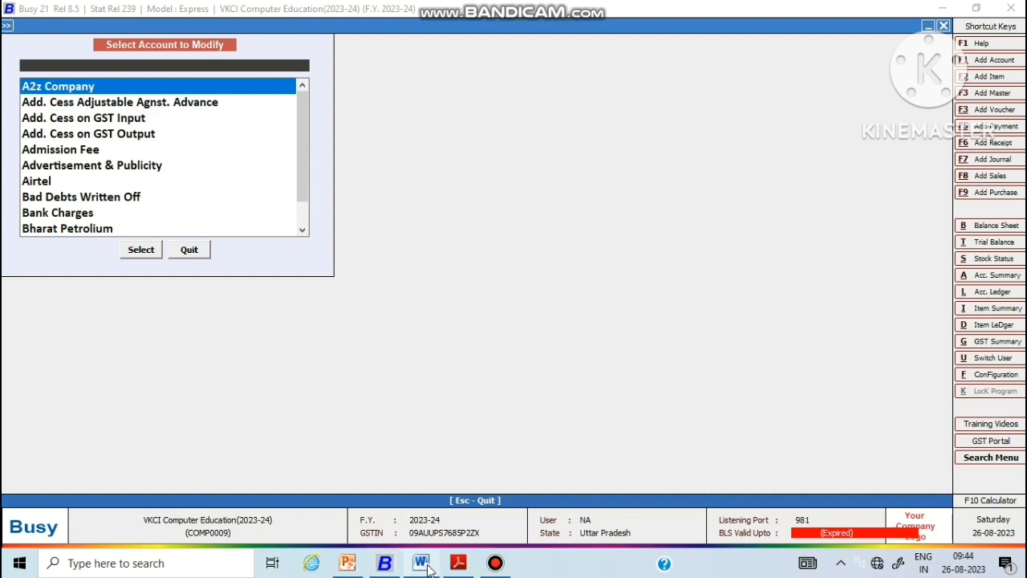
left_click(459, 565)
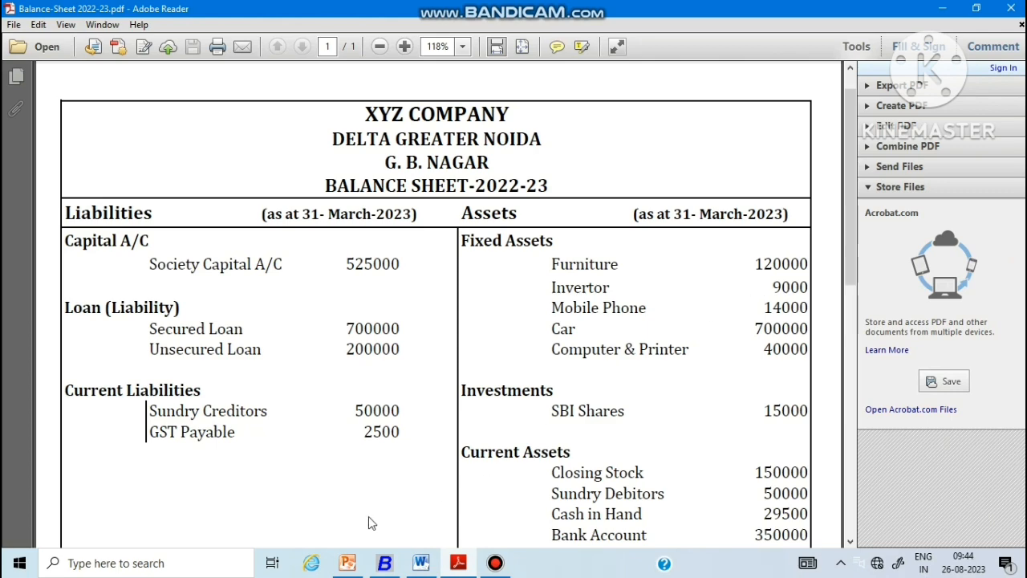
left_click(386, 564)
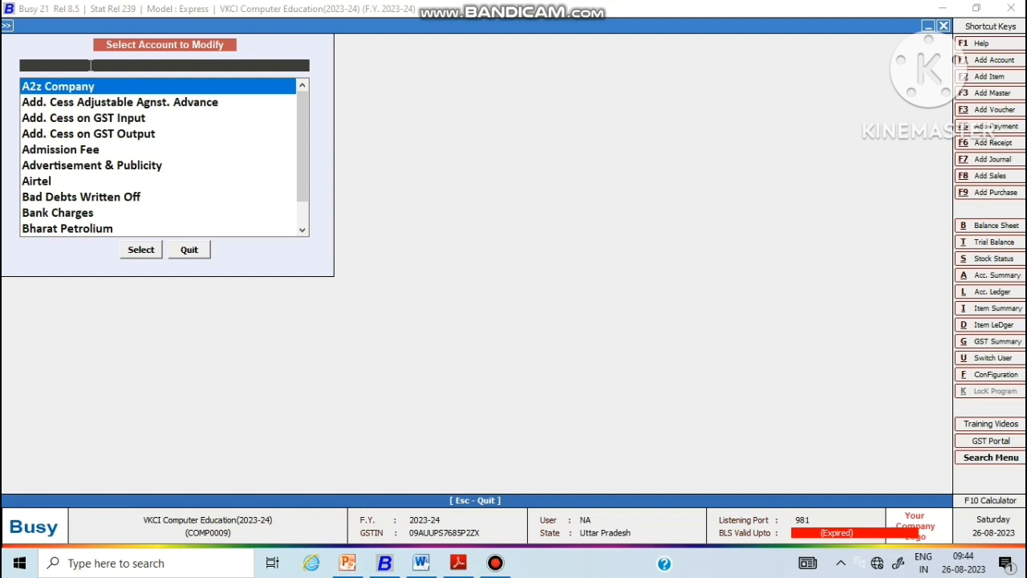
- Open Furniture, enter a 1,20,000 debit opening balance and save the account
type("Furniture")
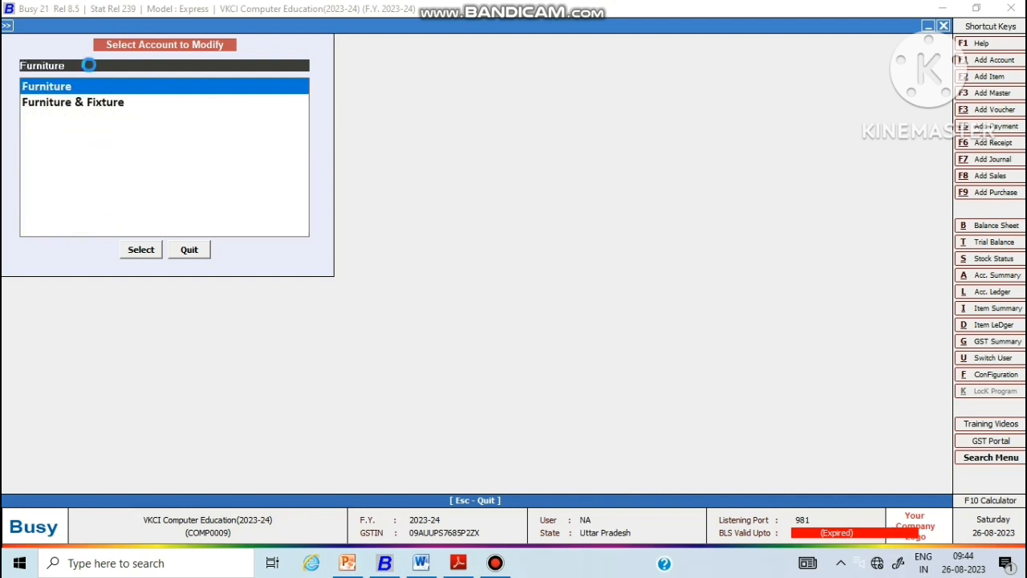
key("Return")
key("Return")
key("Return")
key("Return")
key("Return")
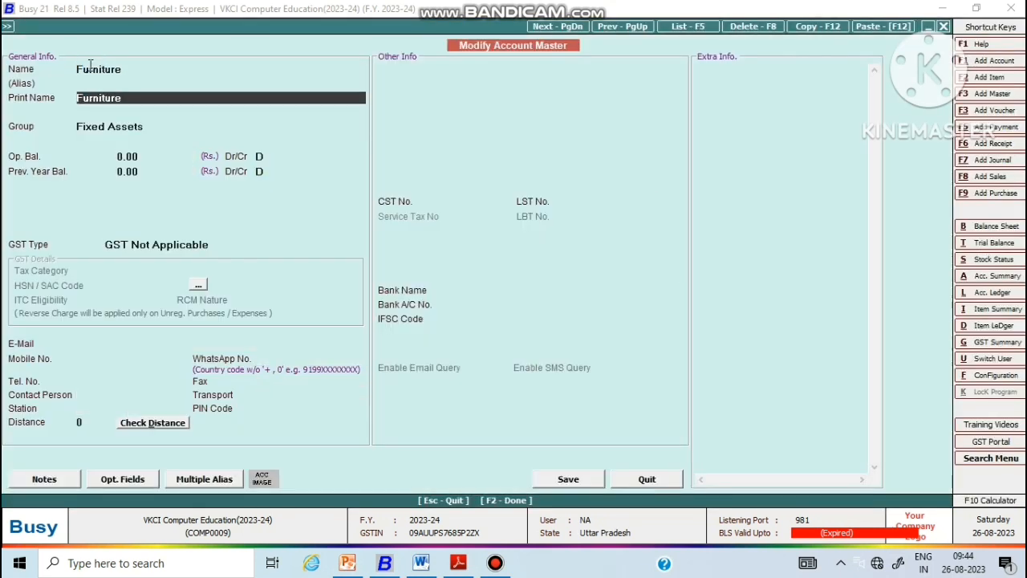
key("Return")
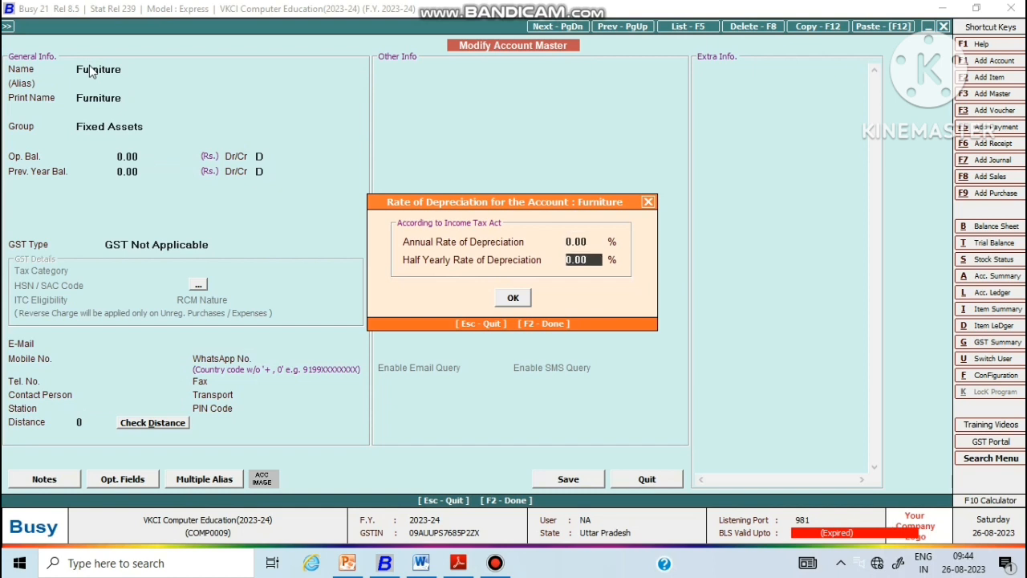
key("Return")
key("Return")
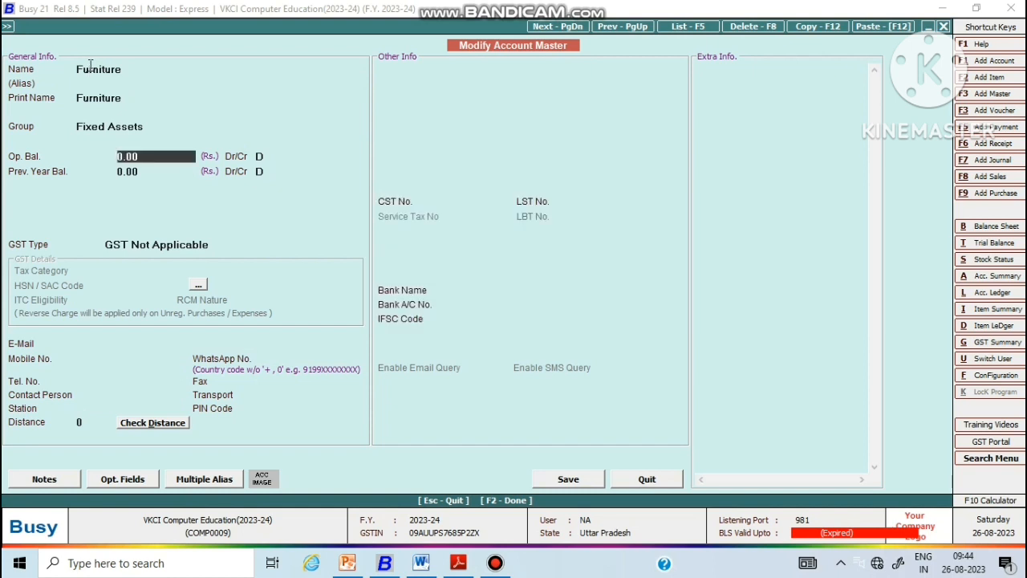
type("120000")
key("Return")
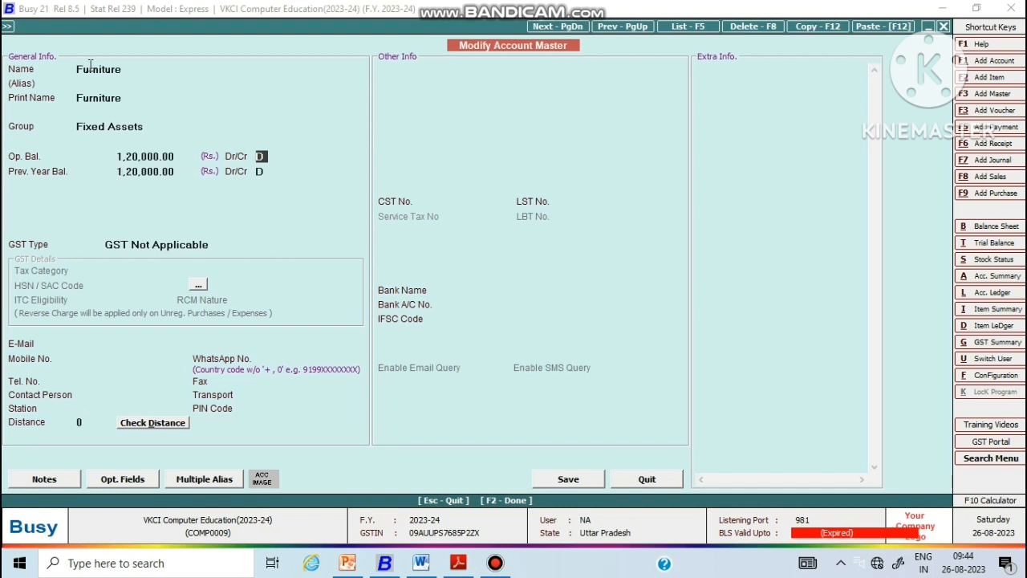
key("Return")
key("Return")
key("Return")
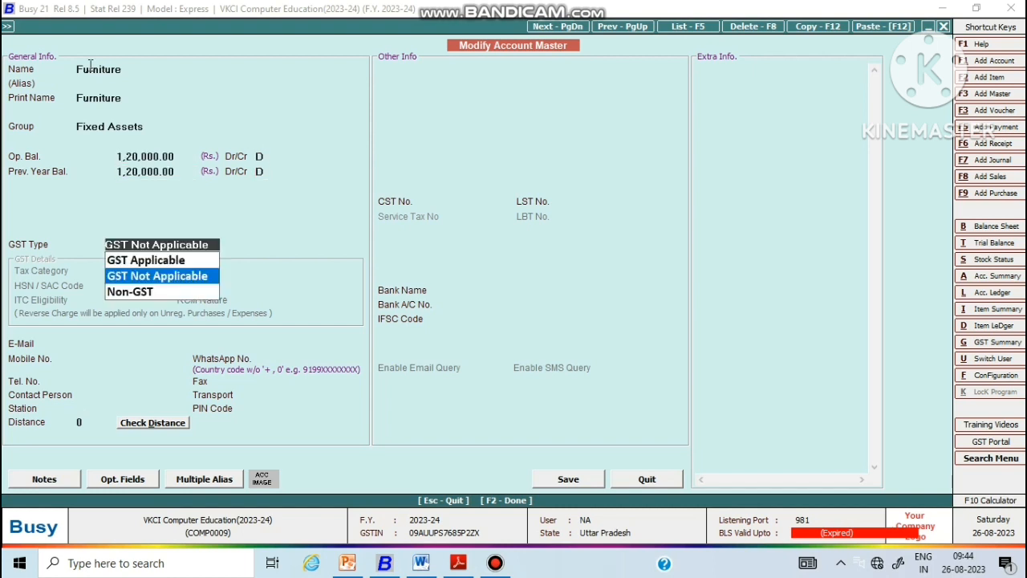
key("Return")
key("Return")
key("Return")
key("Return")
key("Return")
key("Return")
key("Return")
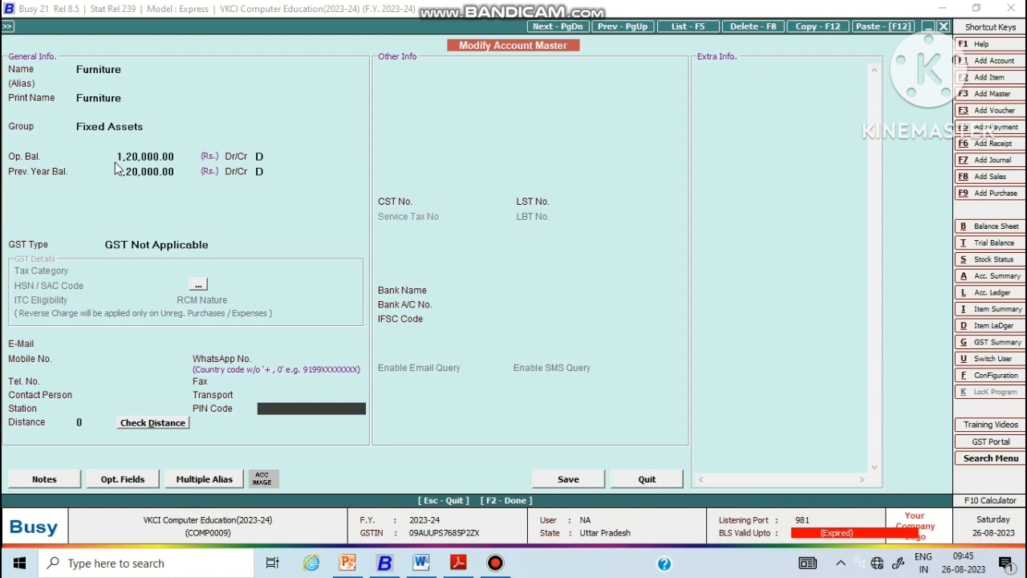
key("Return")
key("Return")
key("Return")
key("Return")
key("Return")
key("Return")
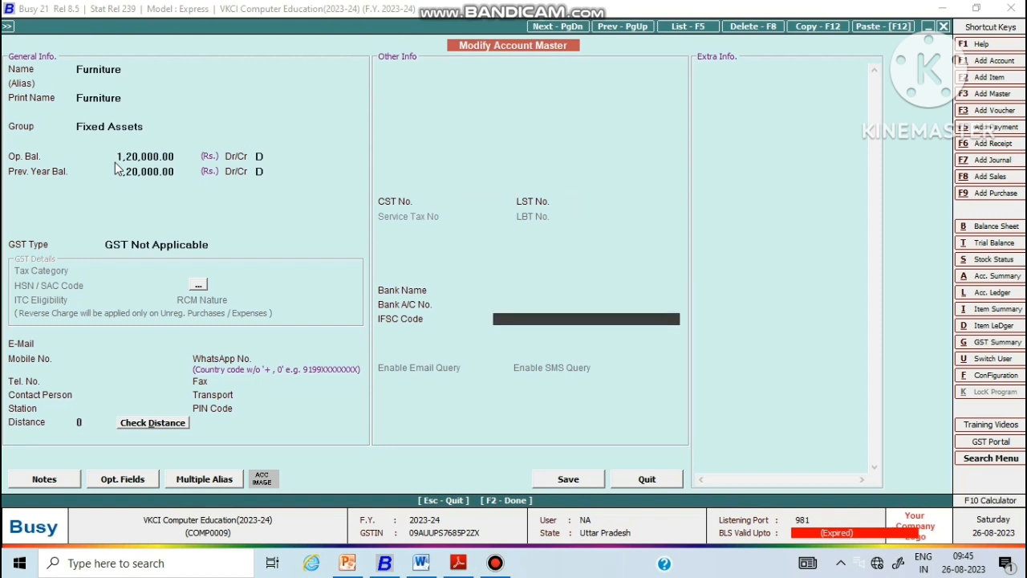
key("Return")
key("Return")
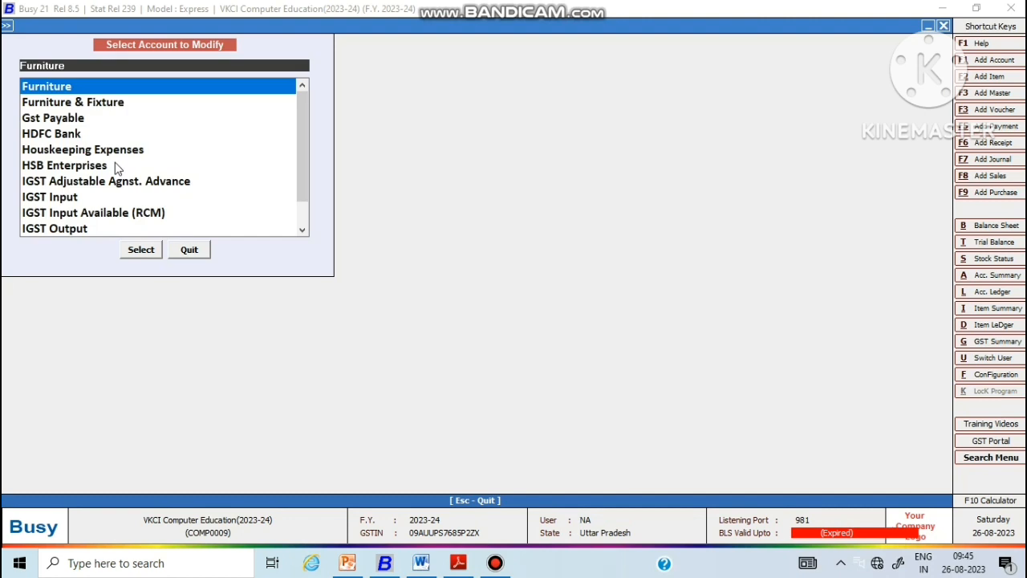
- Check the balance sheet PDF for the next fixed-asset figure, then return to Busy
left_click(498, 562)
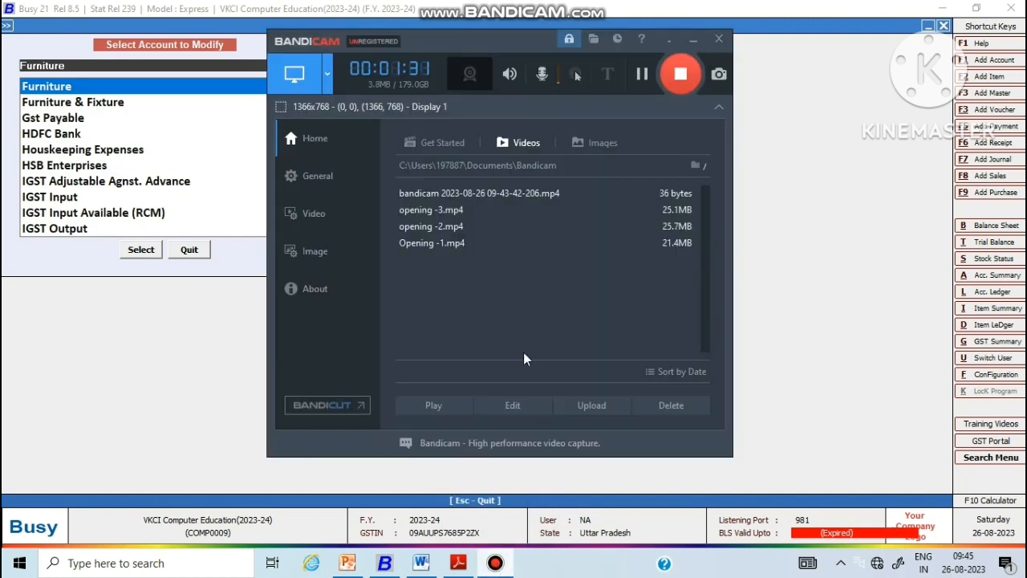
left_click(795, 110)
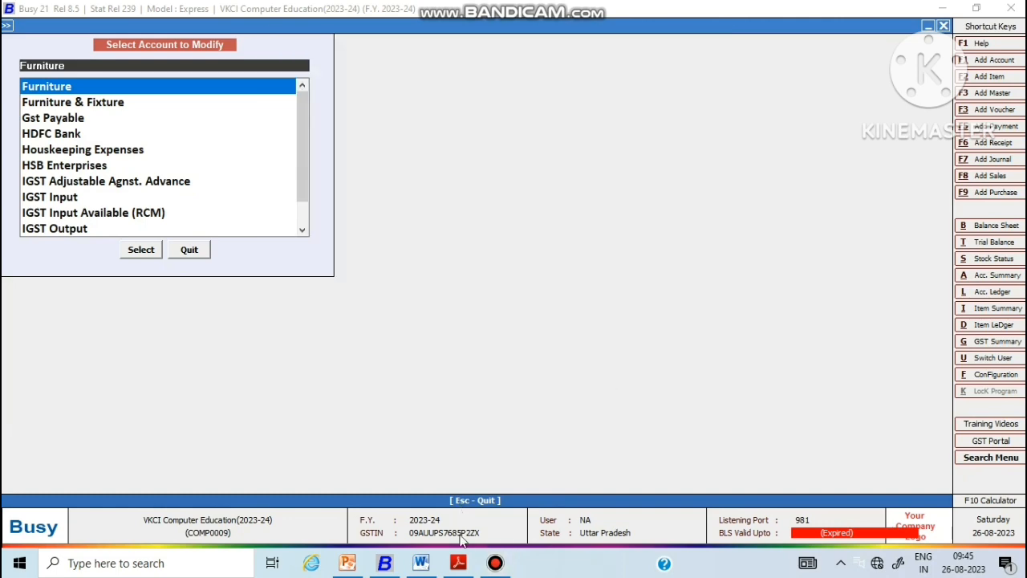
left_click(458, 562)
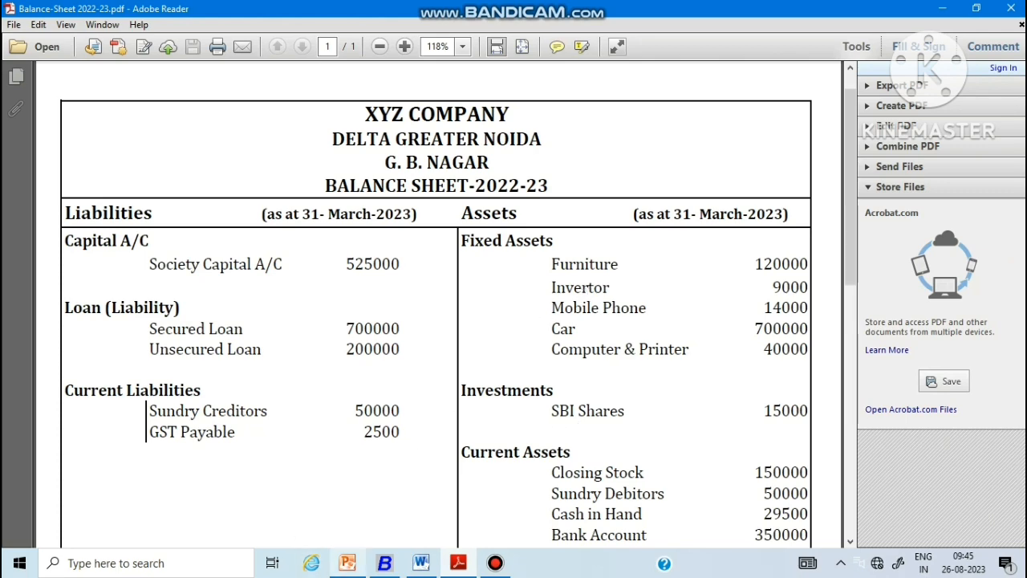
left_click(385, 564)
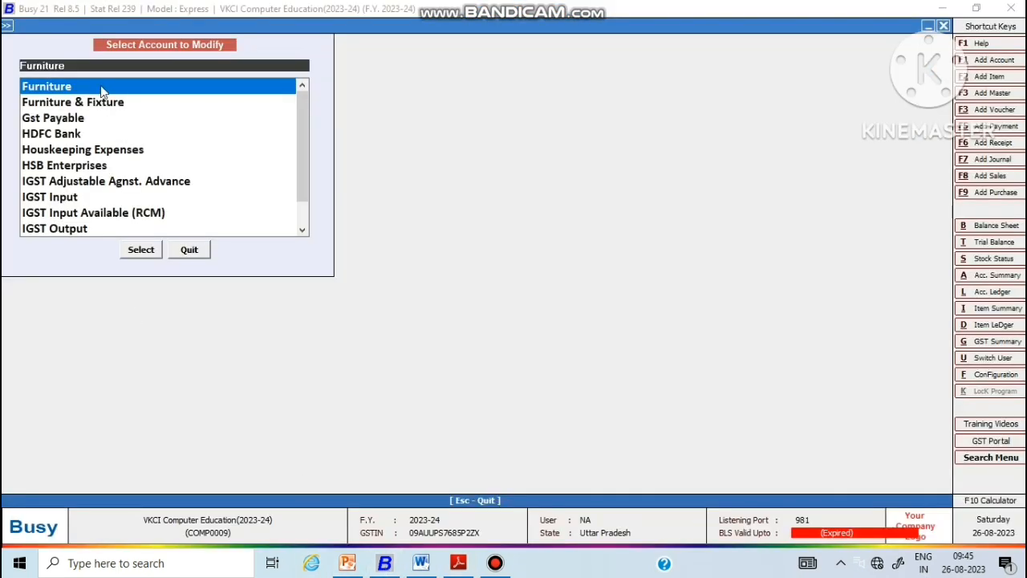
- Search 'inv', open Invertor and enter a 9,000 debit opening balance
key("BackSpace")
key("BackSpace")
key("BackSpace")
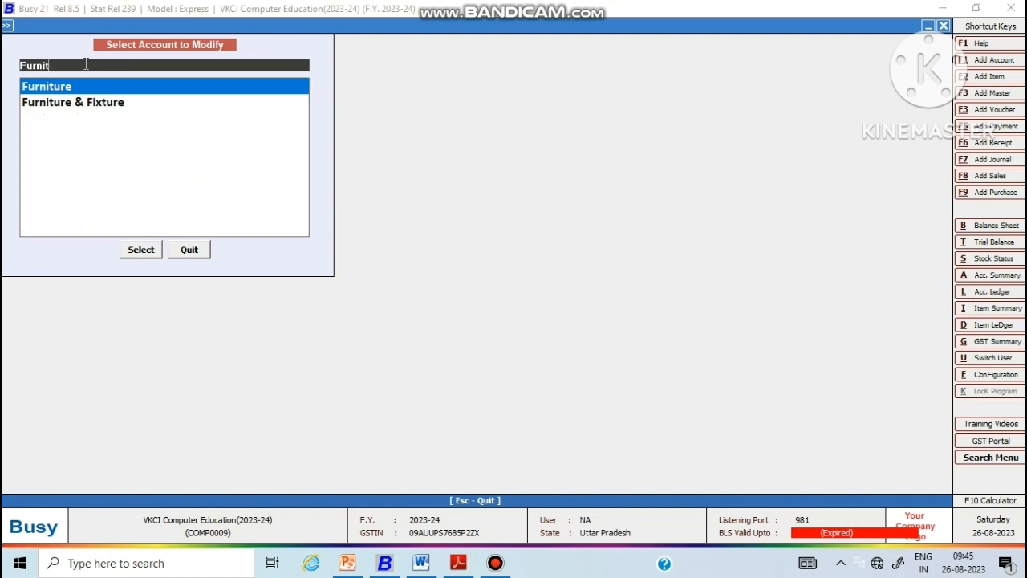
key("BackSpace")
key("BackSpace")
type("inv")
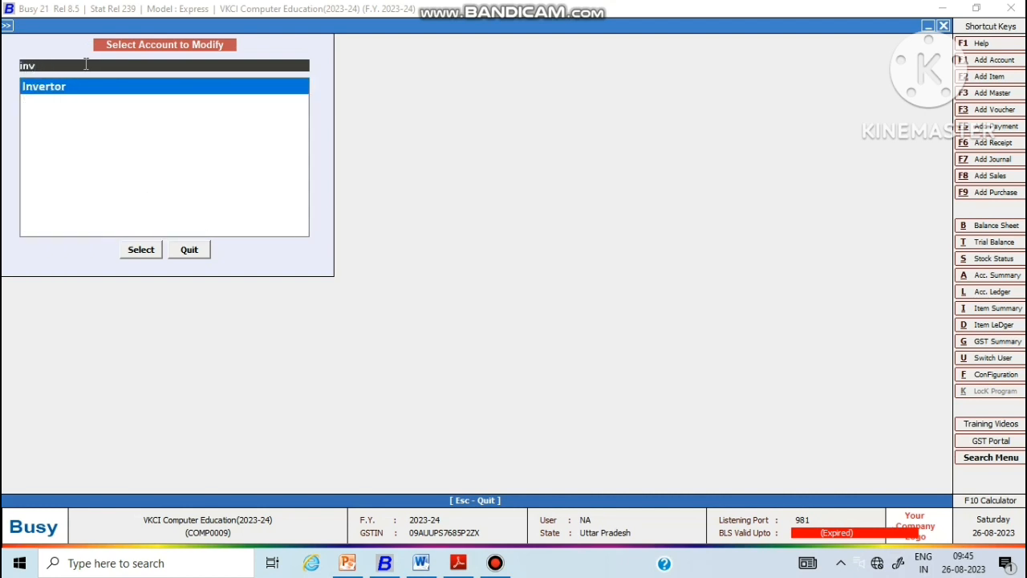
left_click(84, 64)
key("Return")
key("Return")
key("Return")
key("Return")
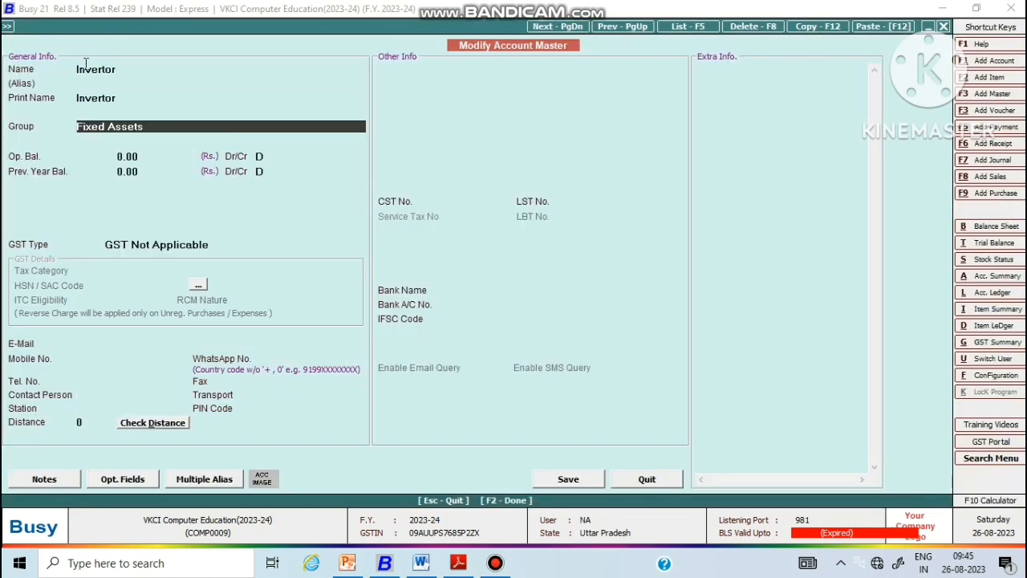
key("Return")
type("9")
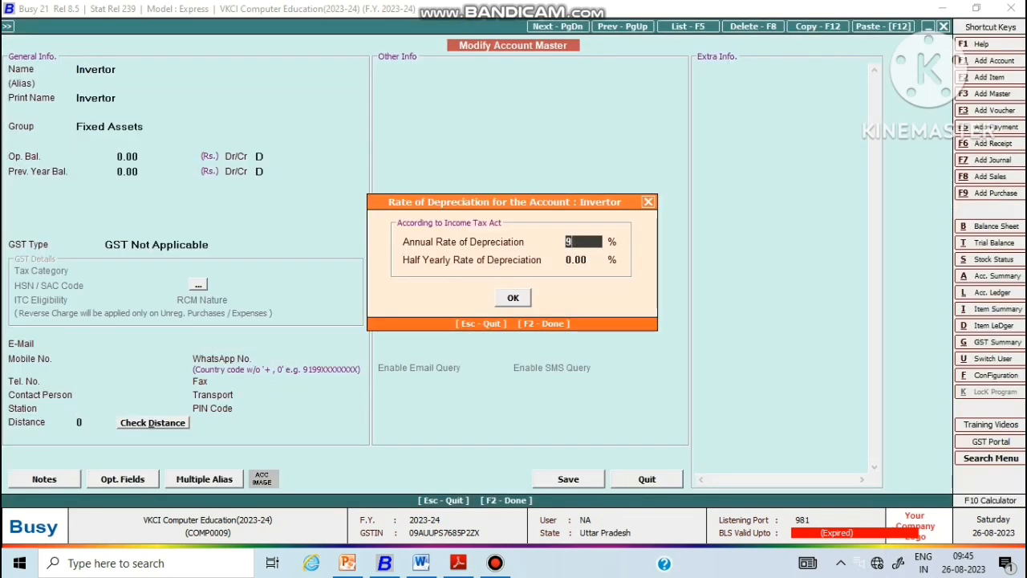
type("0")
key("Return")
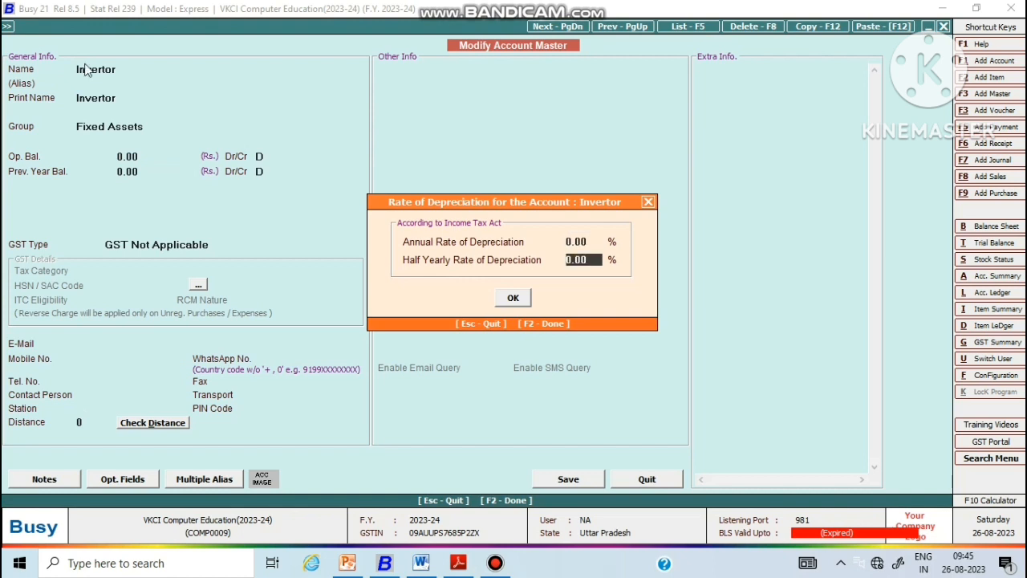
key("Return")
key("Return")
type("90")
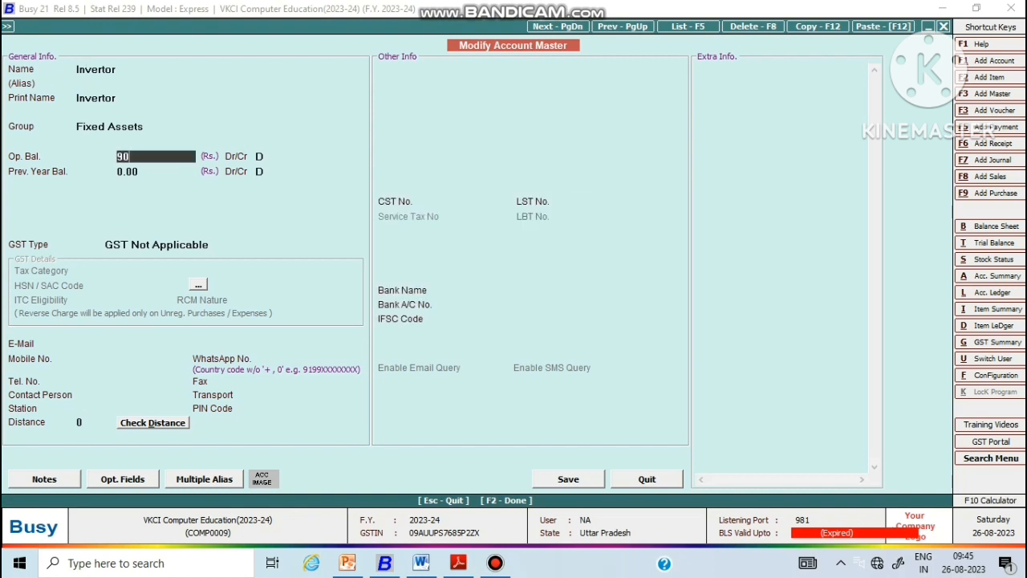
key("Return")
key("Return")
key("Return")
key("Return")
key("Return")
key("Return")
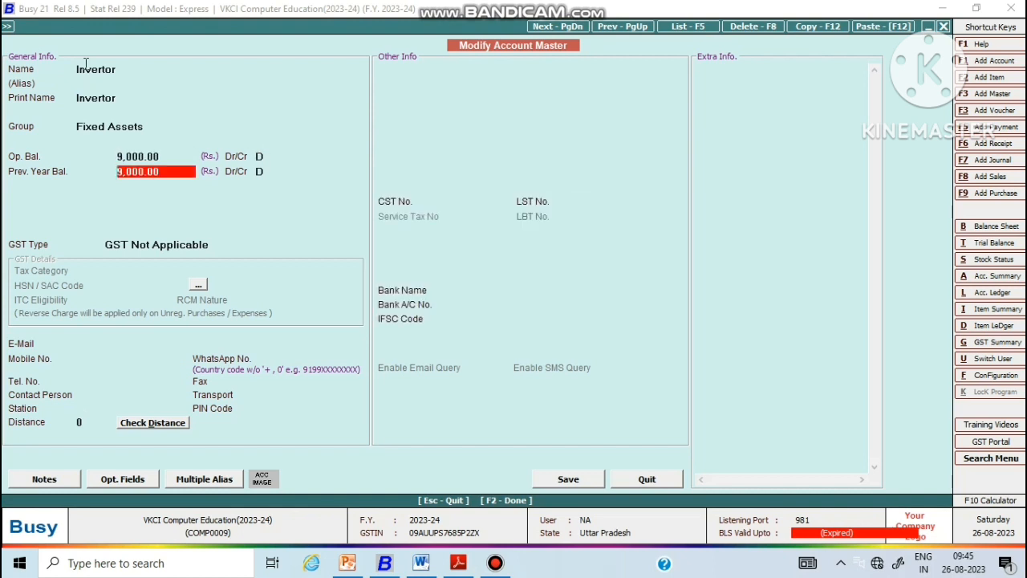
key("Return")
key("Return")
key("Return")
key("Return")
key("Return")
key("Return")
key("Return")
key("Return")
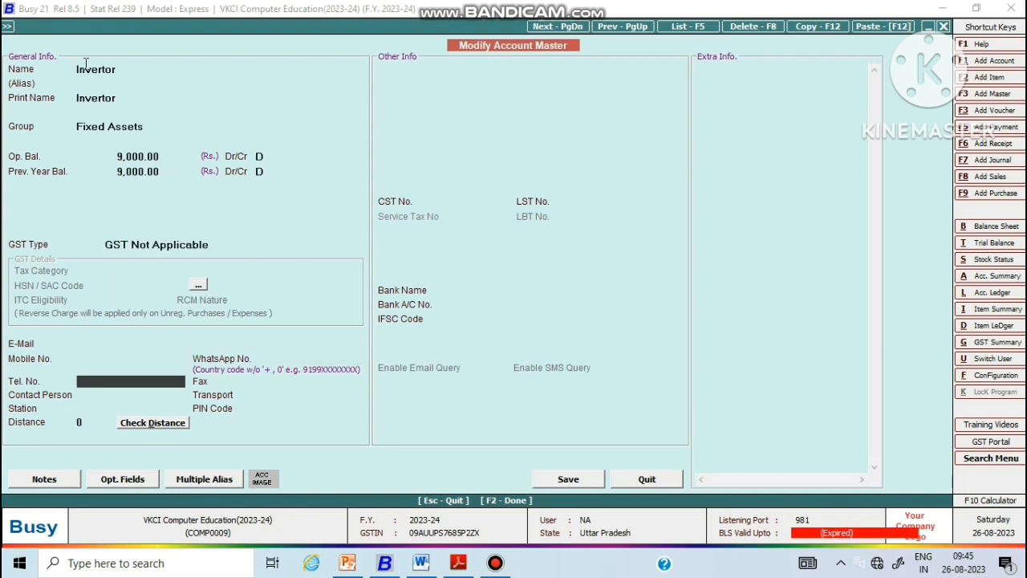
key("Return")
key("Return")
key("Return")
key("Return")
key("Return")
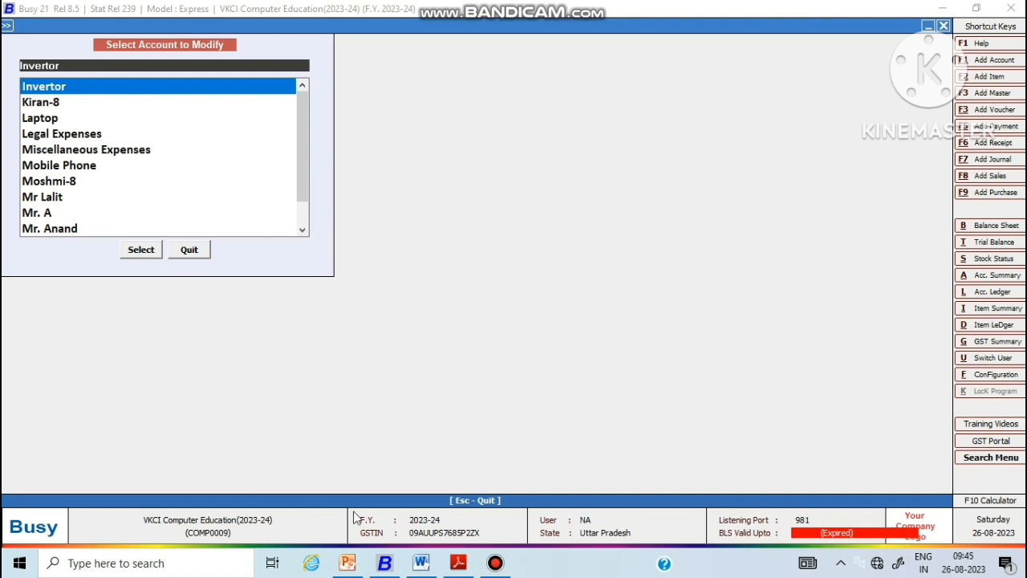
- Check the PDF, then search 'mob' in the account list to open Mobile Phone
left_click(462, 564)
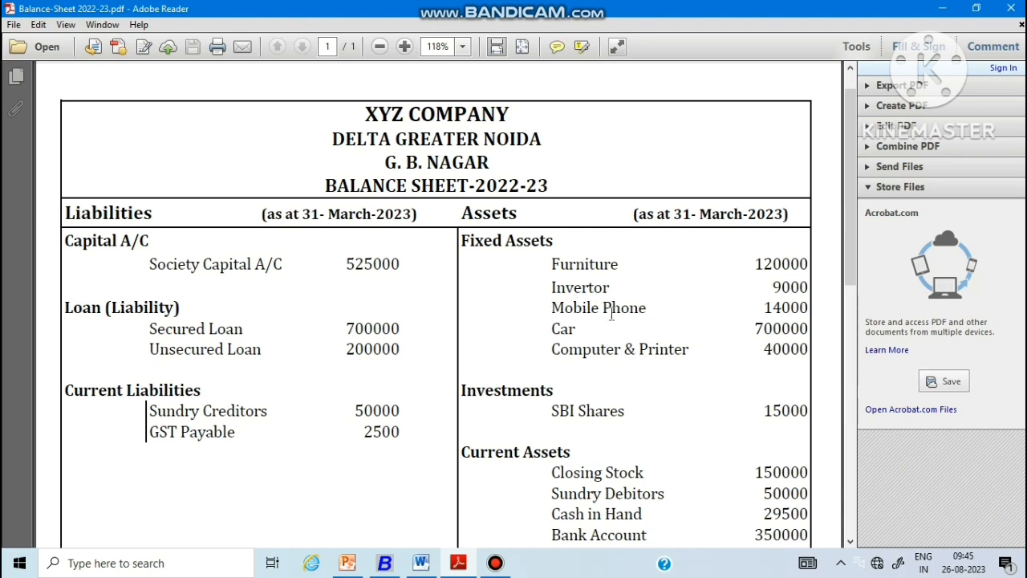
left_click(396, 563)
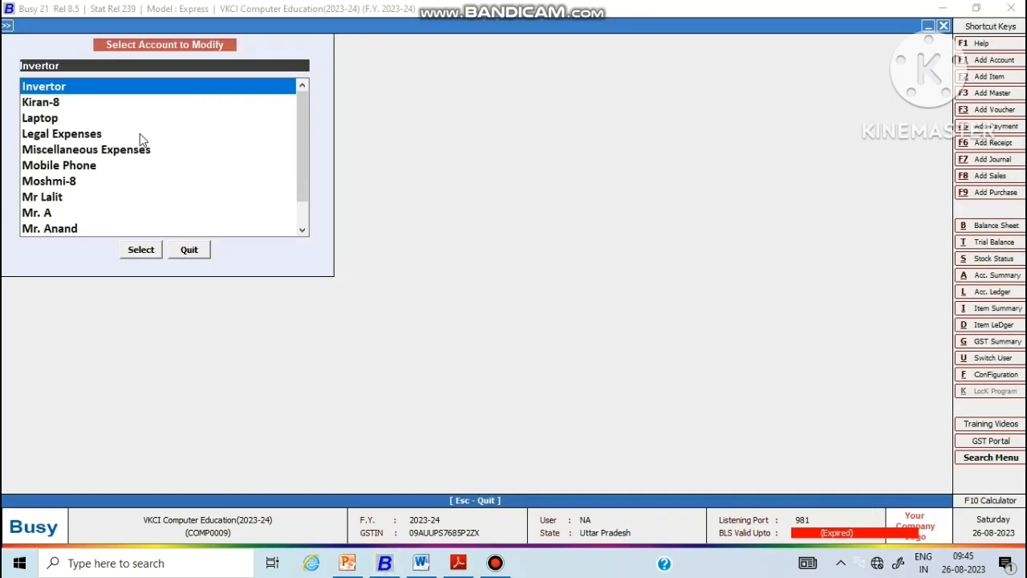
key("Escape")
key("Escape")
key("Return")
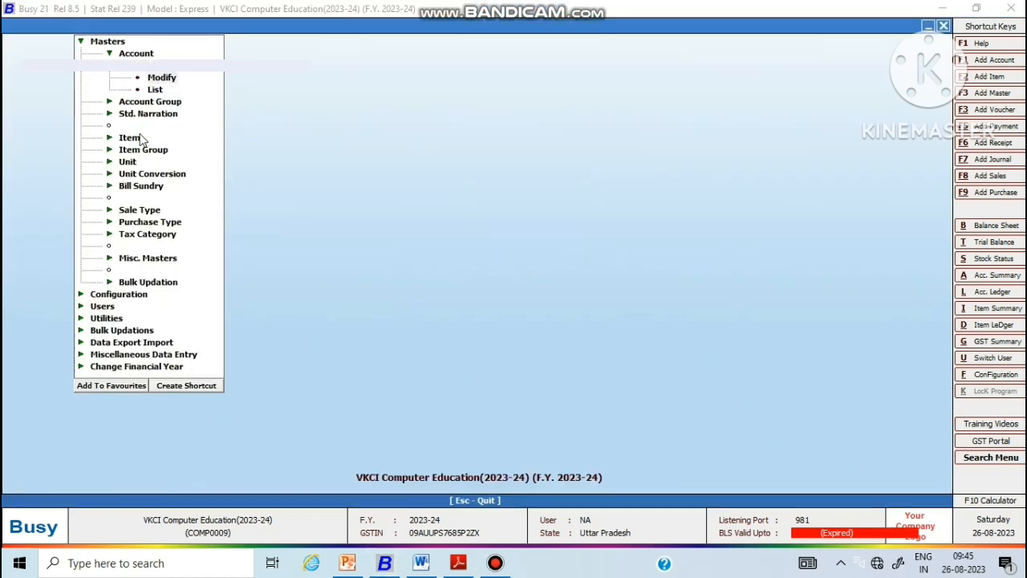
type("mobi")
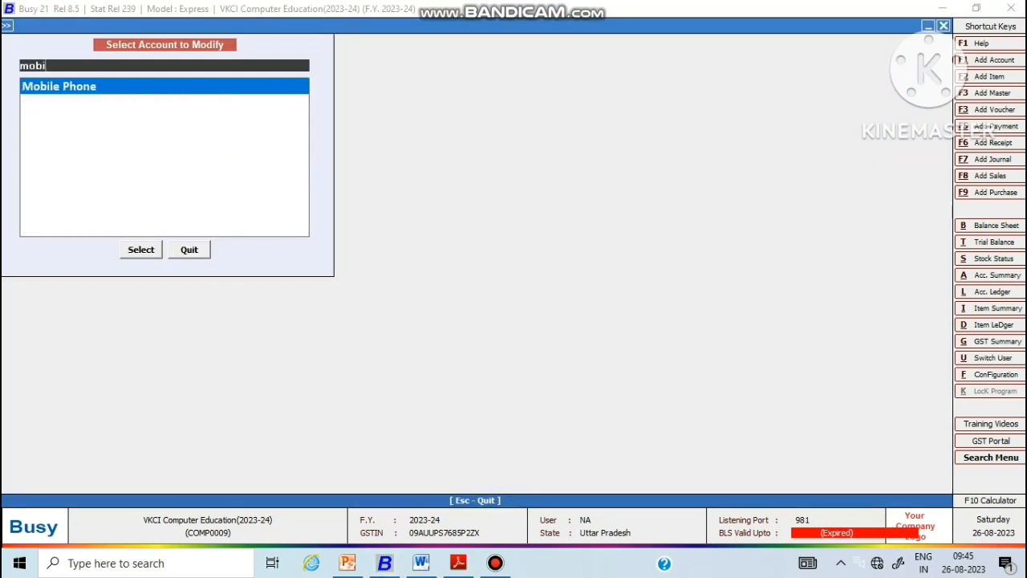
key("Return")
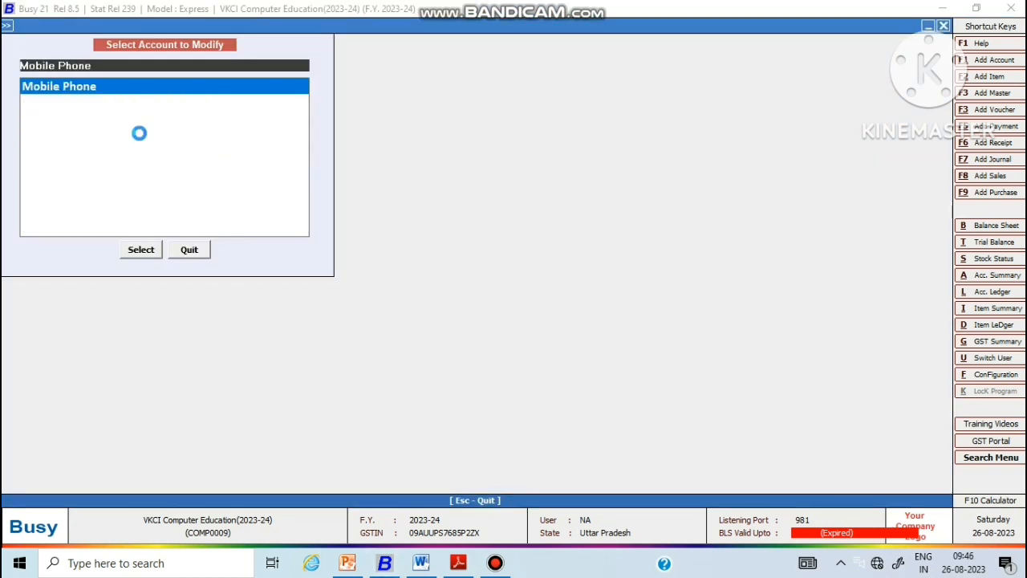
- Give Mobile Phone a 14,000 debit opening balance and save it
key("Return")
key("Return")
key("Return")
key("Return")
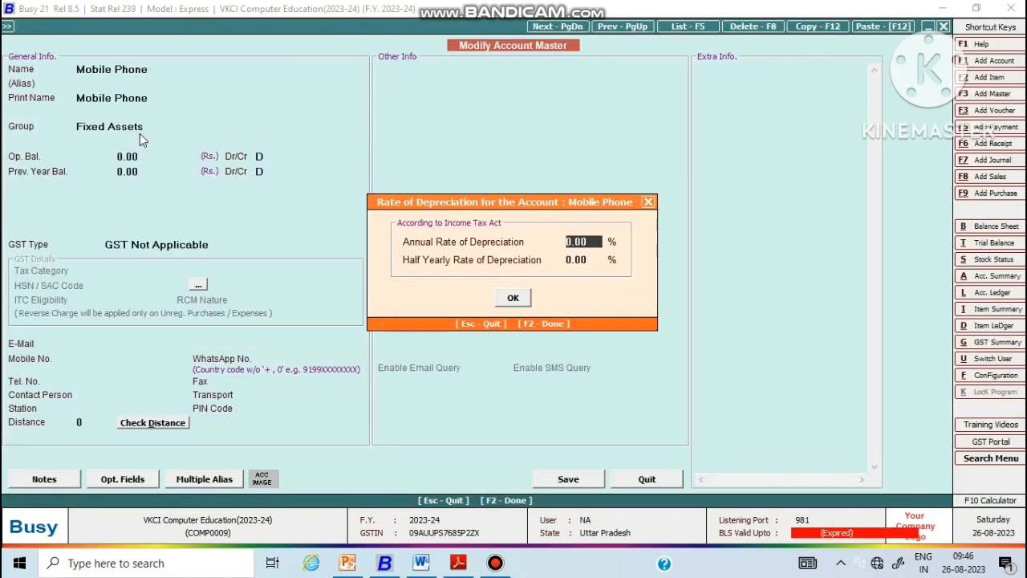
key("Return")
key("Return")
key("Return")
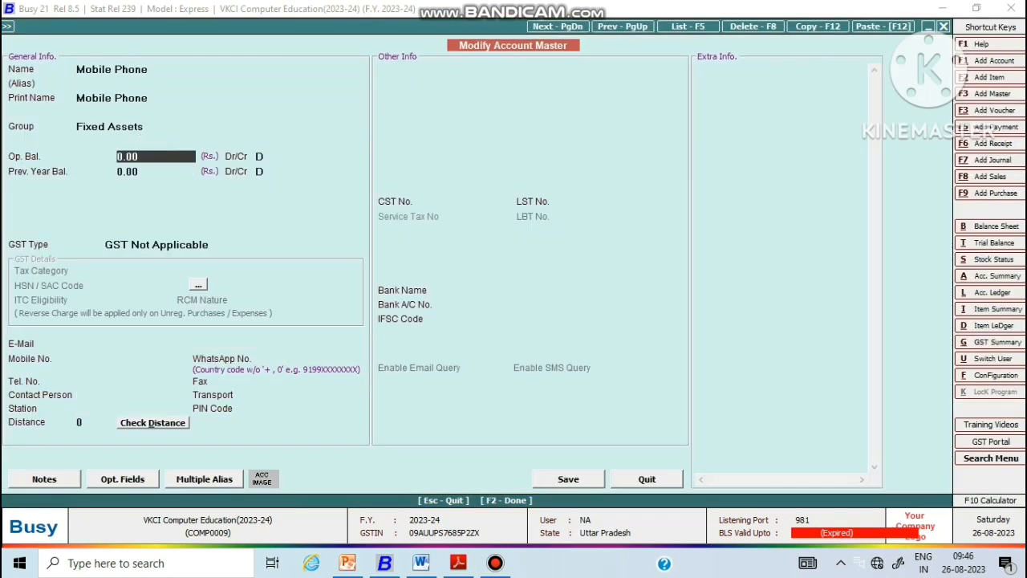
type("14,000")
key("Return")
key("Return")
key("Return")
key("Return")
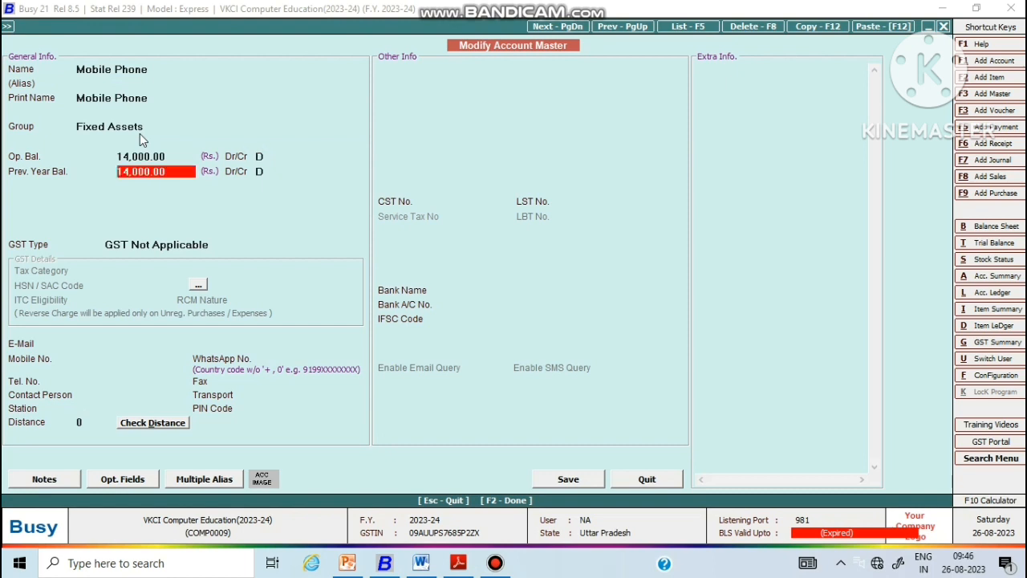
key("Return")
key("Return")
key("Return")
key("Return")
key("Return")
key("Return")
key("Return")
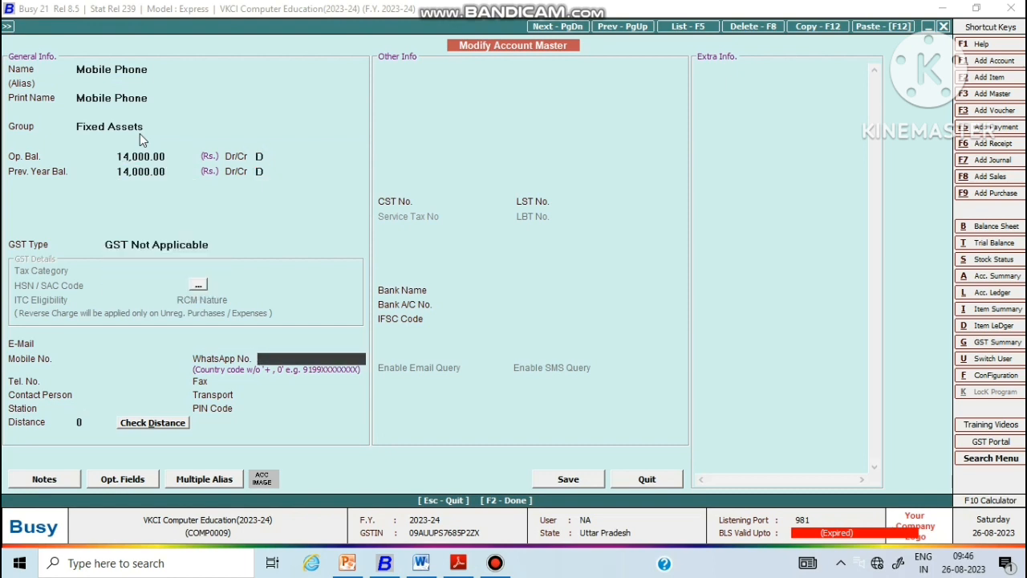
key("Return")
key("Return")
key("Return")
key("Return")
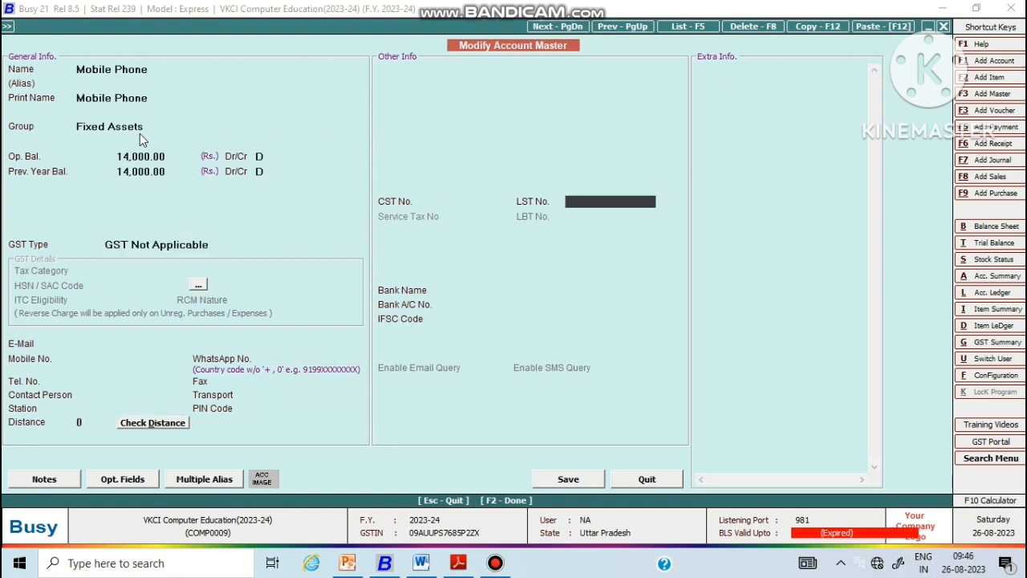
key("Return")
key("Return")
key("Return")
key("Return")
key("Return")
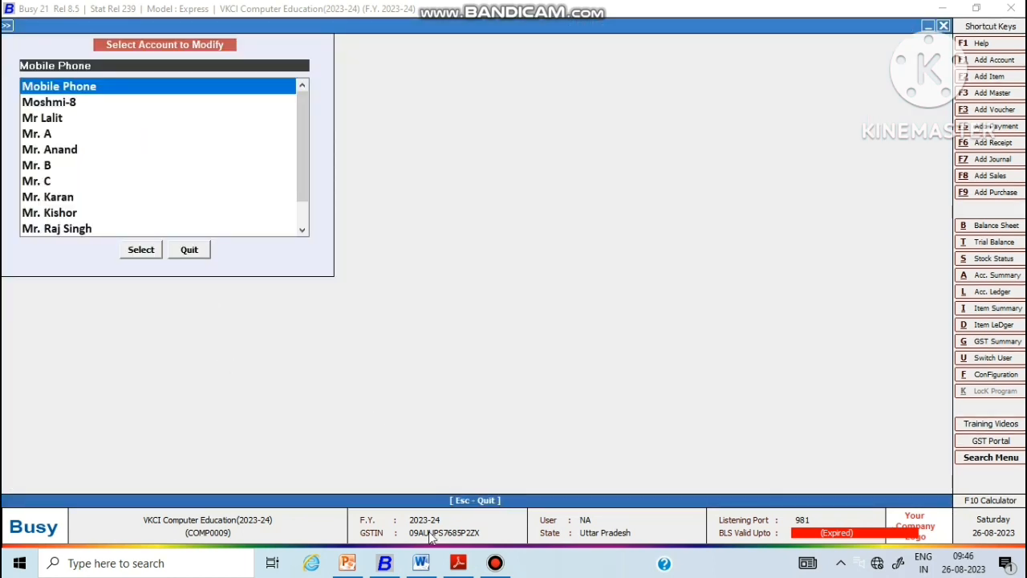
- Glance at the PDF, then search 'car' in the account list and select Car
left_click(458, 564)
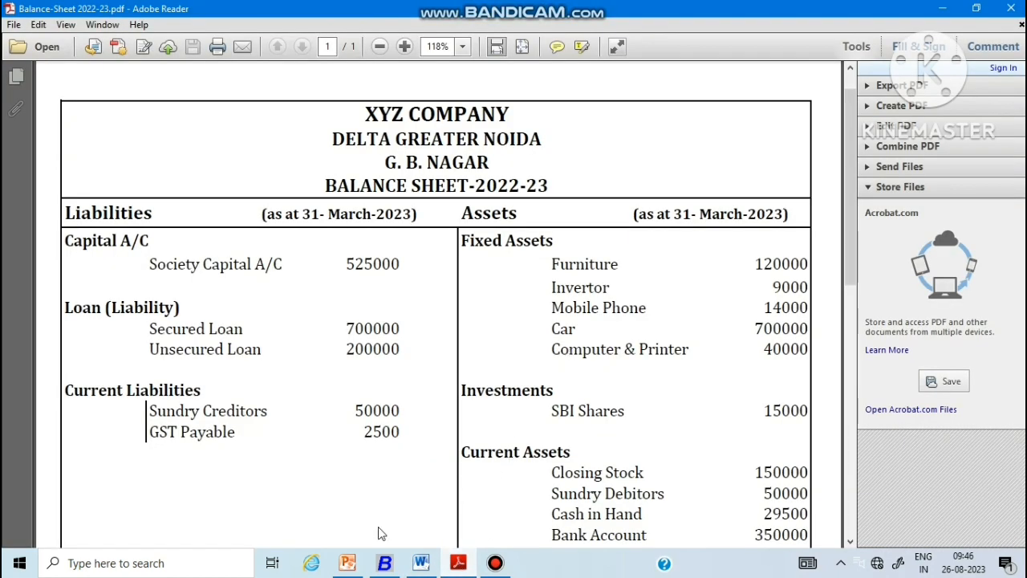
left_click(385, 564)
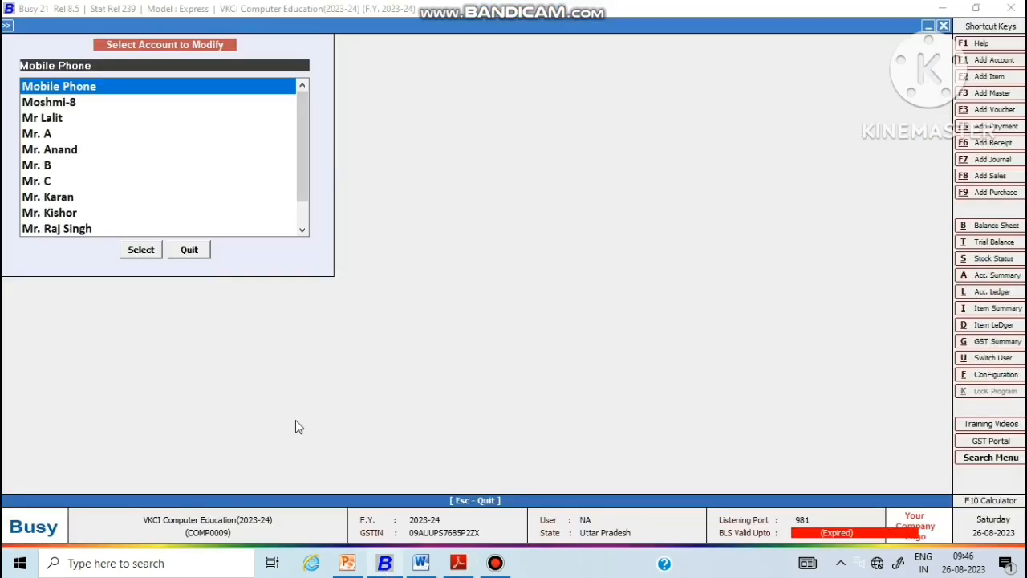
left_click(117, 67)
key("BackSpace")
key("BackSpace")
key("BackSpace")
key("BackSpace")
key("BackSpace")
key("BackSpace")
key("BackSpace")
key("BackSpace")
key("BackSpace")
key("BackSpace")
key("BackSpace")
key("BackSpace")
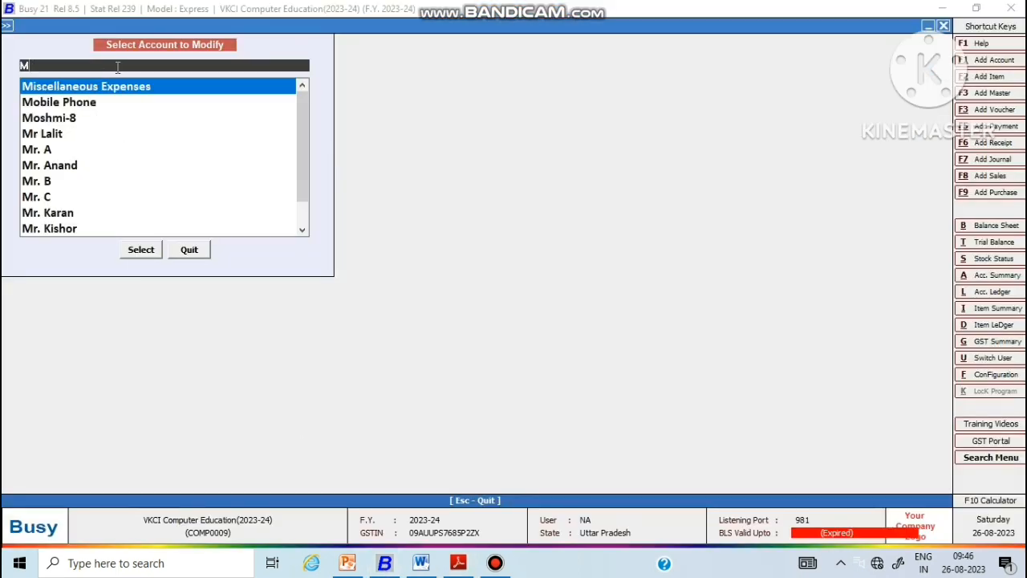
type("car")
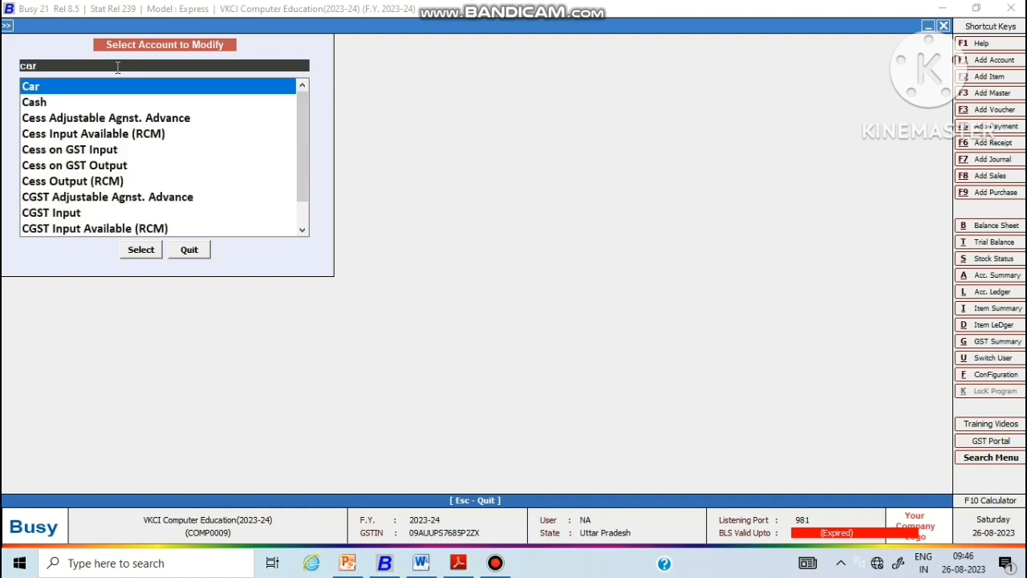
key("Return")
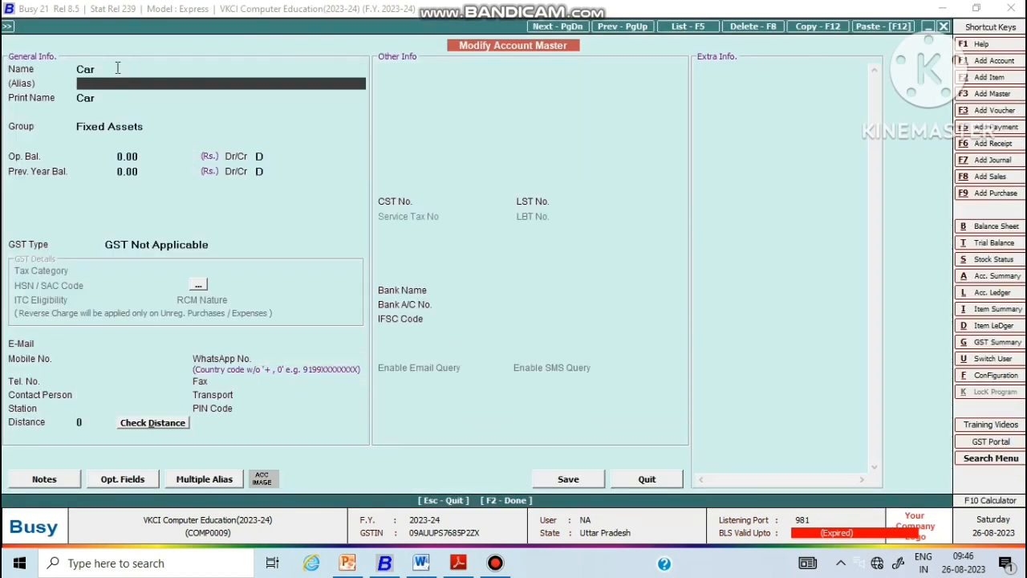
- Enter a 7,00,000 debit opening balance for the Car account
key("Return")
key("Return")
key("Return")
key("Return")
key("Return")
key("Return")
key("Return")
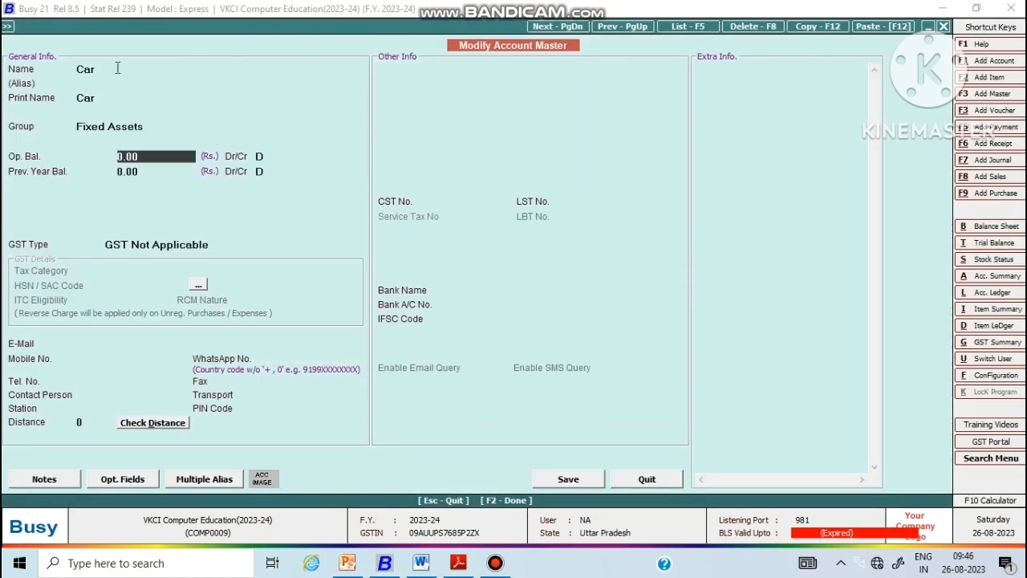
type("7000")
key("Return")
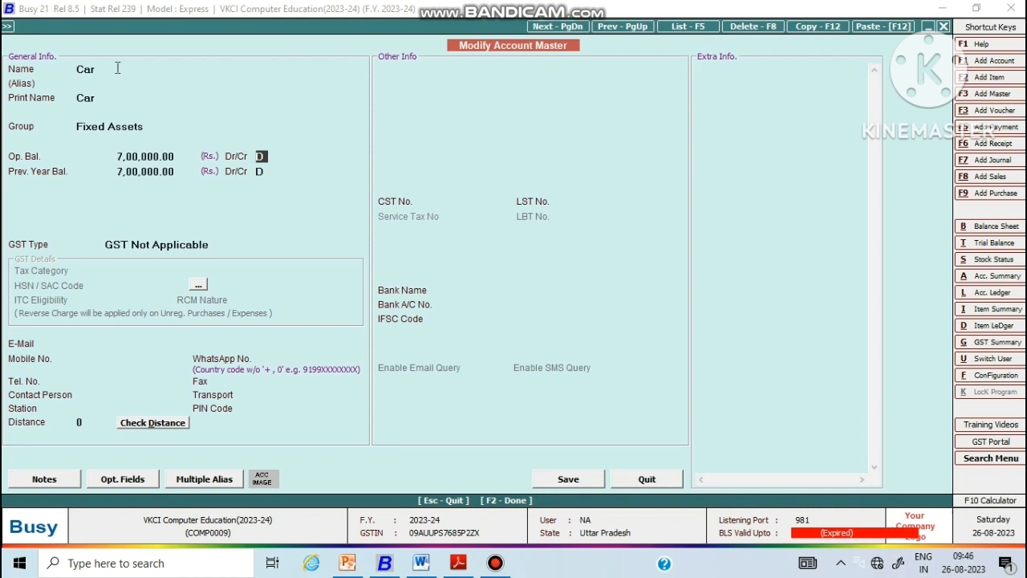
key("Return")
key("Return")
key("Return")
key("Return")
key("Return")
key("Return")
key("Return")
key("Return")
key("Return")
key("Return")
key("Return")
key("Return")
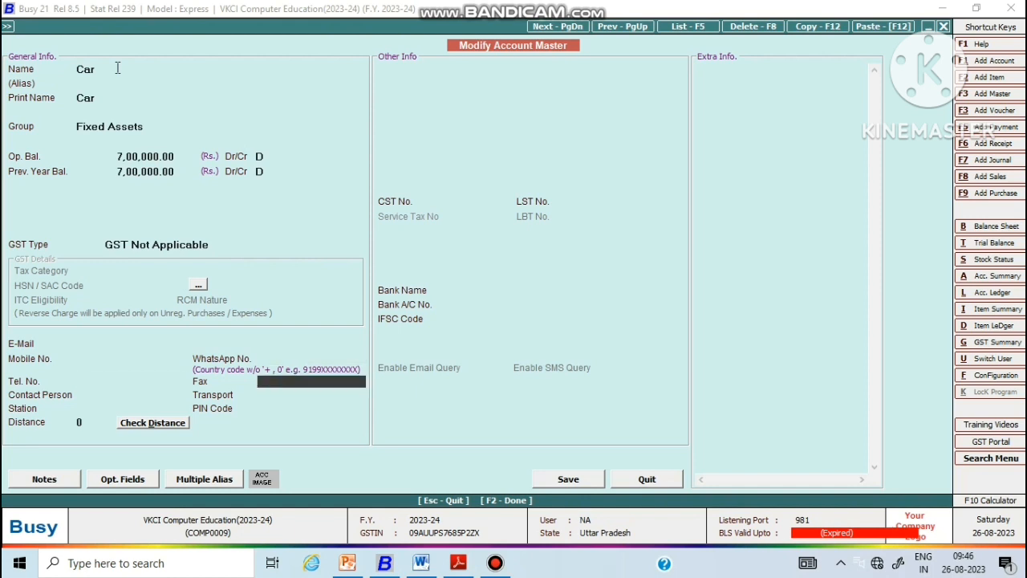
key("Return")
key("Return")
key("Return")
key("Return")
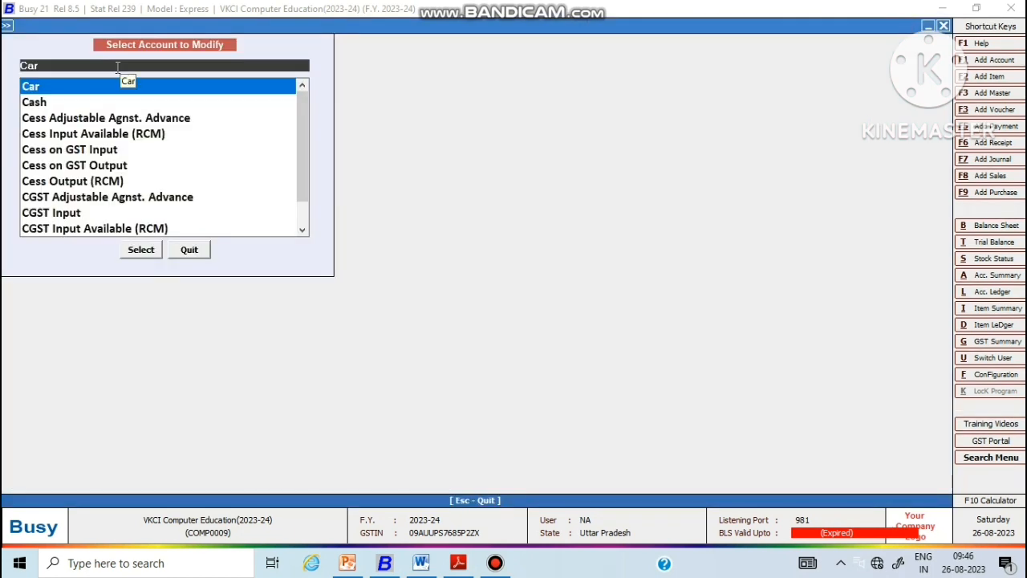
- Check the balance sheet figure, then search 'com' and select the Computer And Printer account
left_click(463, 565)
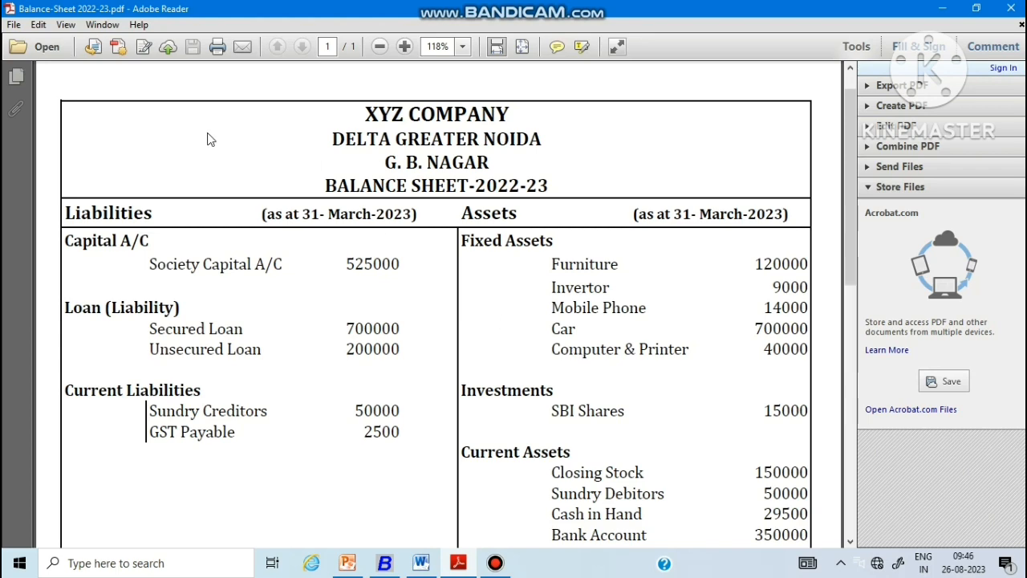
left_click(385, 563)
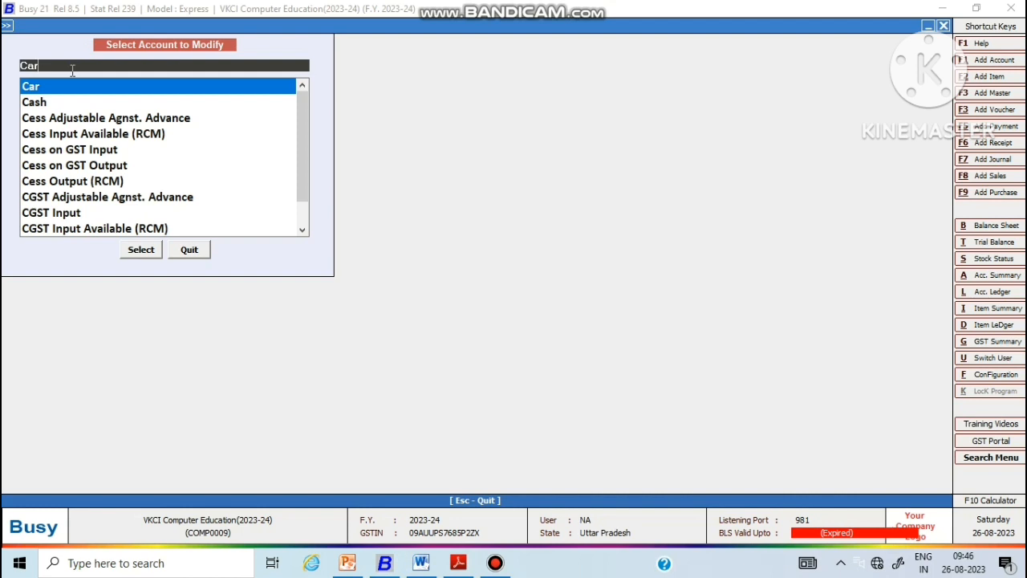
key("BackSpace")
key("BackSpace")
key("BackSpace")
type("com")
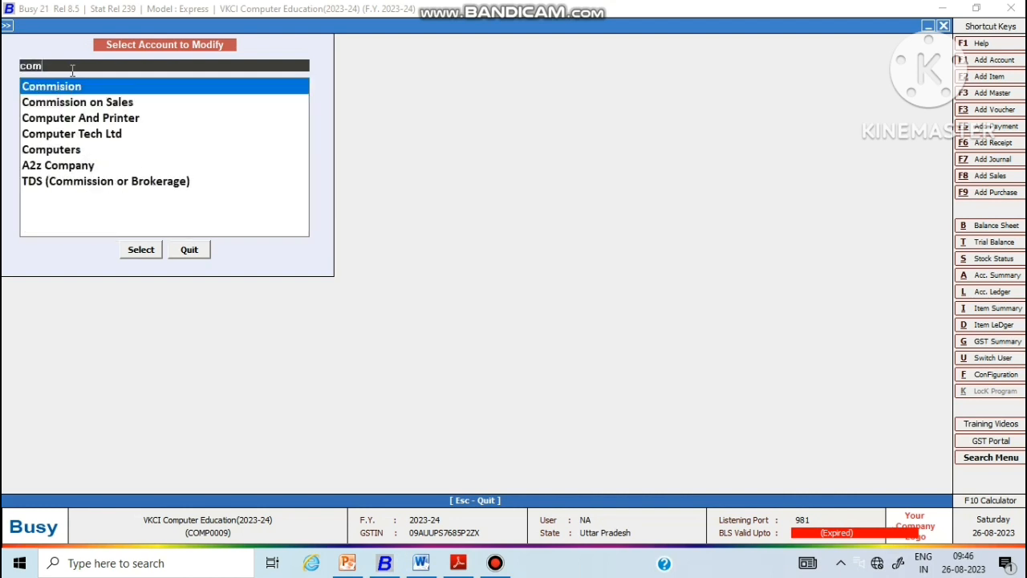
key("Down")
key("Down")
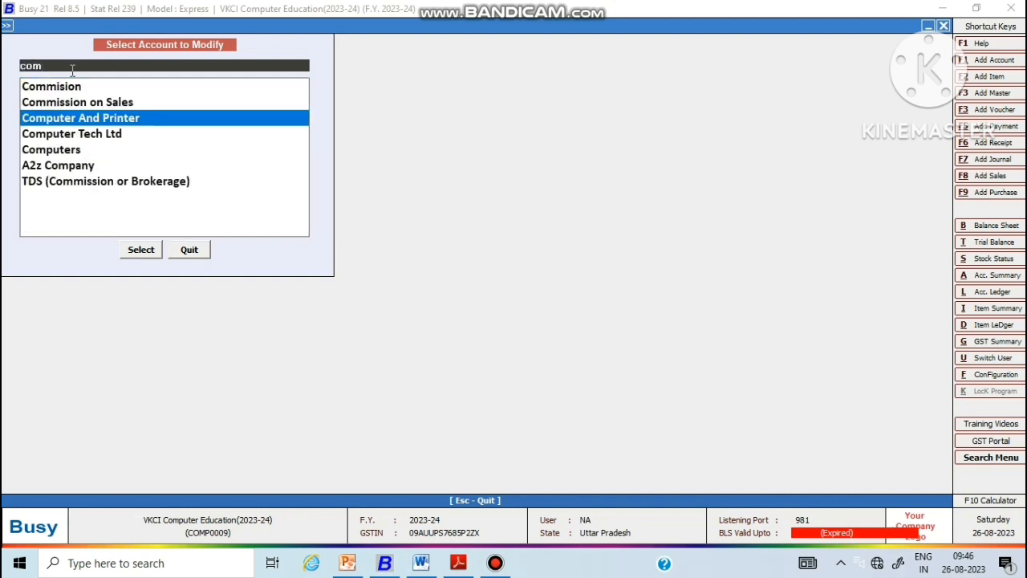
key("Return")
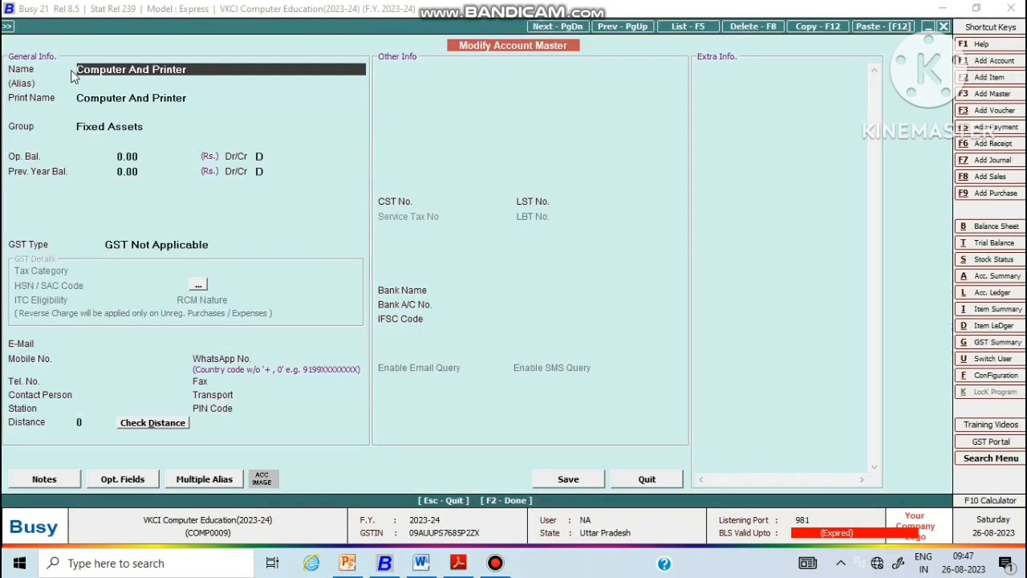
- Enter 40,000 as the Computer And Printer opening balance, skipping the depreciation rates
key("Return")
key("Return")
key("Return")
key("Return")
key("Return")
key("Return")
key("Return")
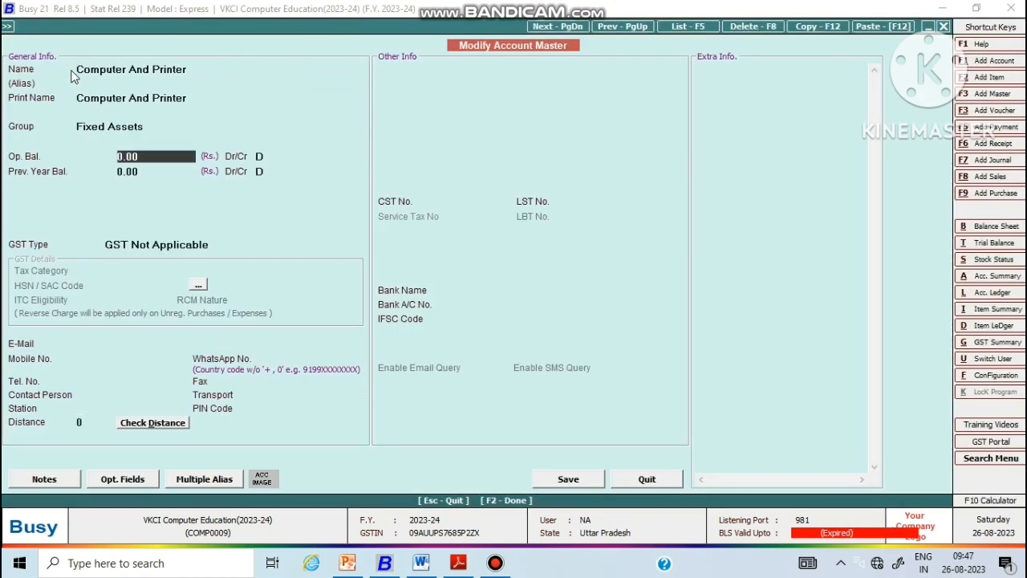
type("40000")
key("Return")
key("Return")
key("Return")
key("Return")
key("Return")
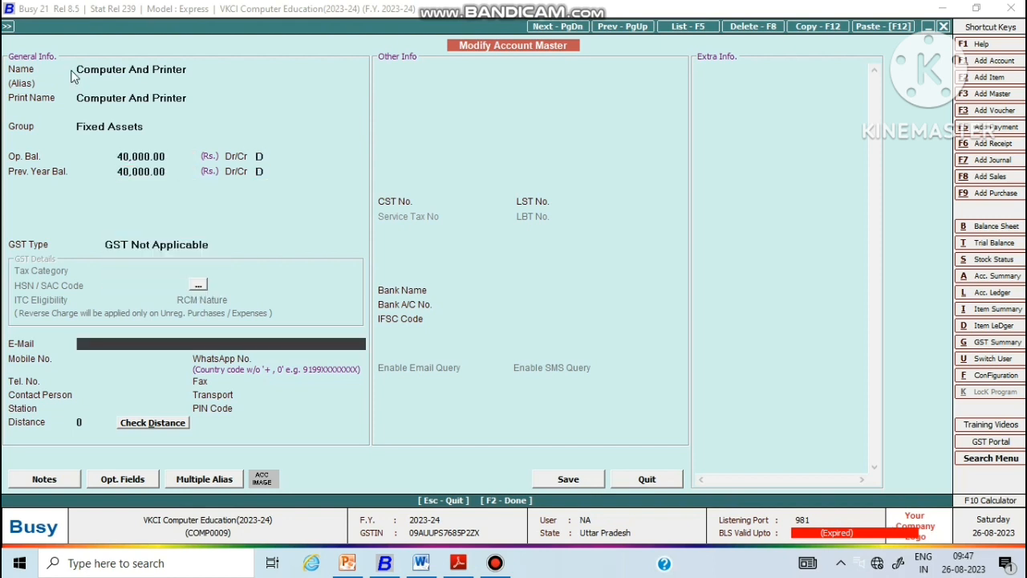
key("Return")
key("Return")
key("Return")
key("Return")
key("Return")
key("Return")
key("Return")
key("Return")
key("Return")
key("Return")
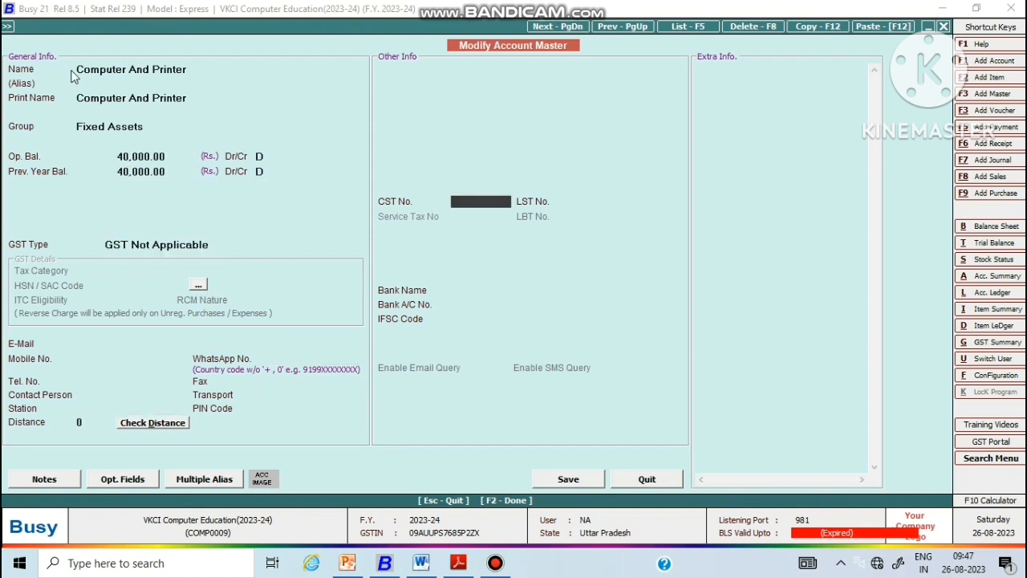
key("Return")
key("Return")
key("Return")
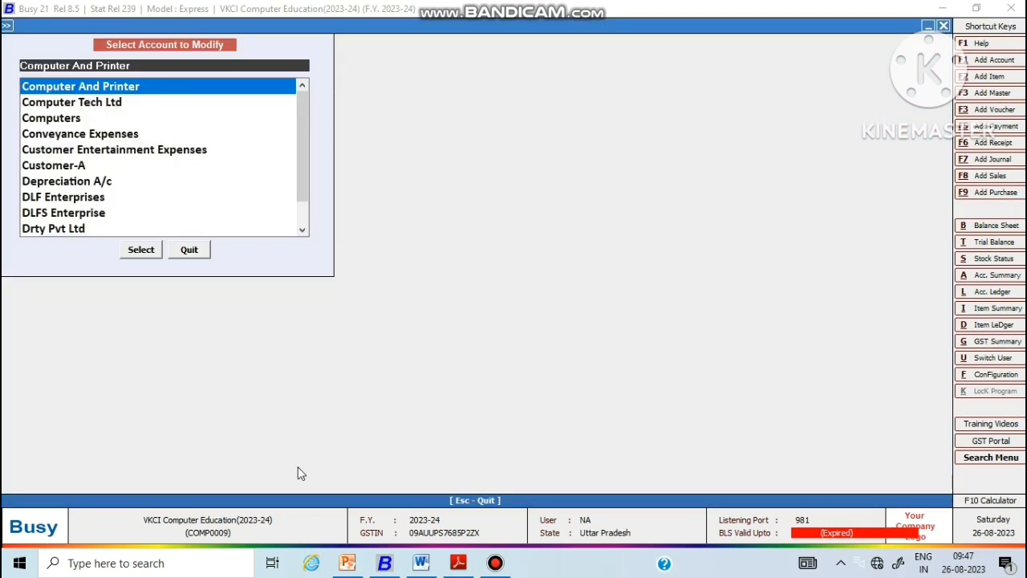
left_click(461, 565)
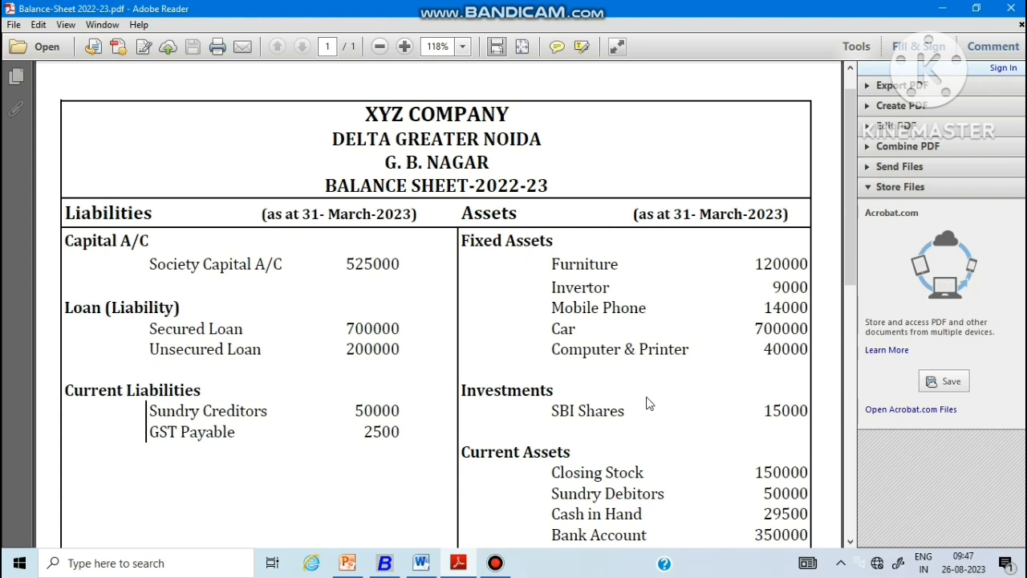
scroll(648, 404, "down", 2)
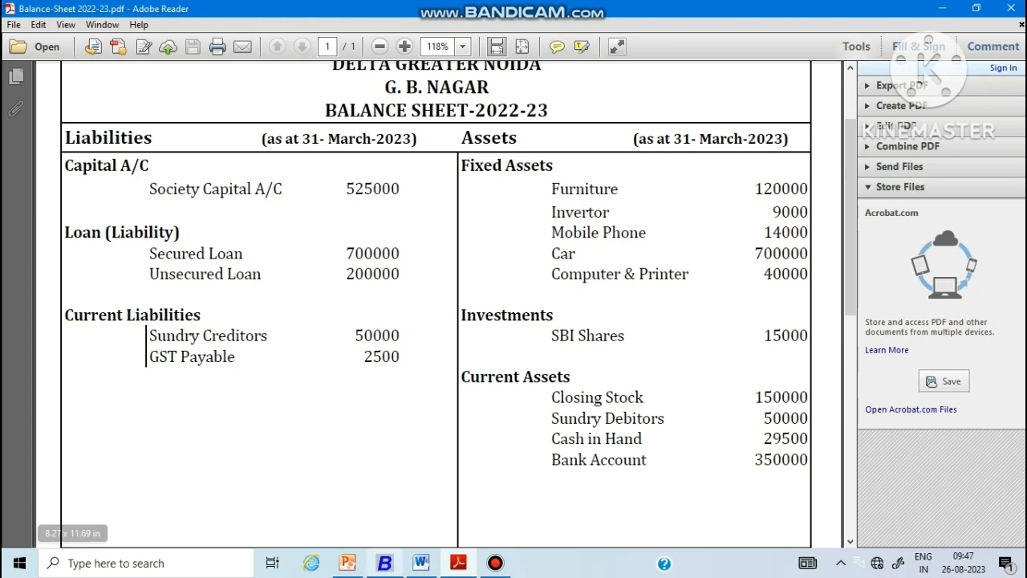
left_click(385, 564)
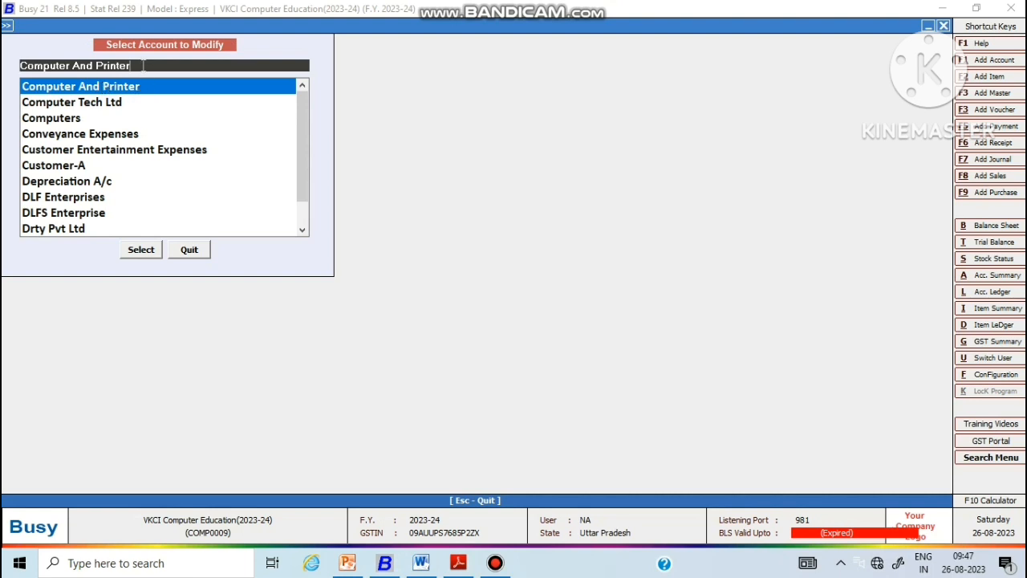
- Search 'sbi' and open the SBI Share account for editing
key("BackSpace")
key("BackSpace")
key("BackSpace")
key("BackSpace")
key("BackSpace")
key("BackSpace")
key("BackSpace")
key("BackSpace")
key("BackSpace")
key("BackSpace")
key("BackSpace")
key("BackSpace")
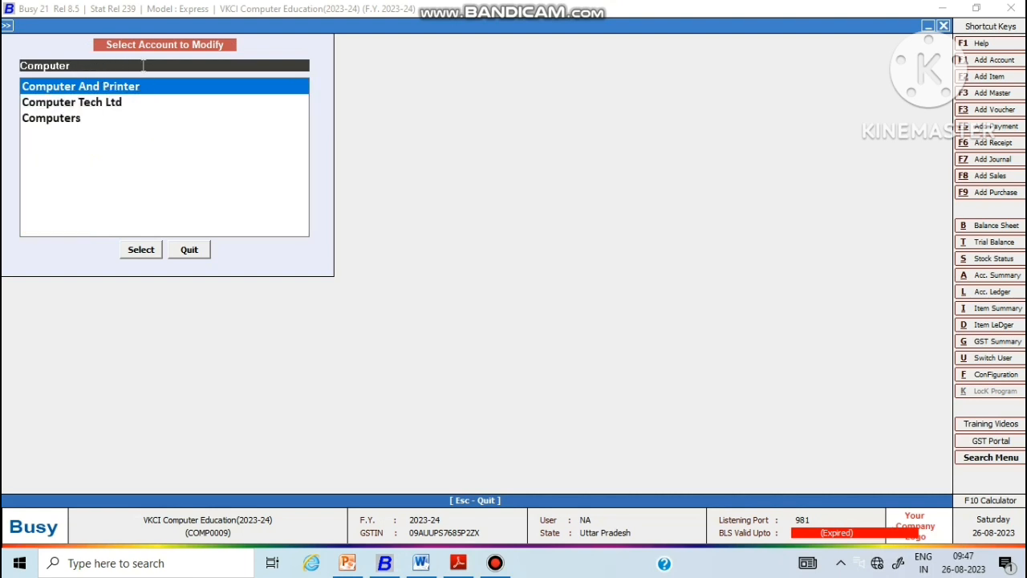
key("BackSpace")
key("BackSpace")
key("BackSpace")
key("BackSpace")
key("BackSpace")
key("BackSpace")
key("BackSpace")
key("BackSpace")
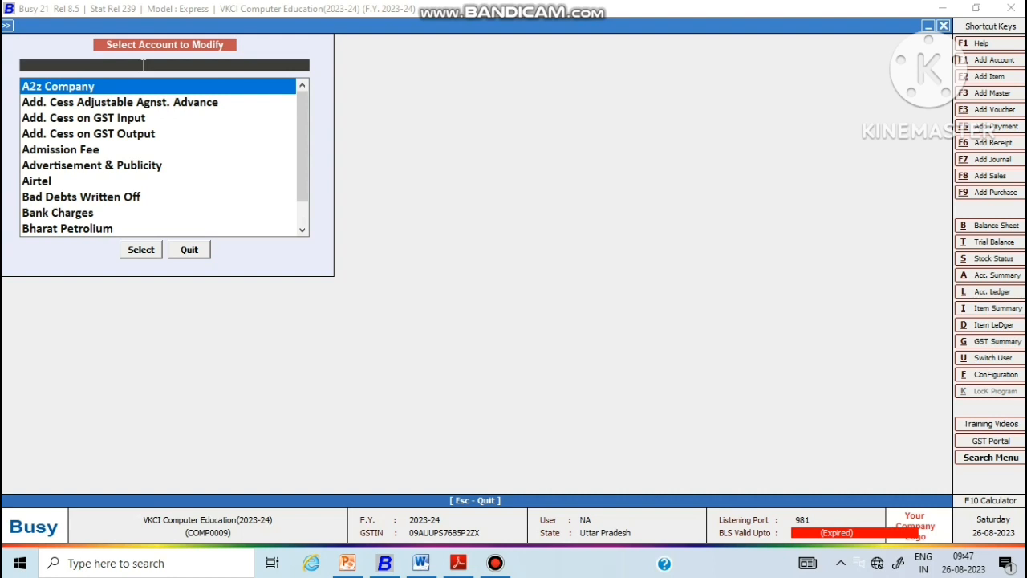
type("sbi")
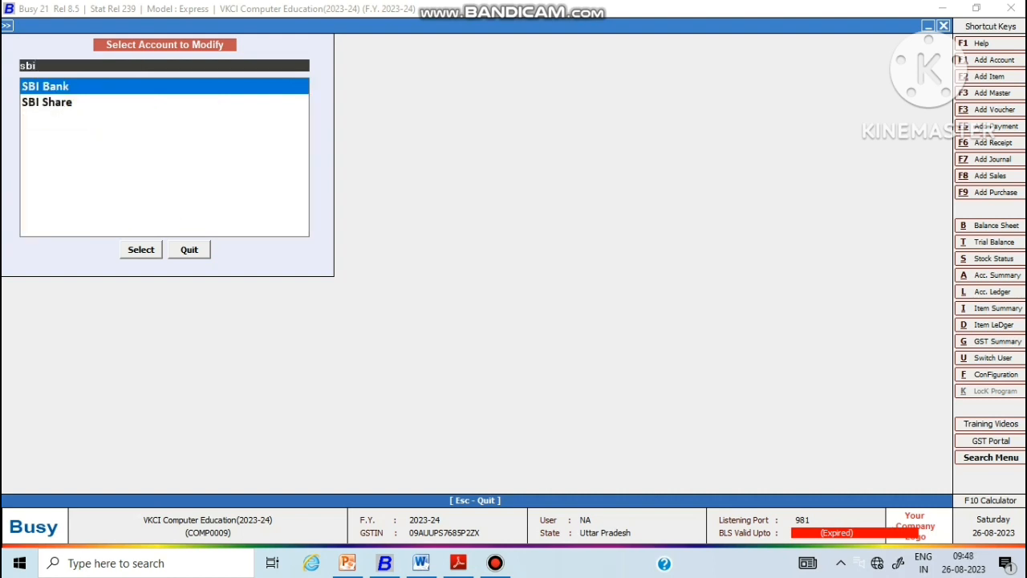
key("Down")
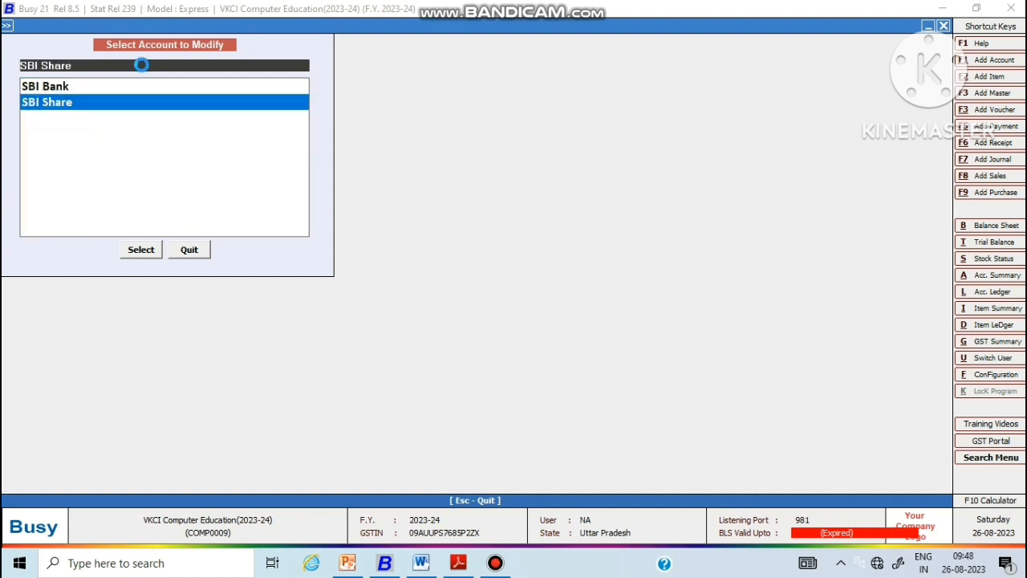
key("Return")
key("Return")
key("Return")
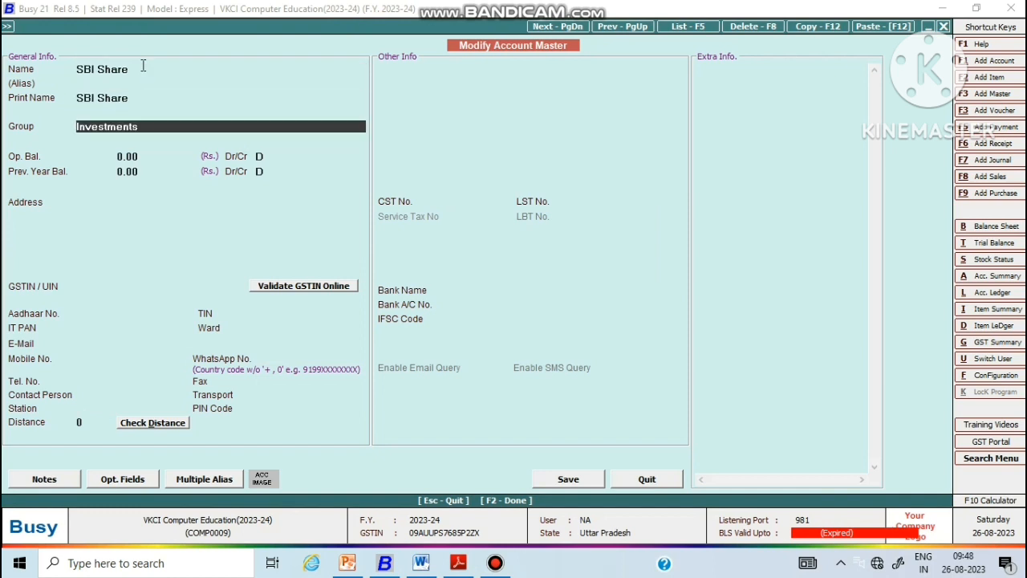
key("Return")
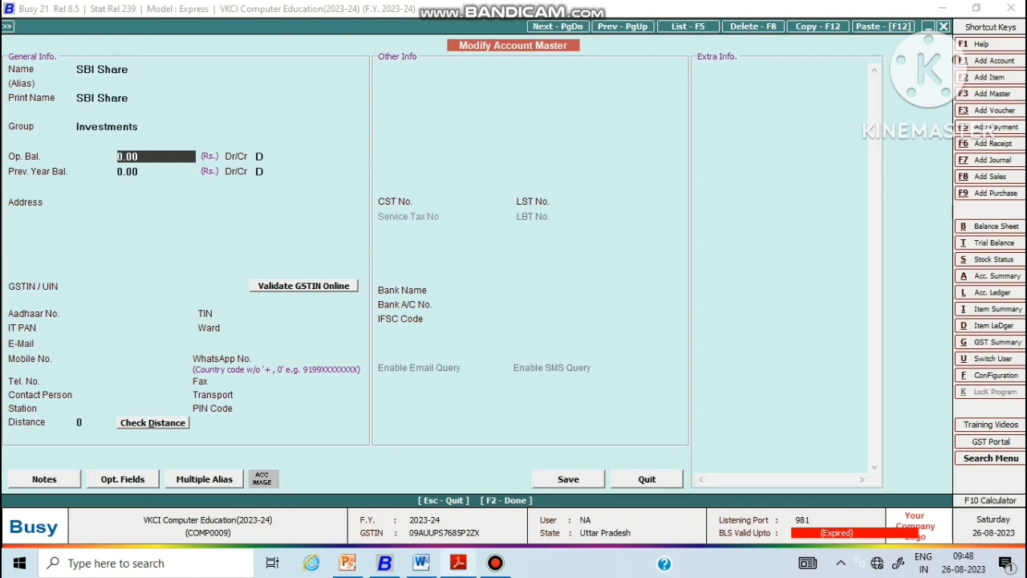
- Confirm the SBI Shares figure on the balance sheet, enter a 15,000 debit opening balance, and save
left_click(464, 563)
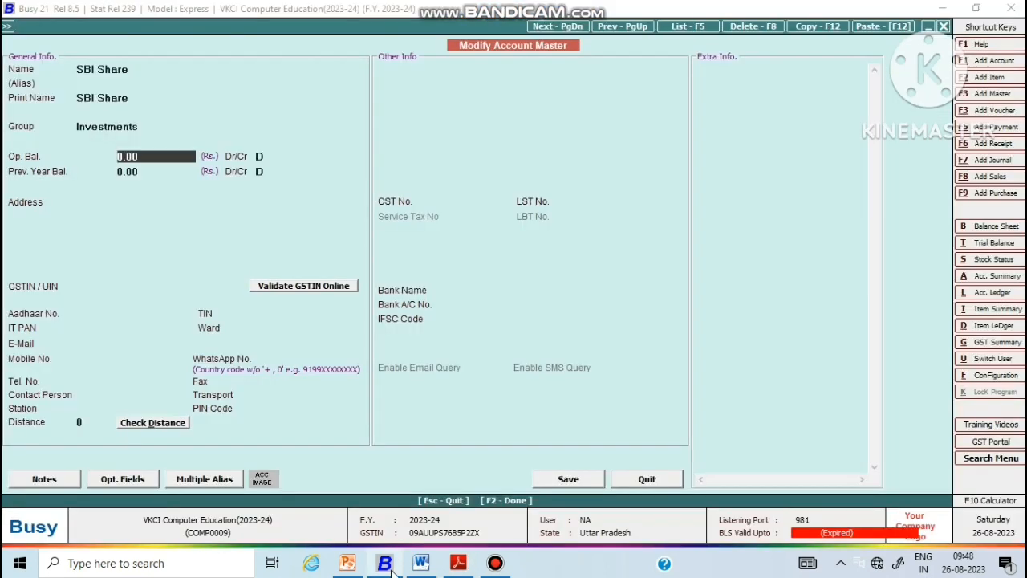
left_click(384, 564)
type("15,000.0")
key("BackSpace")
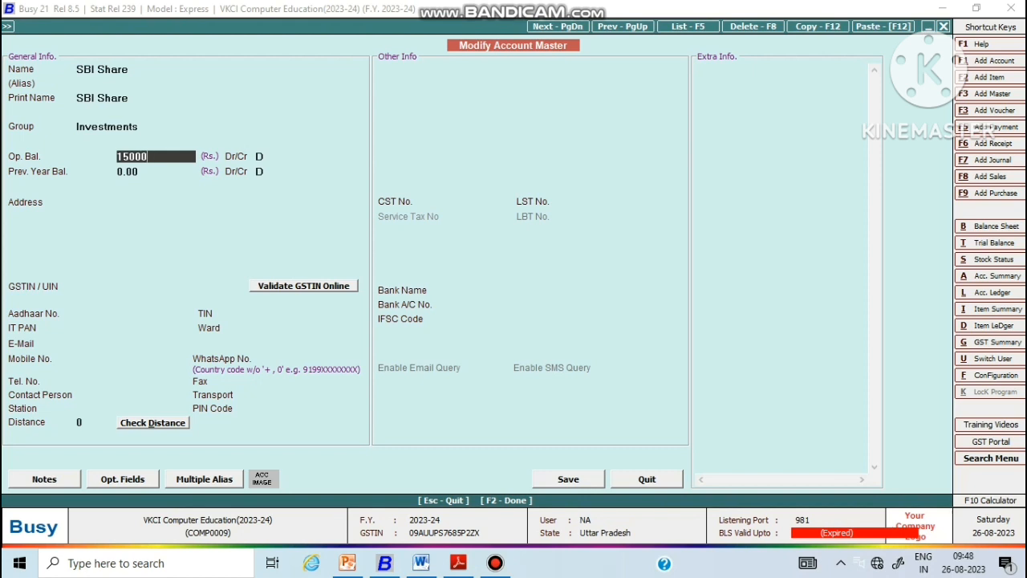
key("Return")
key("Return")
key("Return")
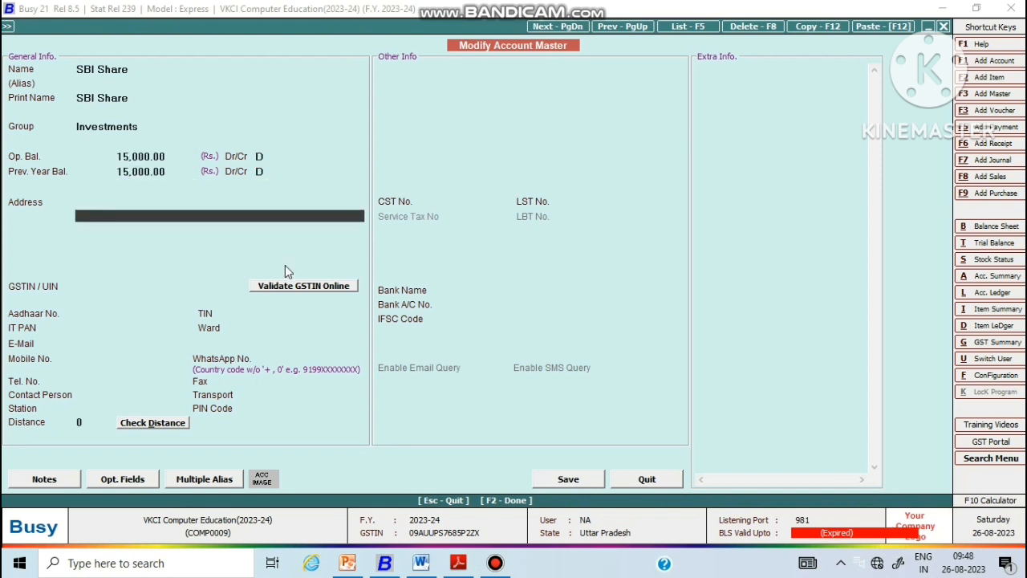
key("Return")
key("Return")
key("Return")
key("Return")
key("Return")
key("Return")
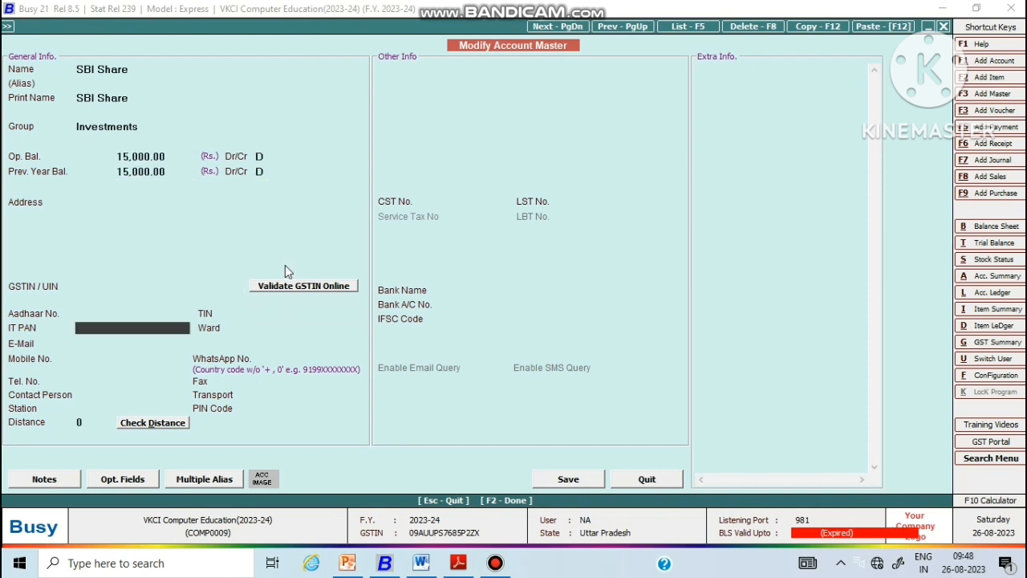
key("Return")
key("Return")
key("Return")
key("Return")
key("Return")
key("Return")
key("Return")
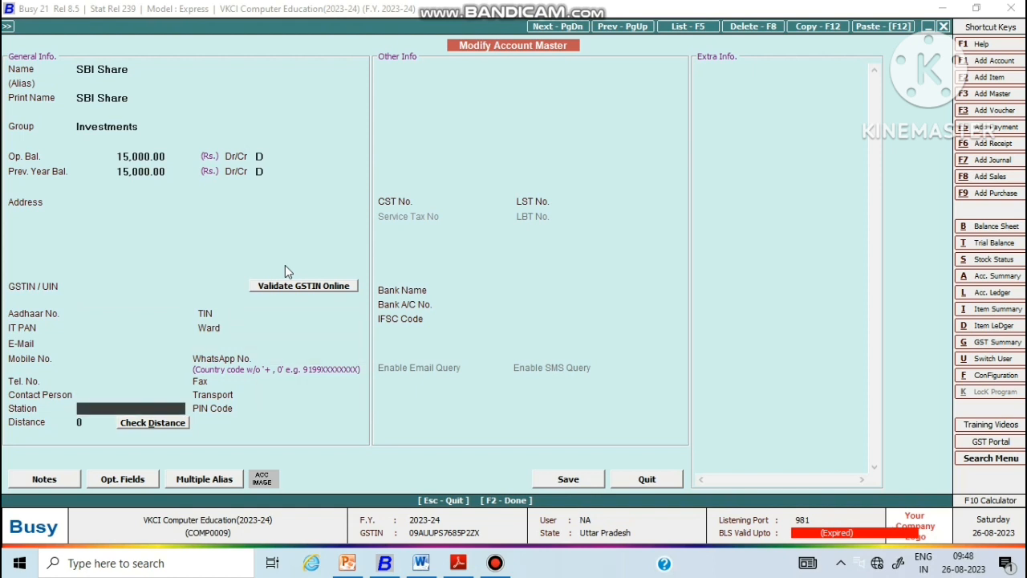
key("Return")
key("Return")
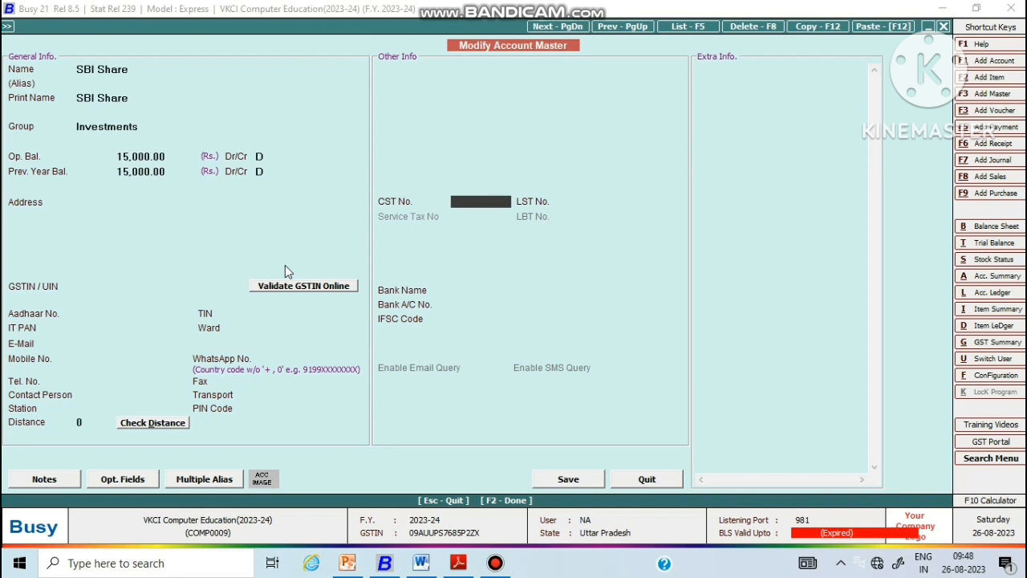
key("Return")
key("Return")
key("Return")
key("Return")
key("Return")
key("Return")
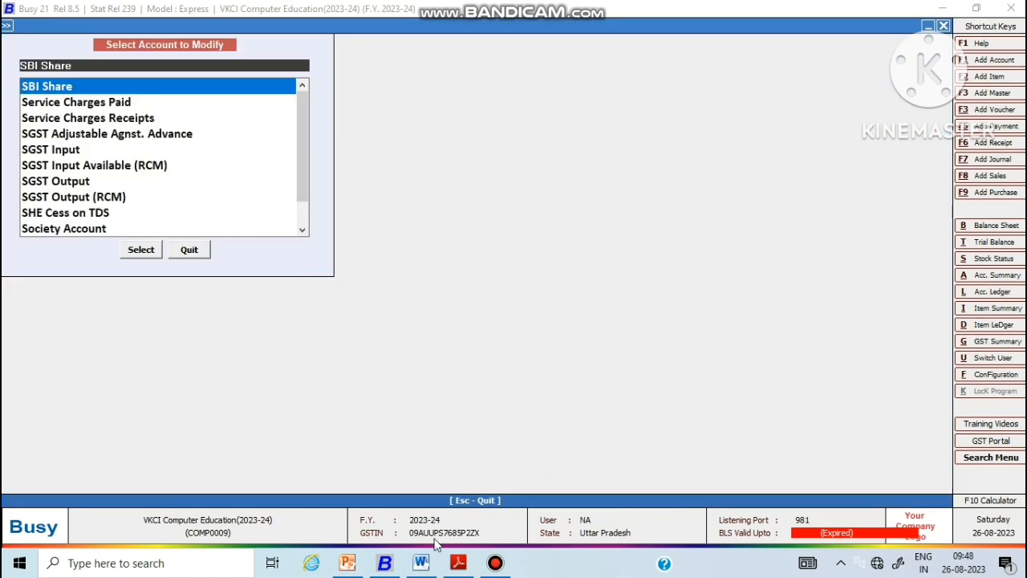
- Check the balance sheet, then search 'sto' and open the Stock account
left_click(461, 566)
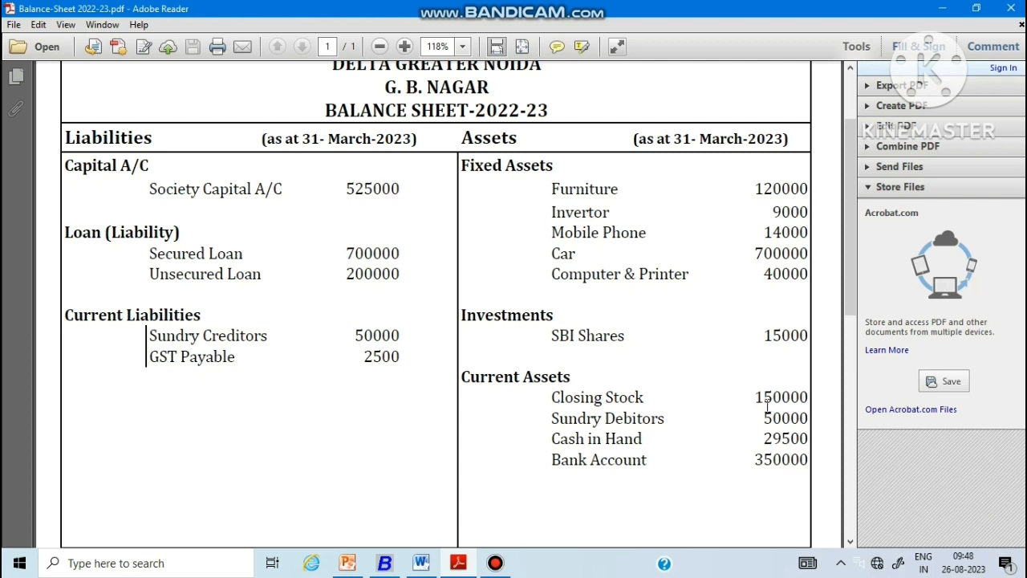
left_click(384, 562)
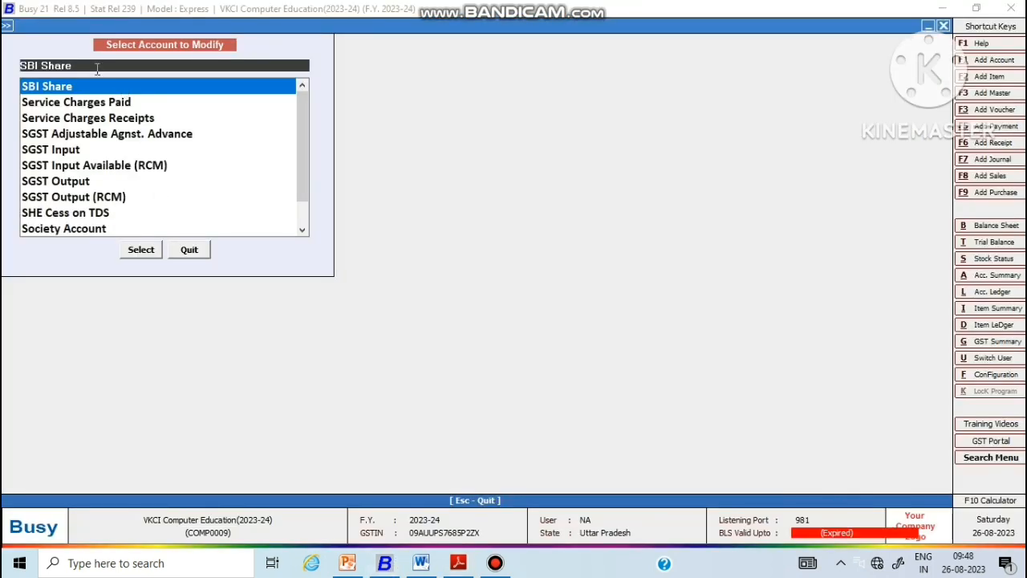
key("BackSpace")
key("BackSpace")
key("BackSpace")
key("BackSpace")
key("BackSpace")
key("BackSpace")
key("BackSpace")
key("BackSpace")
key("BackSpace")
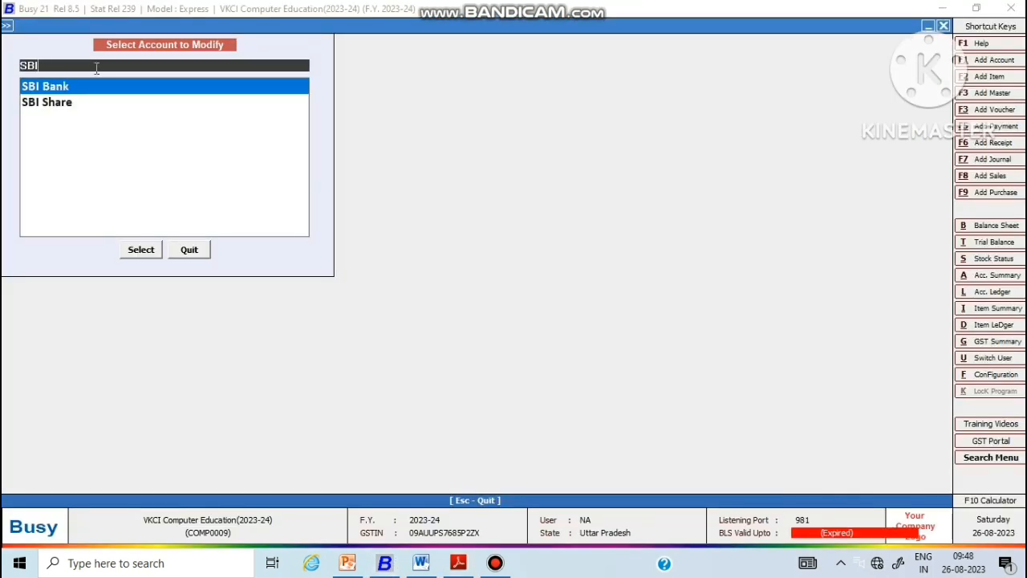
type("sto")
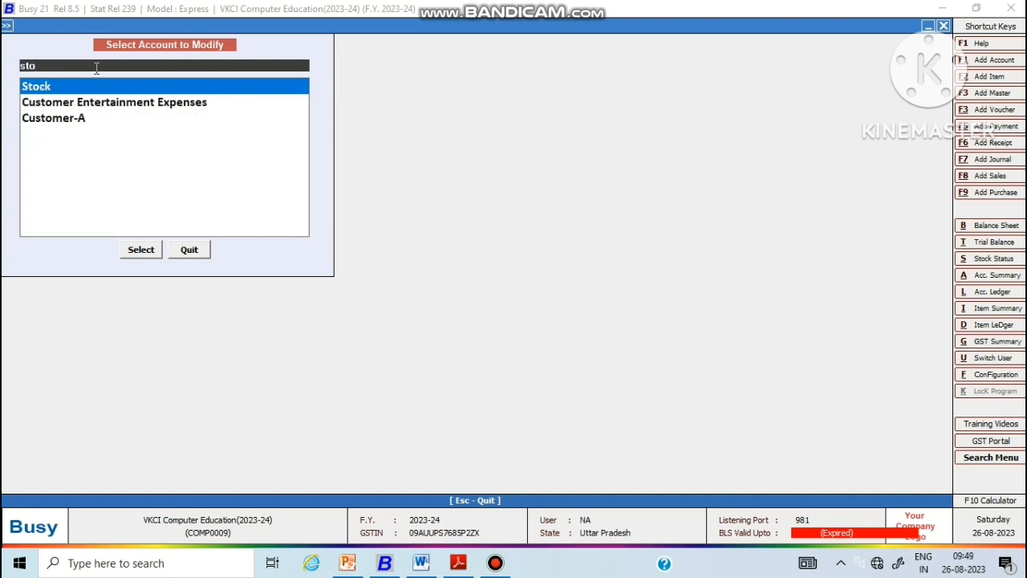
left_click(95, 68)
key("Return")
key("Return")
key("Return")
key("Return")
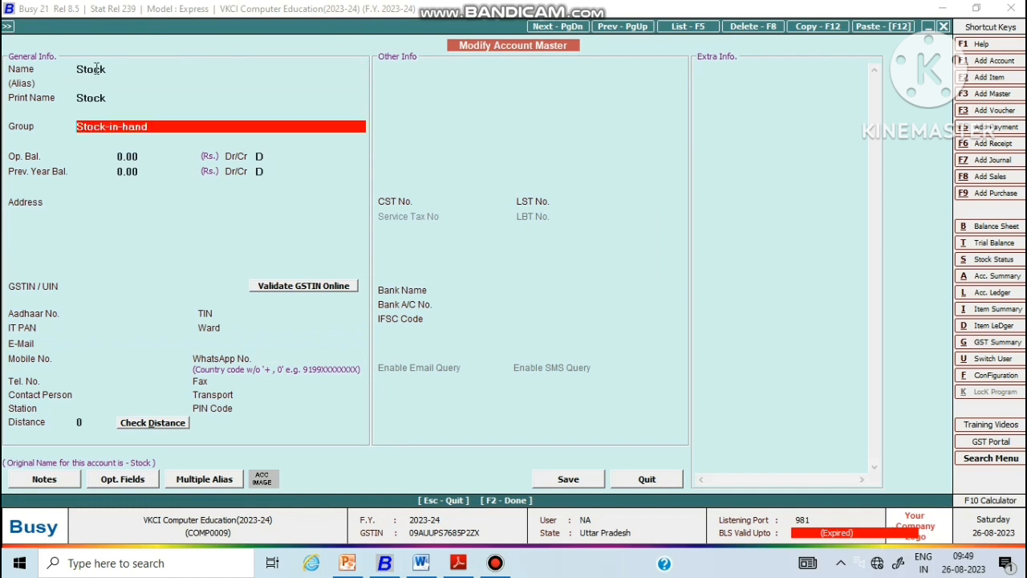
- Enter 1,50,000 as Stock's opening balance, matching the balance sheet's Closing Stock figure
key("Return")
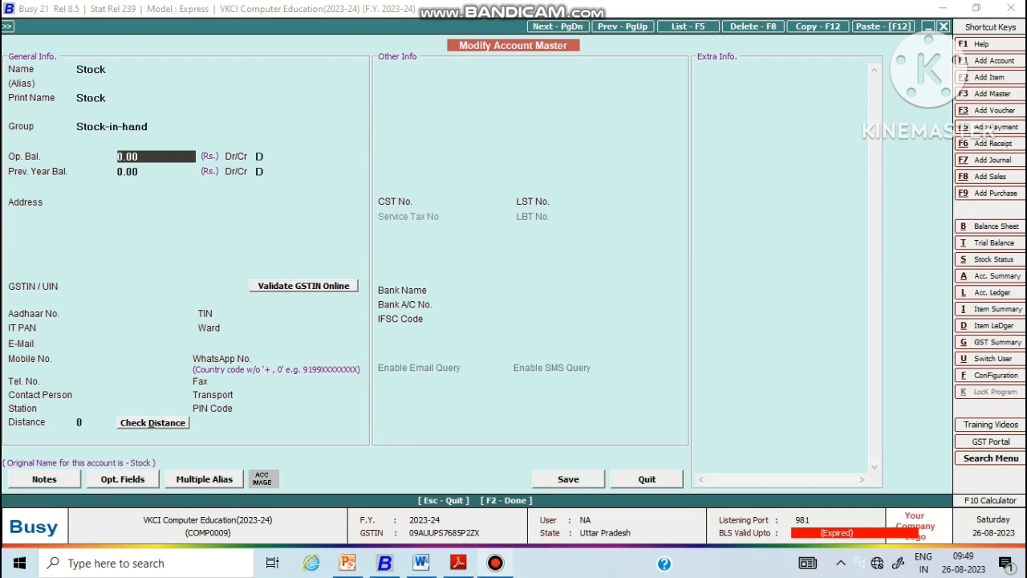
left_click(459, 563)
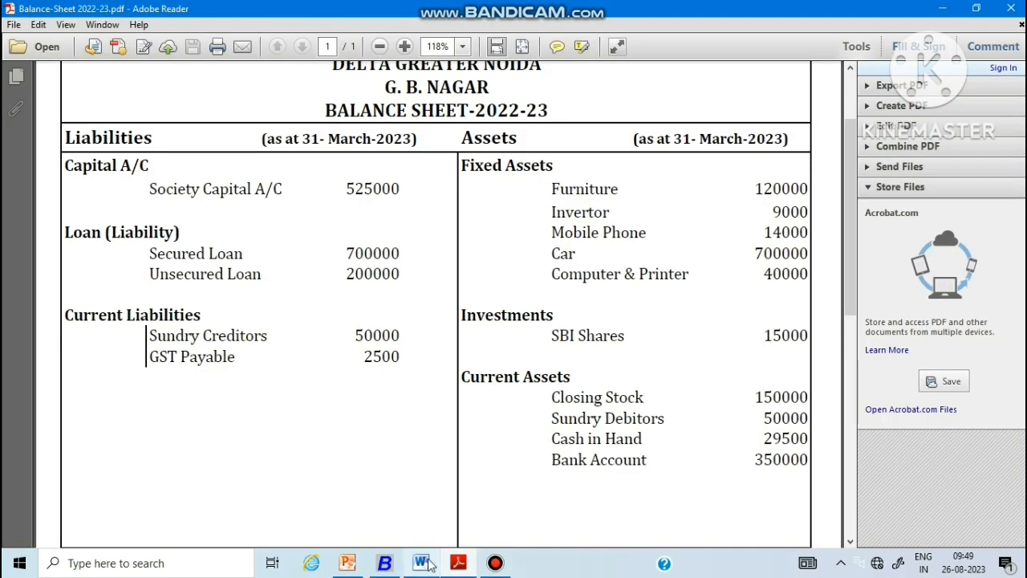
left_click(385, 562)
type("1")
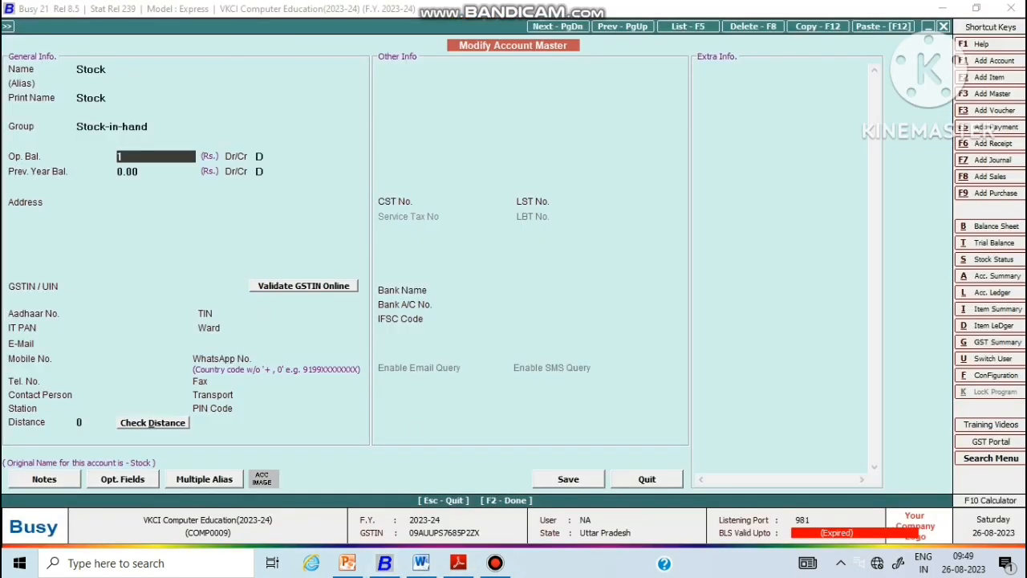
type(",50,000")
key("Return")
key("Return")
key("Return")
key("Return")
key("Return")
key("Return")
key("Return")
key("Return")
key("Return")
key("Return")
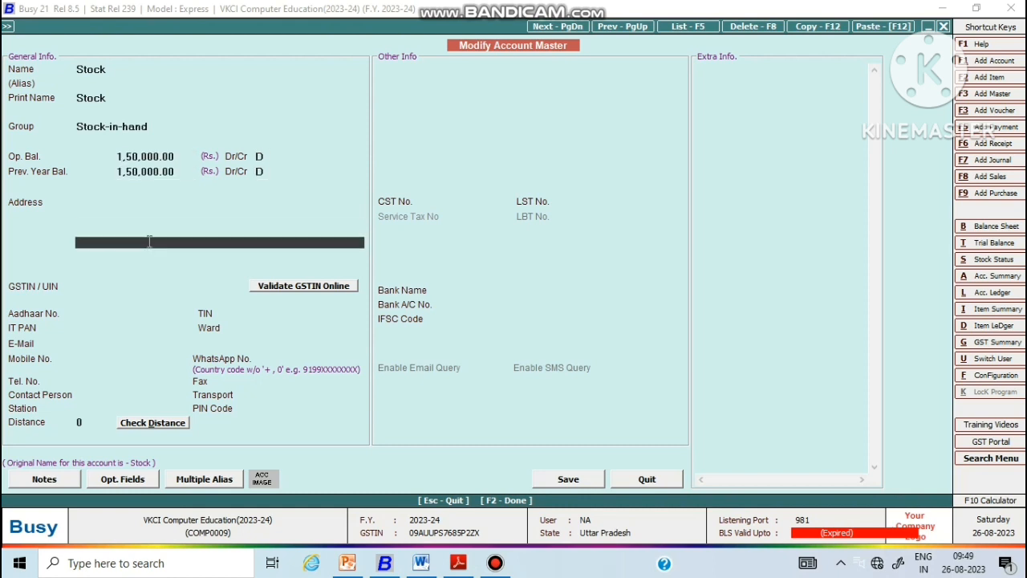
key("Return")
key("Return")
key("Return")
key("Return")
key("Return")
key("Return")
key("Return")
key("Return")
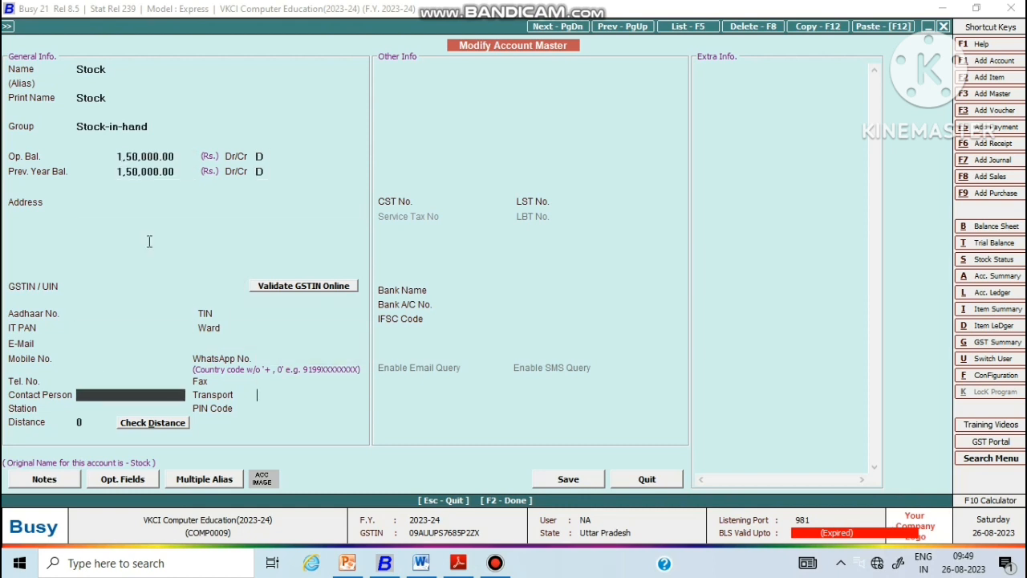
key("Return")
key("Return")
key("Return")
key("Return")
key("Return")
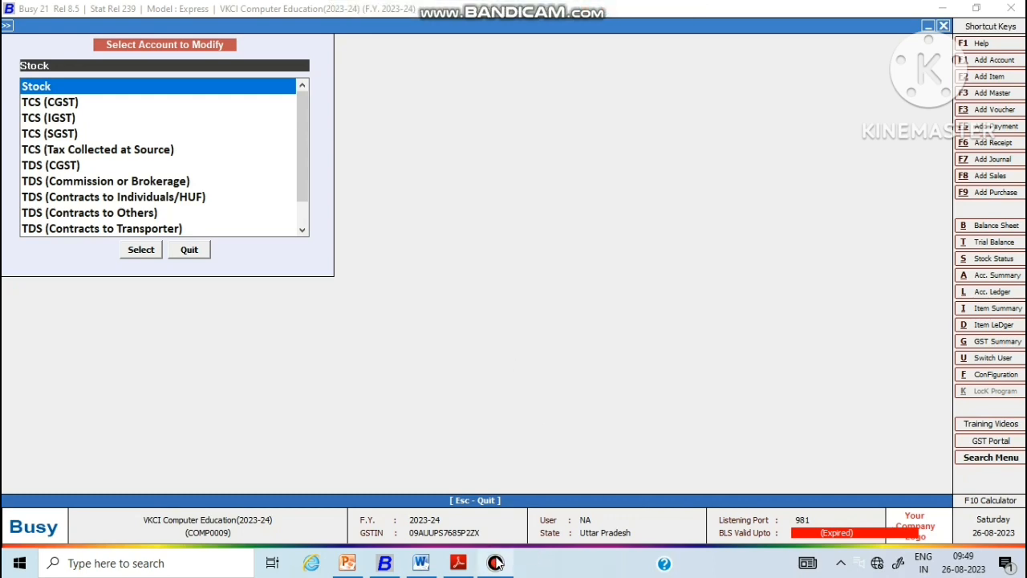
- Review the balance sheet PDF, then bring up the Word document of CA-supplied details and scroll it
left_click(458, 562)
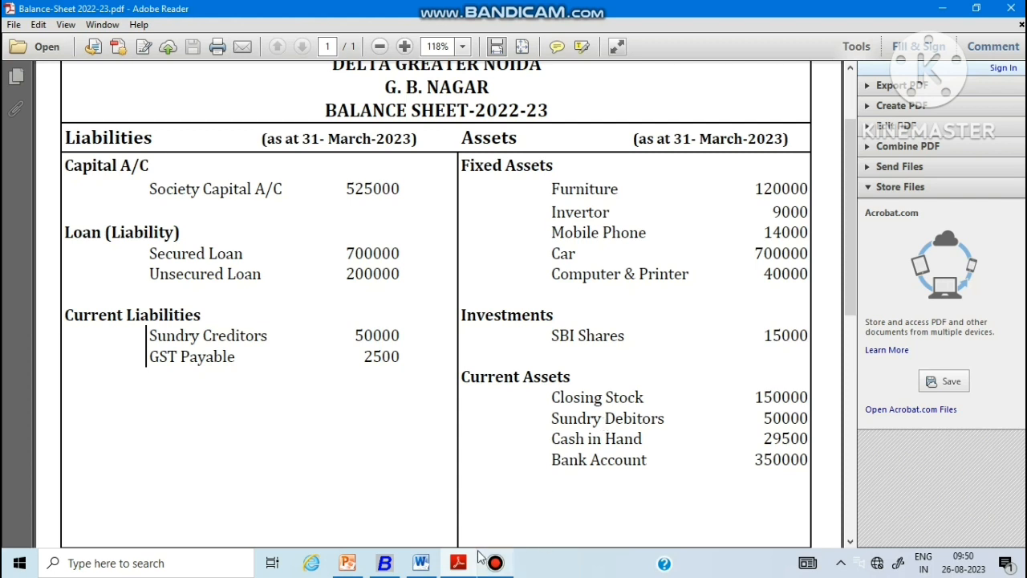
mouse_move(426, 566)
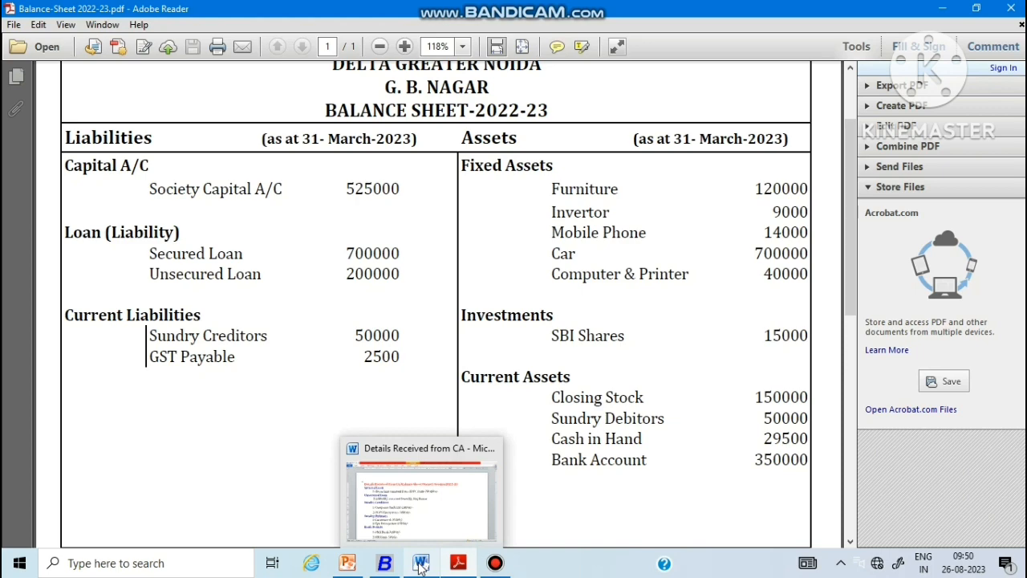
left_click(418, 493)
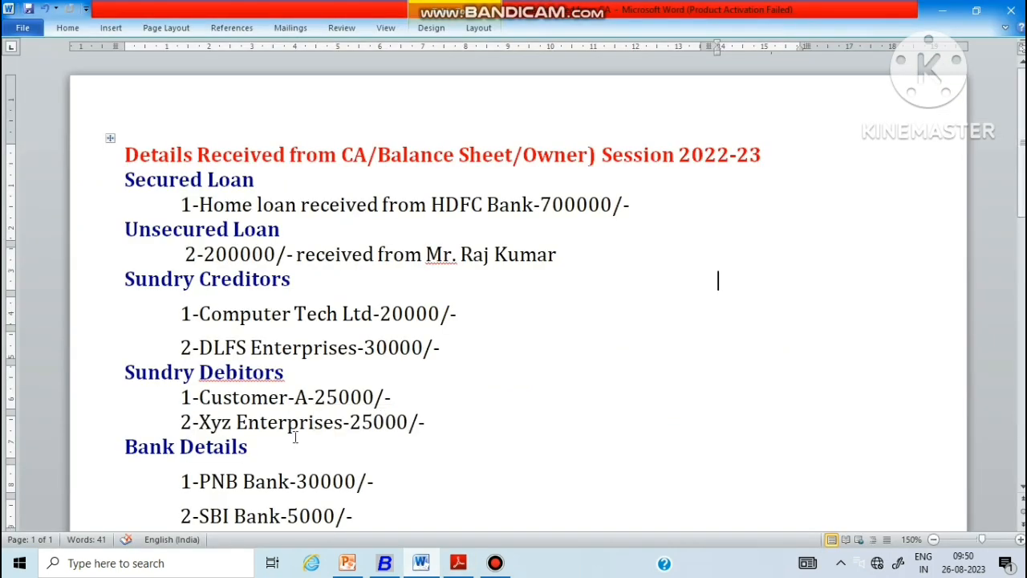
scroll(295, 436, "down", 3)
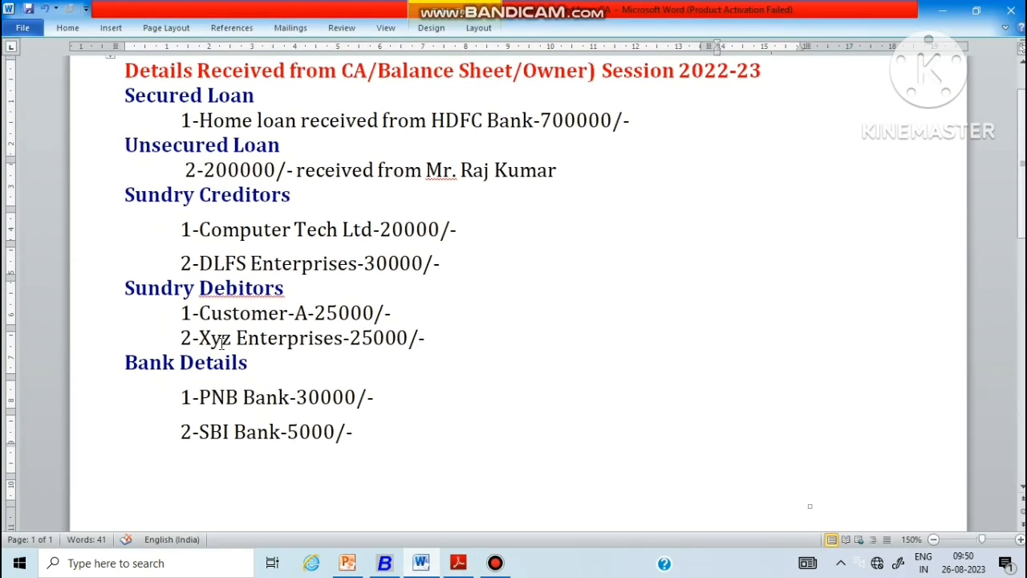
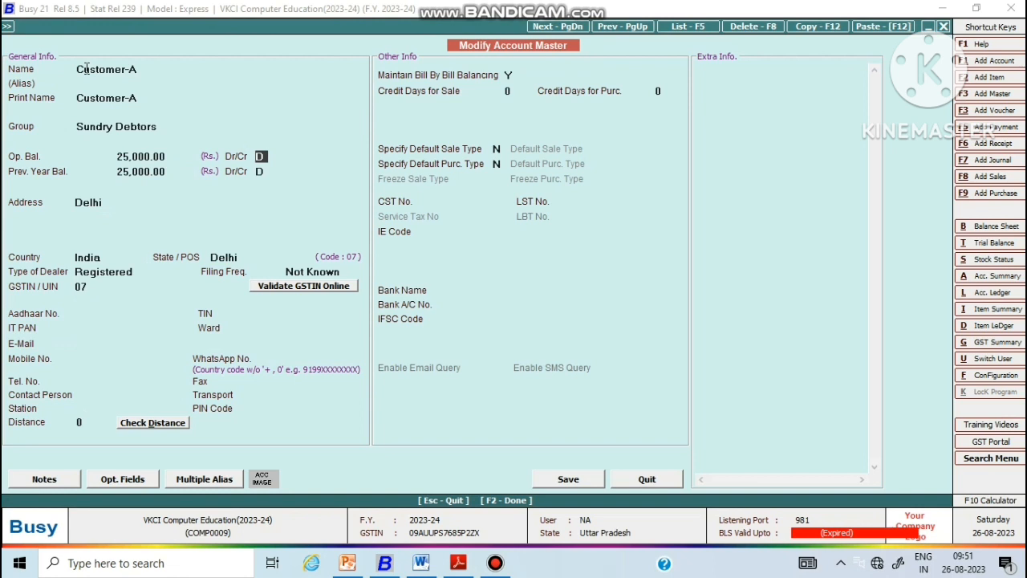
- Enter bill reference 0149 dated 01-04-2023 for Customer-A's 25,000 debit opening balance
key("Return")
key("Return")
key("Return")
key("Return")
key("Return")
key("Return")
key("Return")
key("Return")
key("Return")
key("Return")
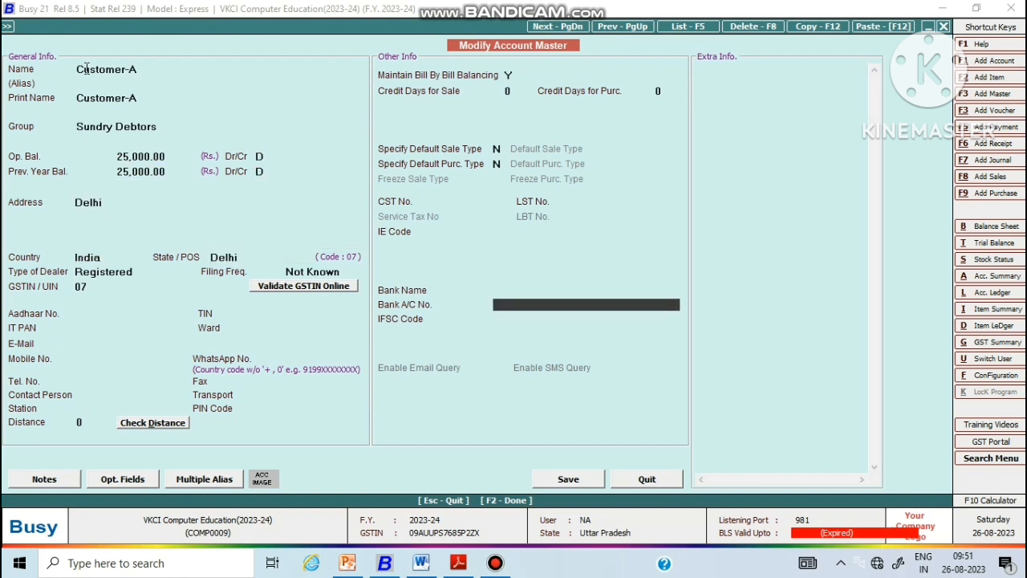
key("Return")
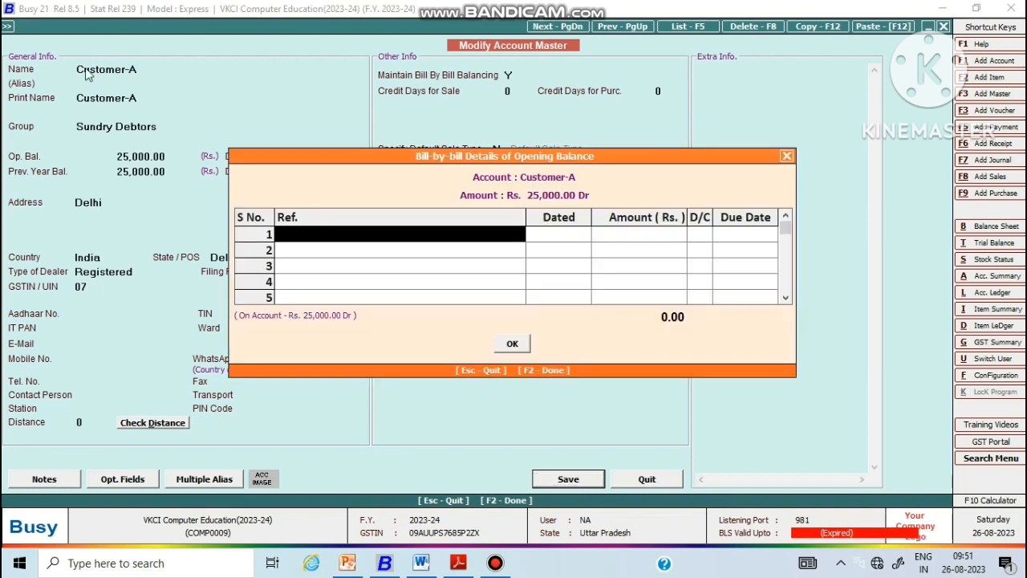
type("0149")
key("Return")
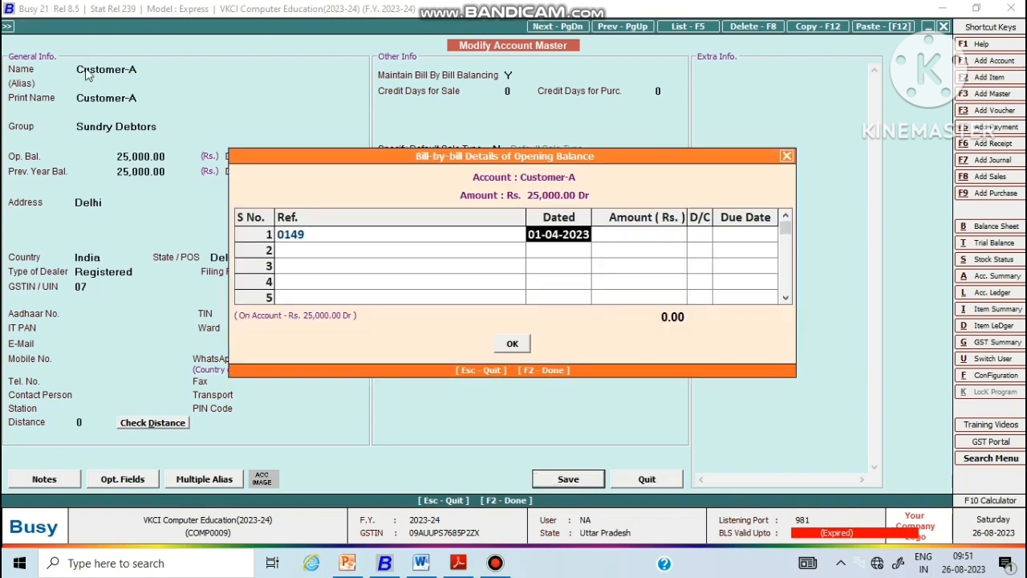
key("Return")
key("Return")
key("Return")
key("Return")
key("Return")
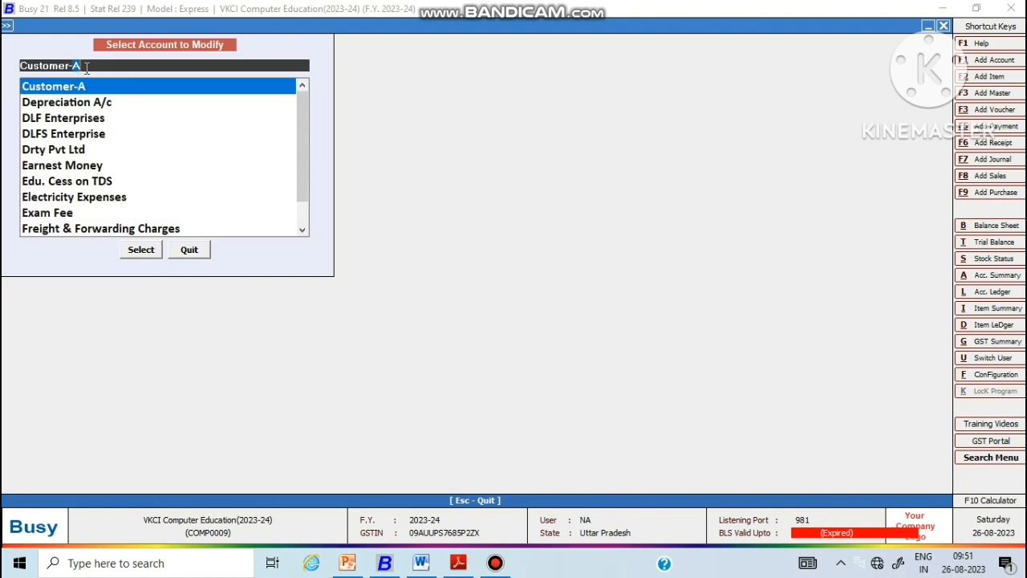
- Clear the account search, then review the balance sheet PDF and the CA details document
key("BackSpace")
key("BackSpace")
key("BackSpace")
key("BackSpace")
key("BackSpace")
key("BackSpace")
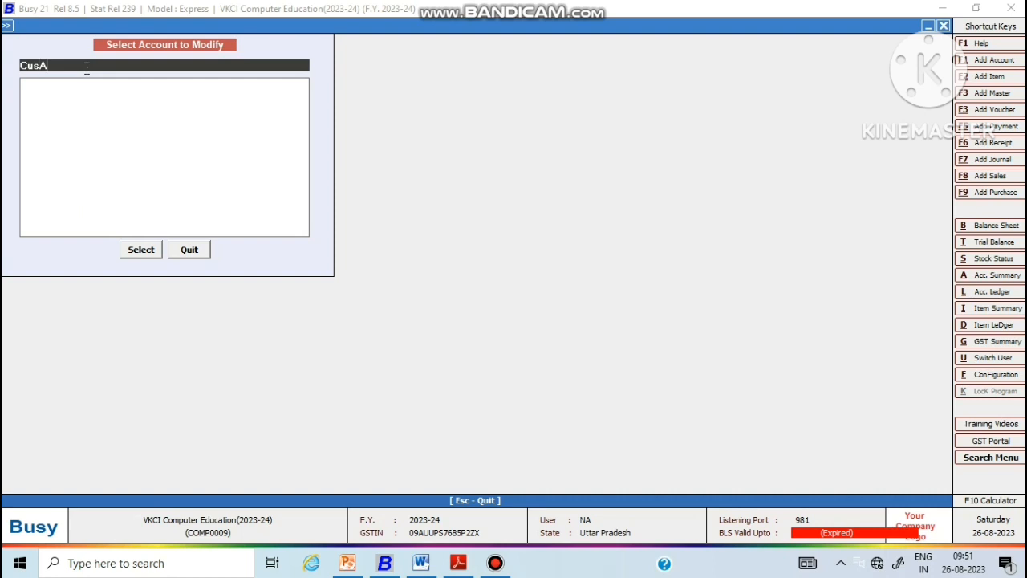
key("BackSpace")
key("BackSpace")
key("BackSpace")
key("BackSpace")
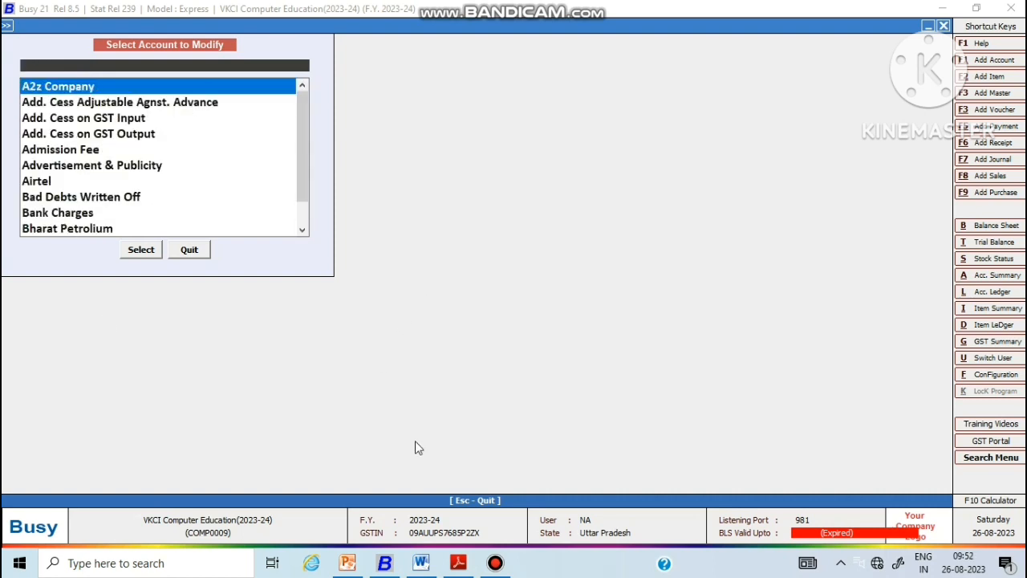
left_click(459, 566)
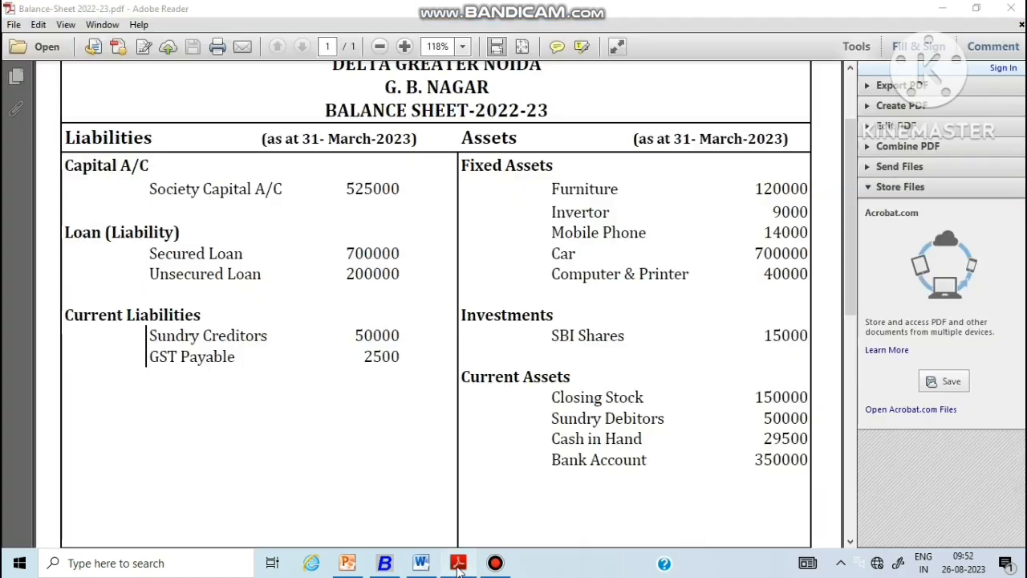
left_click(428, 566)
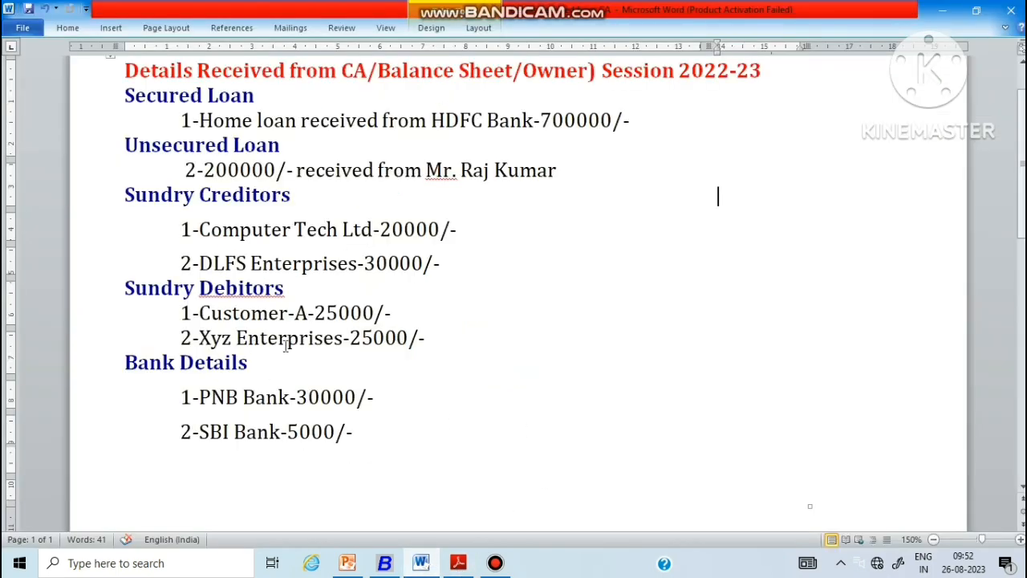
mouse_move(406, 568)
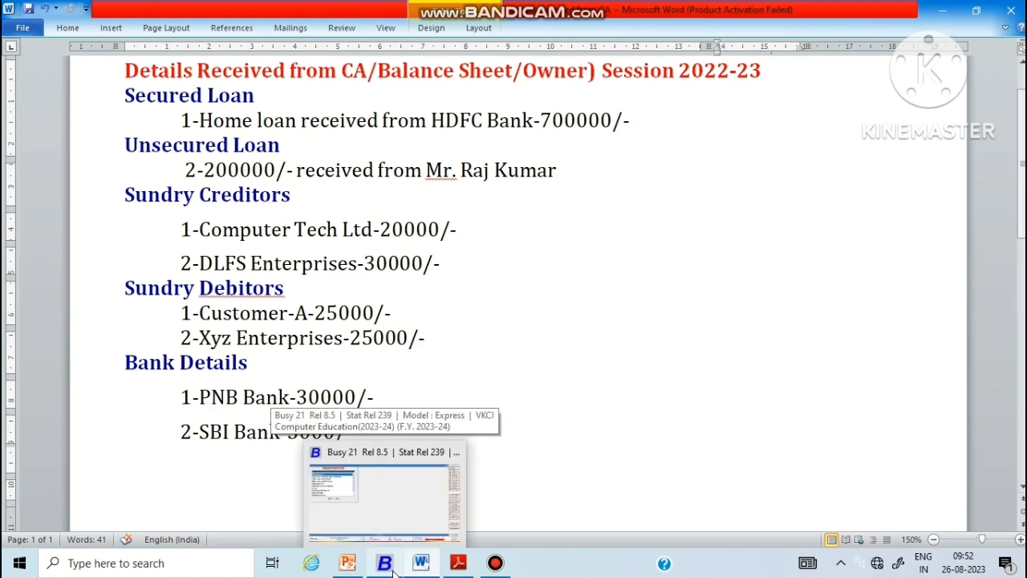
- Search 'xy', open XYZ Enterprises, and set its opening balance to 25,000 debit
left_click(394, 570)
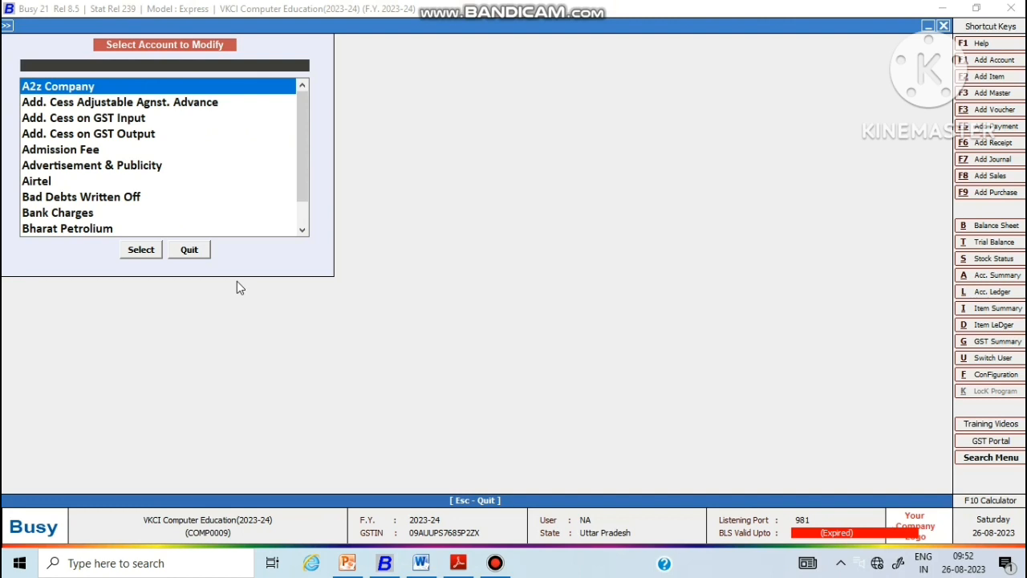
type("xy")
key("Return")
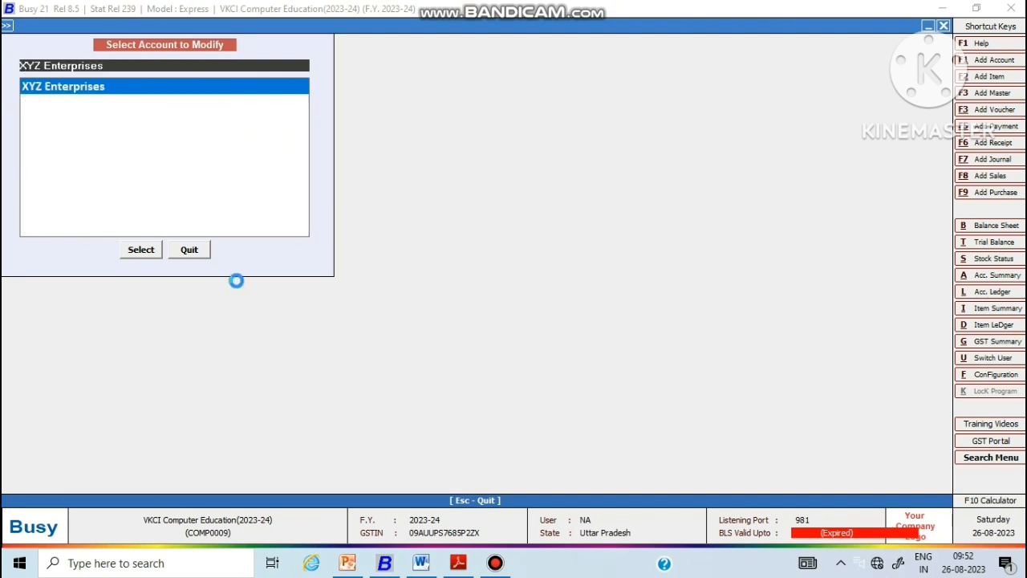
key("Return")
key("Return")
key("Return")
key("Return")
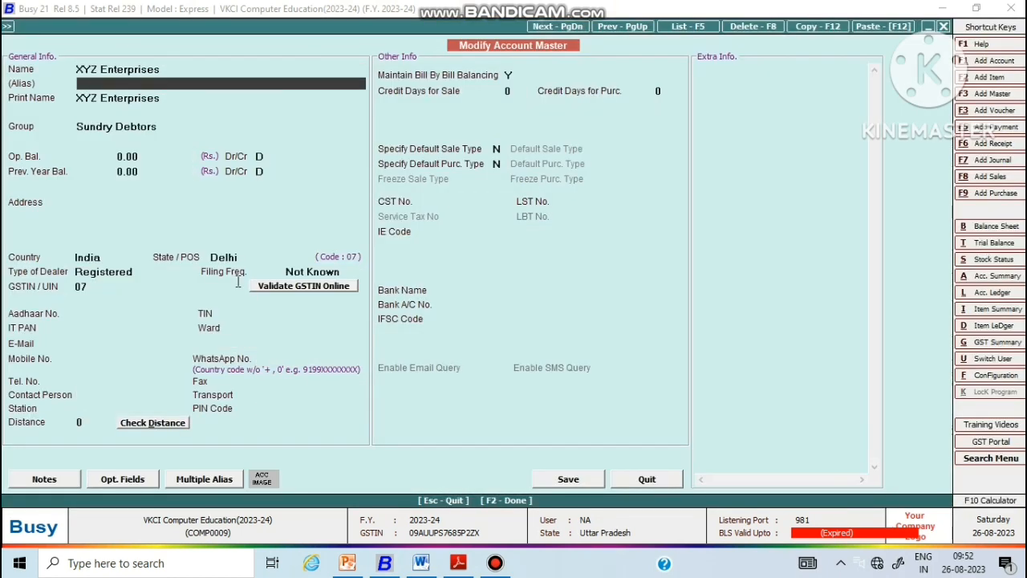
type("250000")
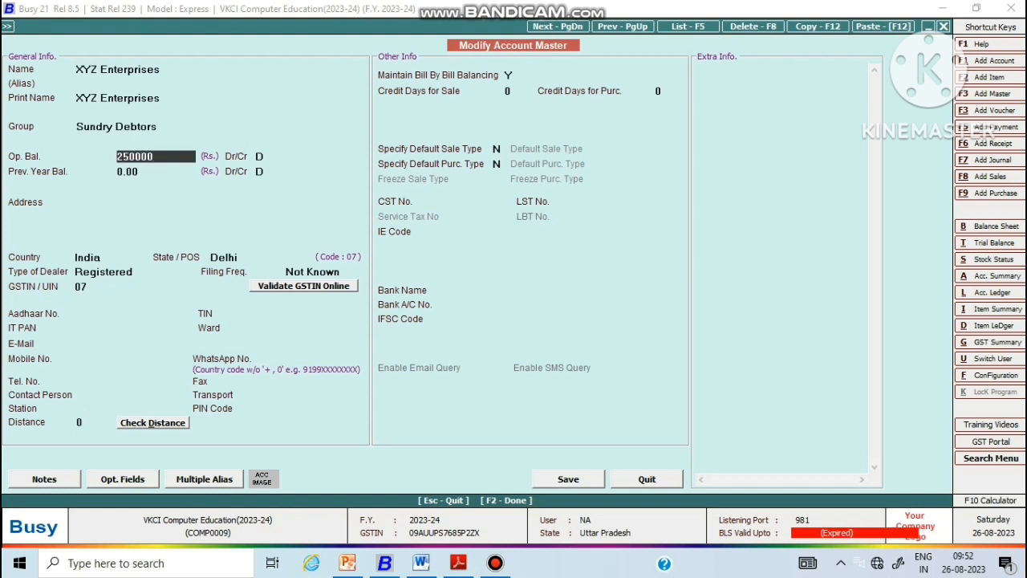
key("BackSpace")
key("Return")
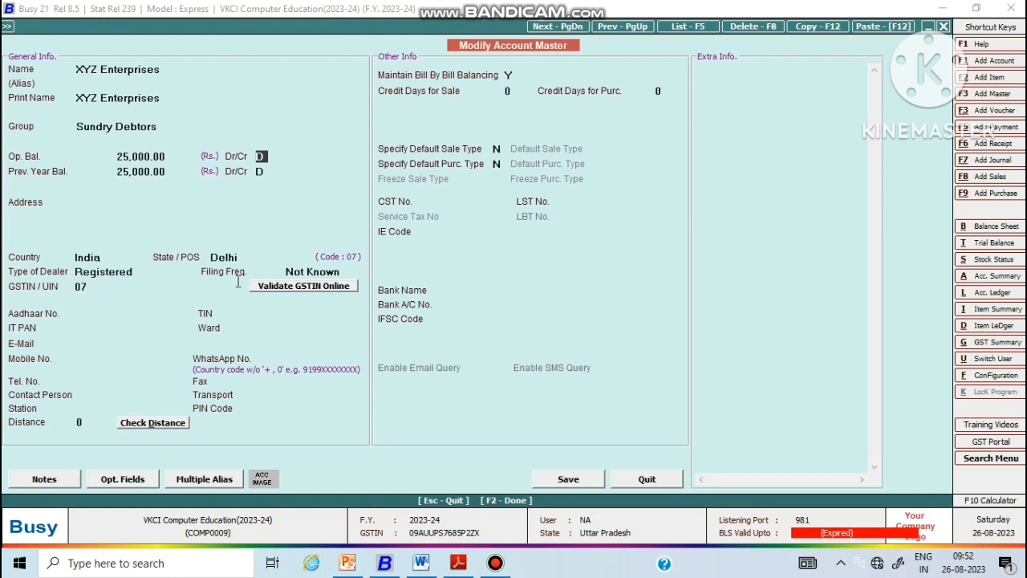
- Record XYZ Enterprises' opening balance against bill reference 0125
key("Return")
key("Return")
key("Return")
key("Return")
key("Return")
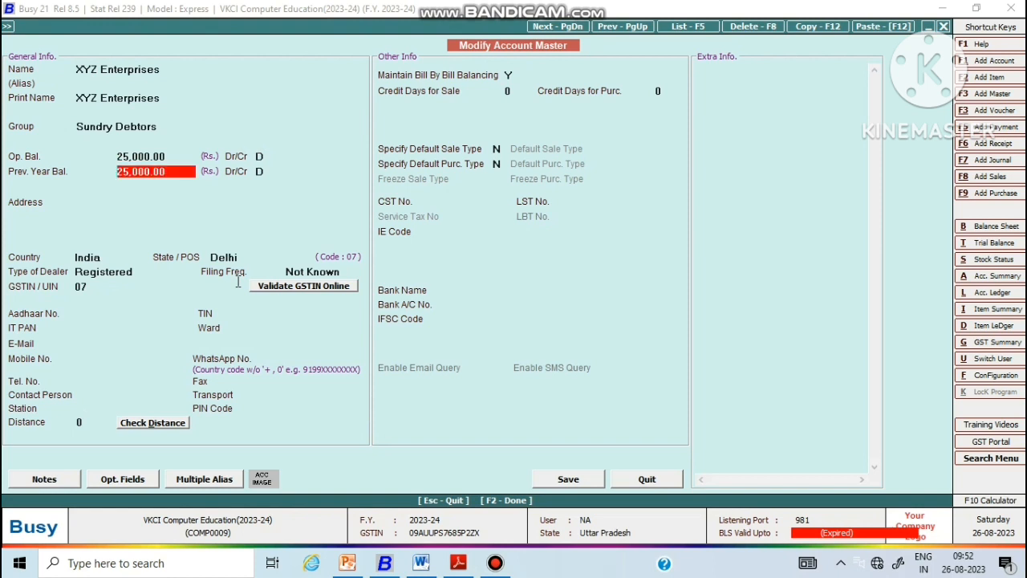
key("Return")
key("Return")
key("Return")
key("Return")
key("Return")
key("Return")
key("Return")
key("Return")
key("Return")
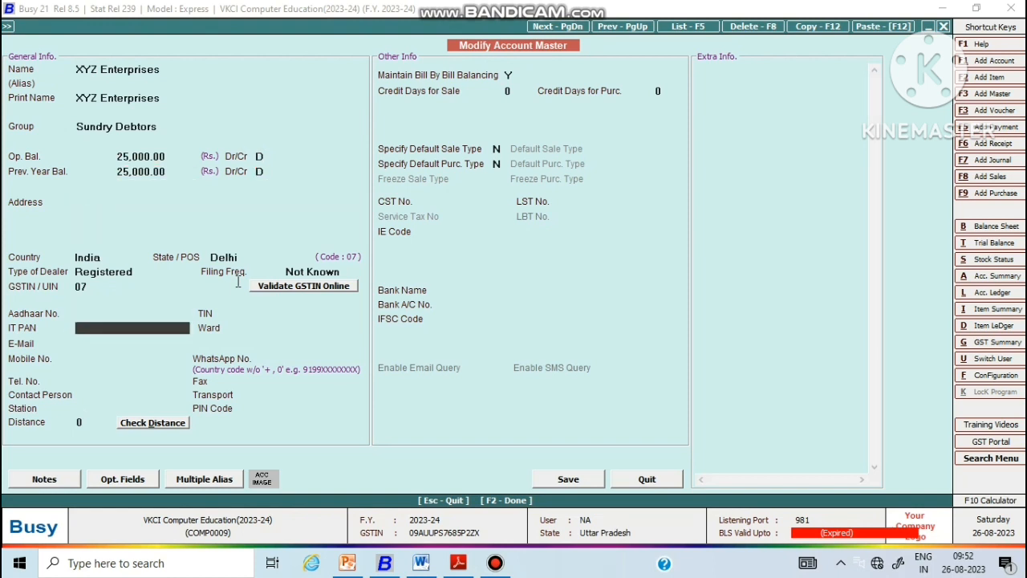
key("Return")
key("Return")
key("Return")
key("Return")
key("Return")
key("Return")
key("Return")
key("Return")
key("Return")
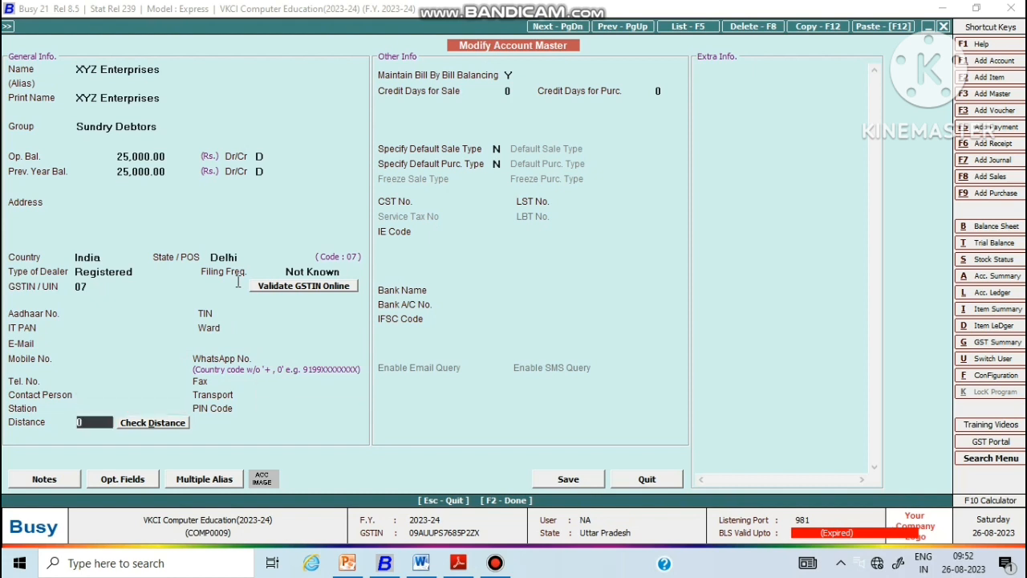
key("Return")
key("Return")
key("Return")
key("Return")
key("Return")
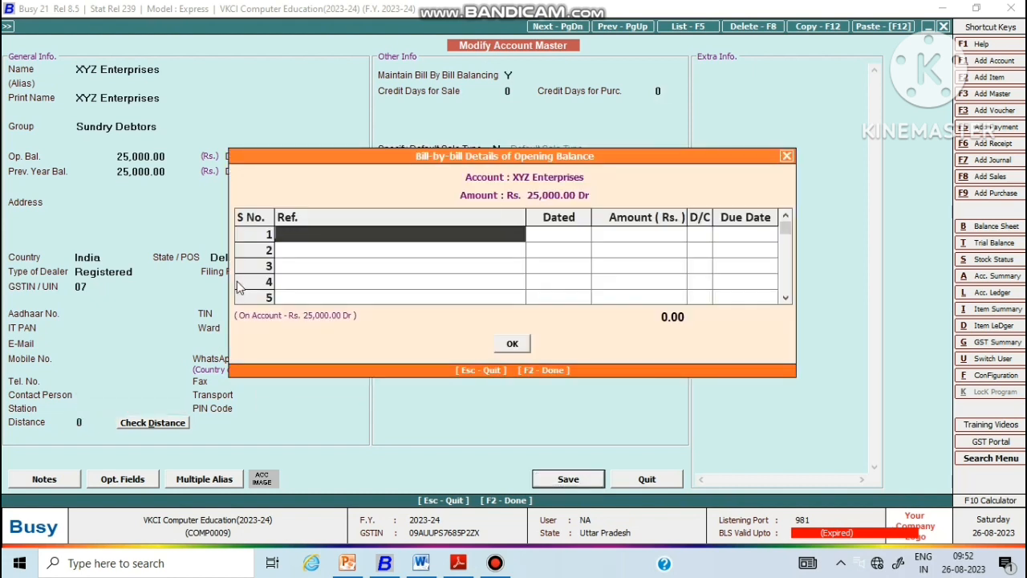
type("0125")
key("Return")
key("Return")
key("Return")
key("Return")
key("Return")
key("Return")
key("Return")
key("Return")
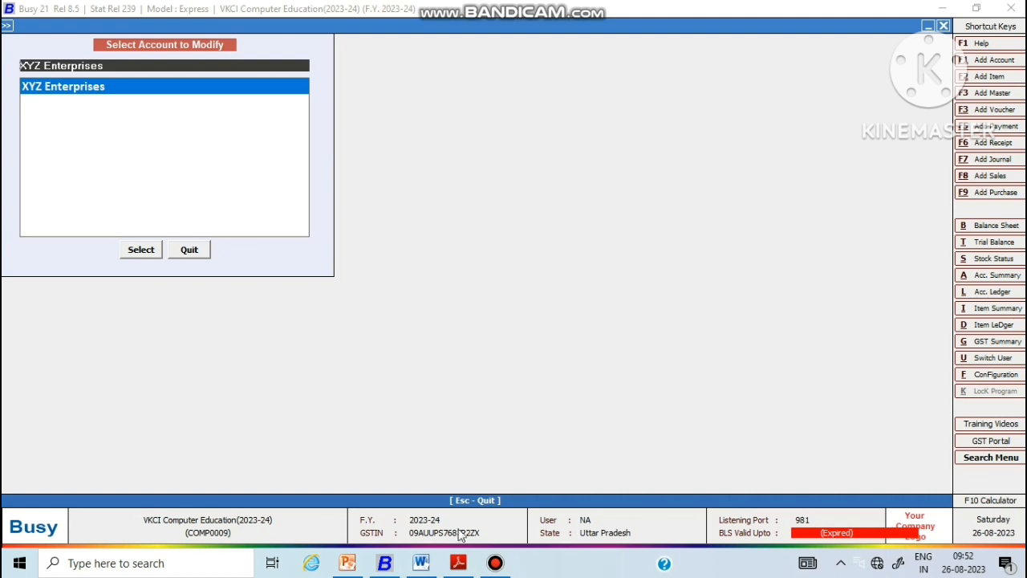
left_click(459, 563)
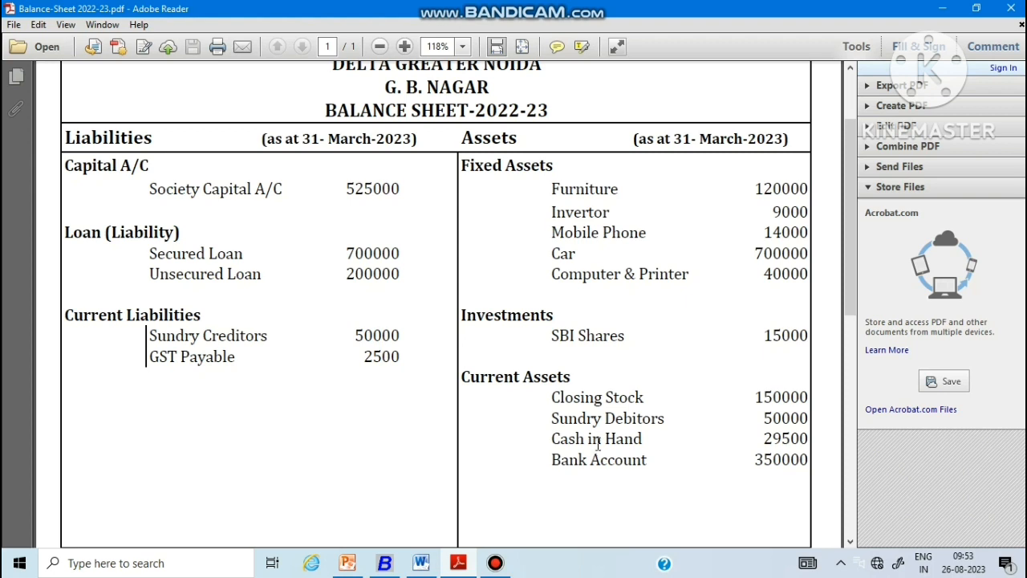
left_click(386, 563)
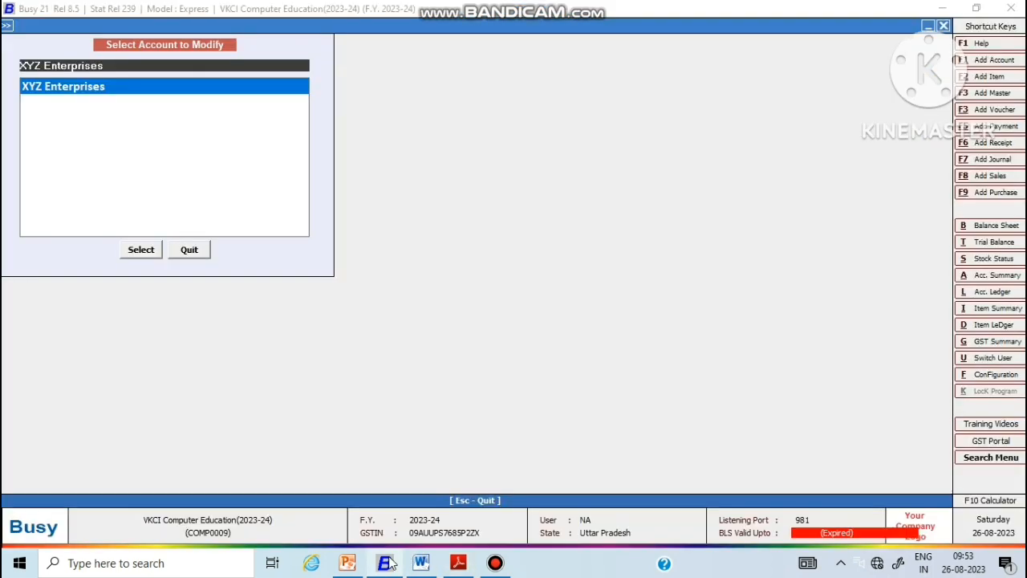
- Return to account selection and open the Cash account master
key("Escape")
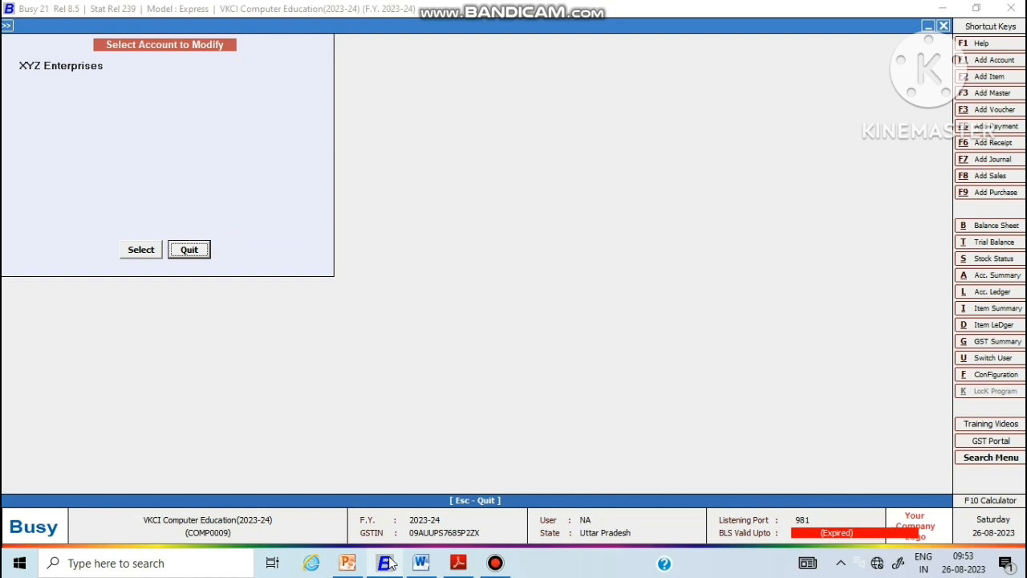
key("Escape")
key("Return")
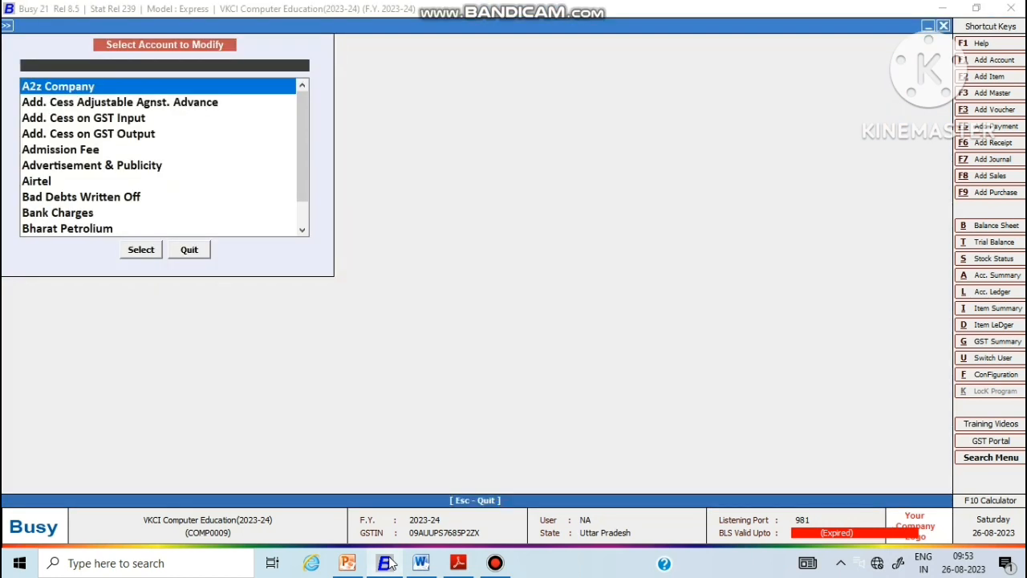
type("Cash")
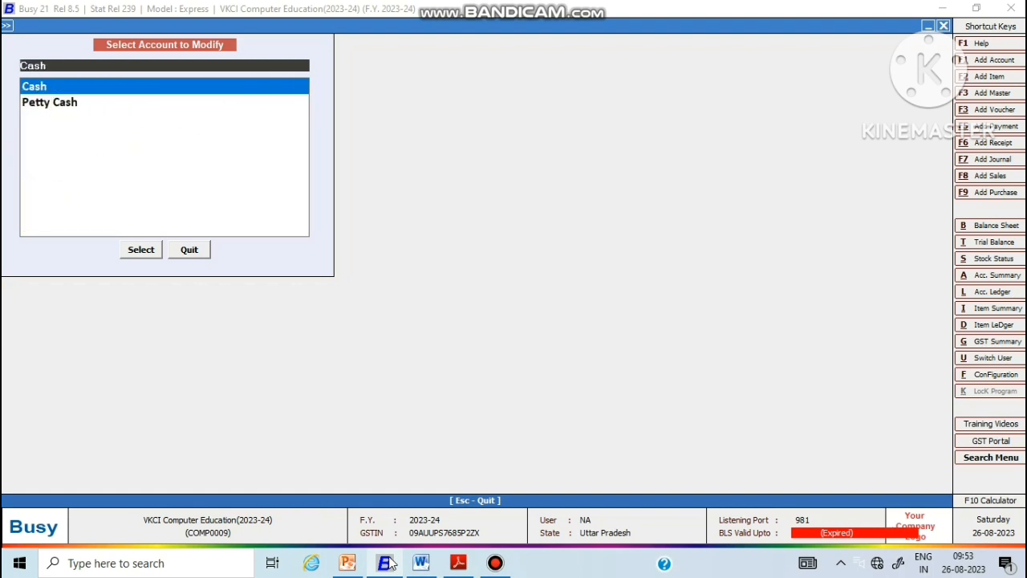
key("Return")
key("Return")
key("Return")
key("Return")
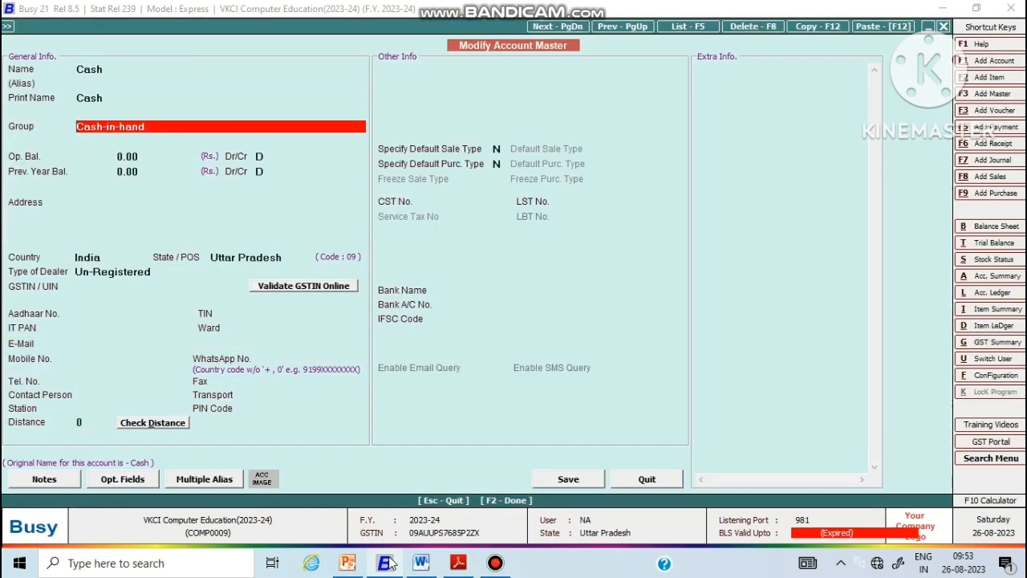
key("Return")
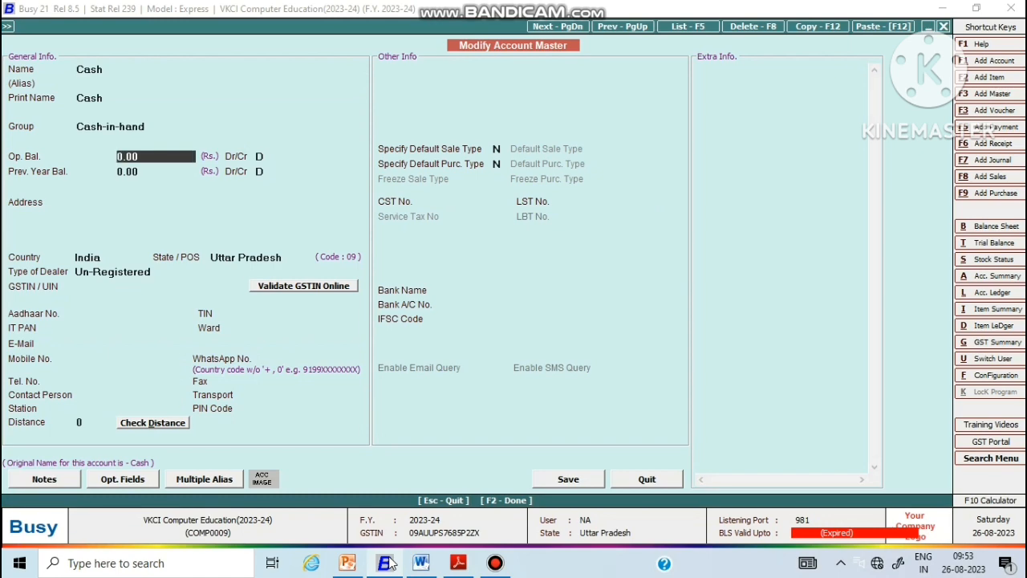
- Enter 29,500 debit as Cash's opening balance and save the account
left_click(472, 570)
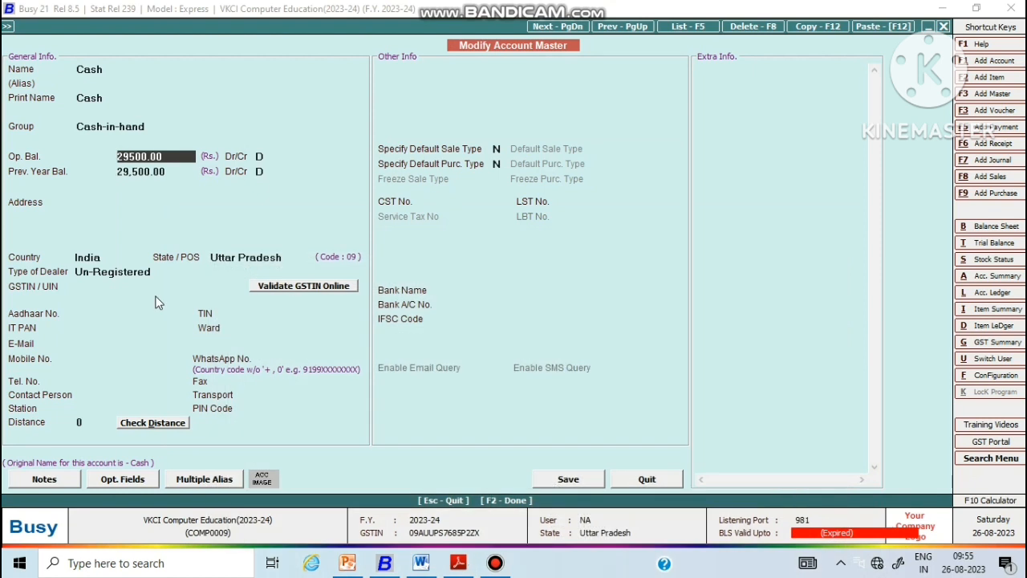
key("Return")
key("Return")
key("Return")
key("Return")
key("Return")
key("Return")
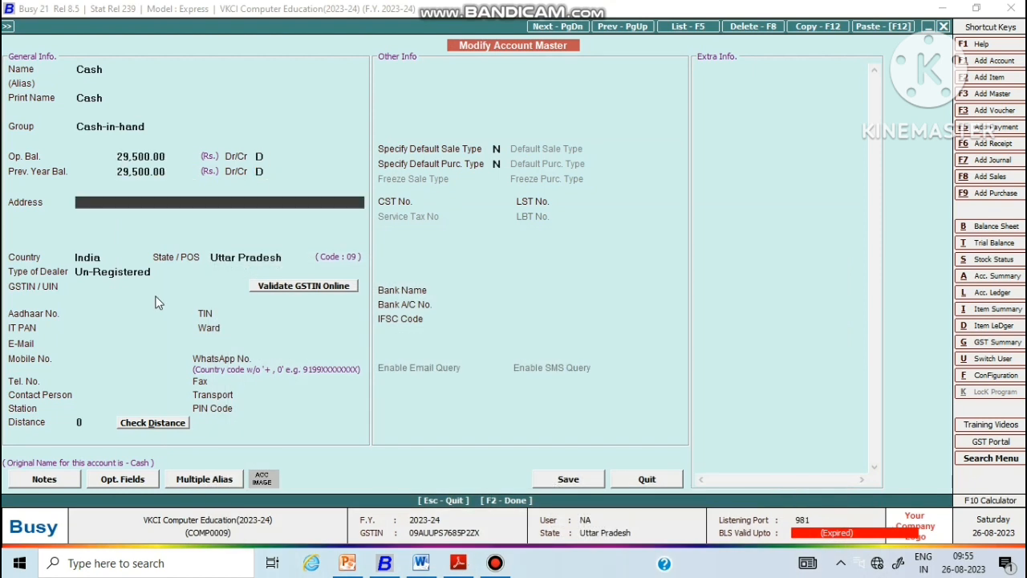
key("Return")
key("Return")
key("Return")
key("Return")
key("Return")
key("Return")
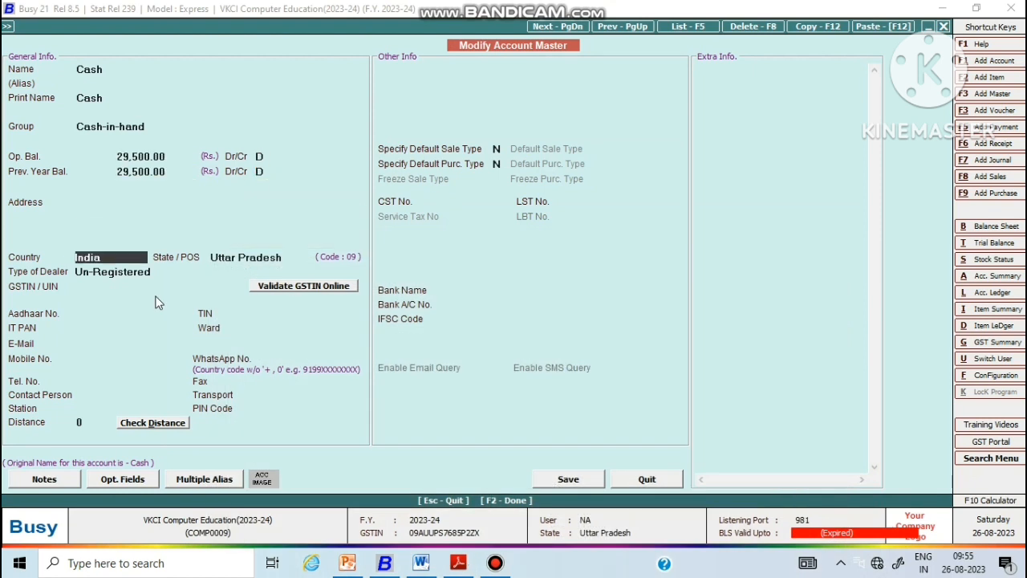
key("Return")
key("Return")
key("Return")
key("Return")
key("Return")
key("Return")
key("Return")
key("Return")
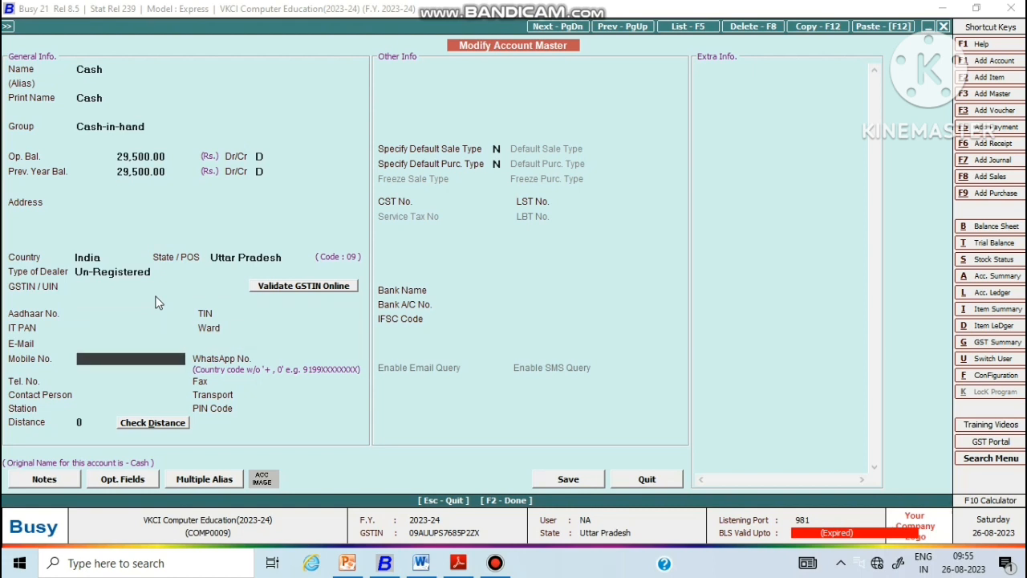
key("Return")
key("Return")
key("Return")
key("Return")
key("Return")
key("Return")
key("Return")
key("Return")
key("Return")
key("Return")
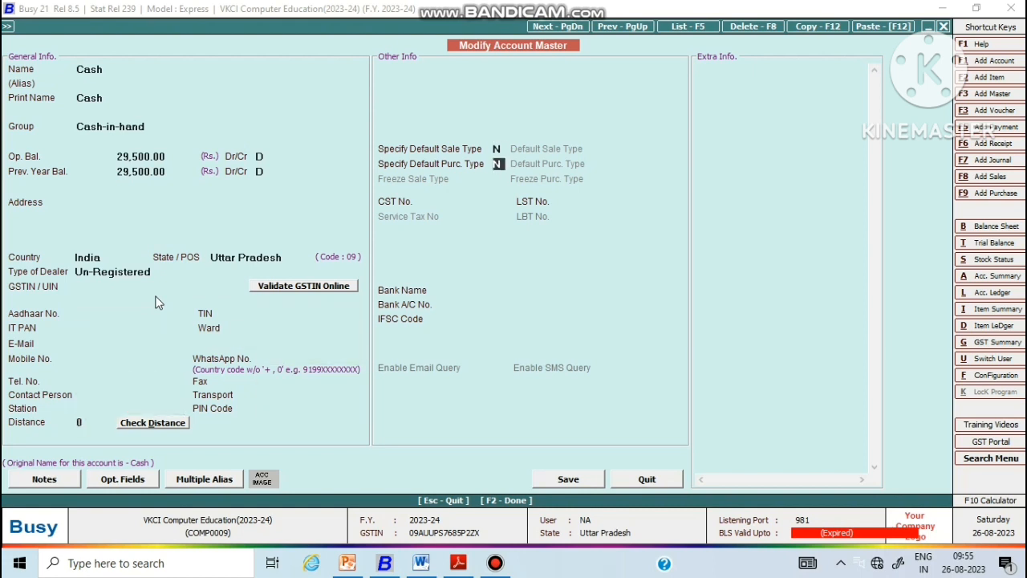
key("Return")
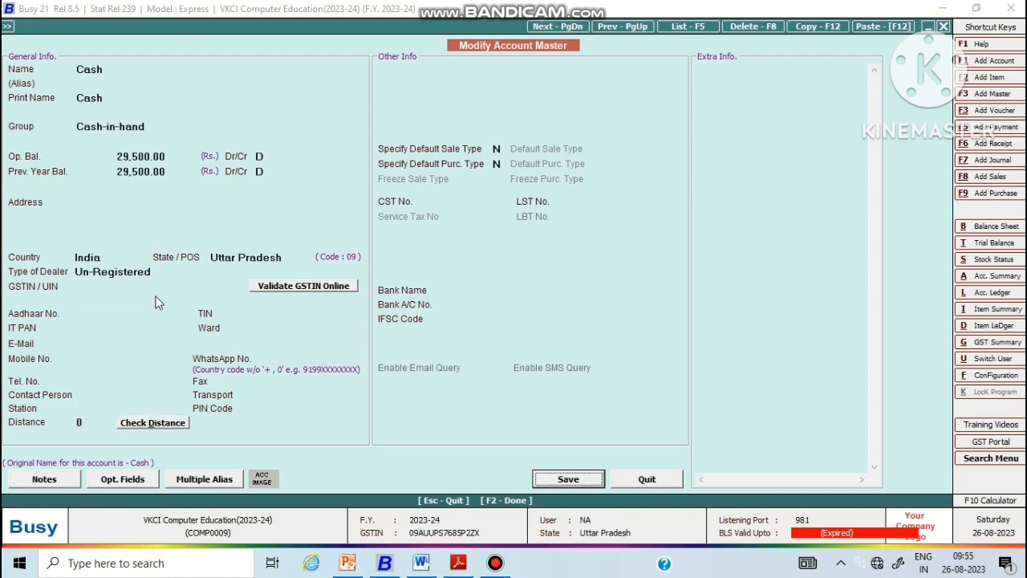
key("Return")
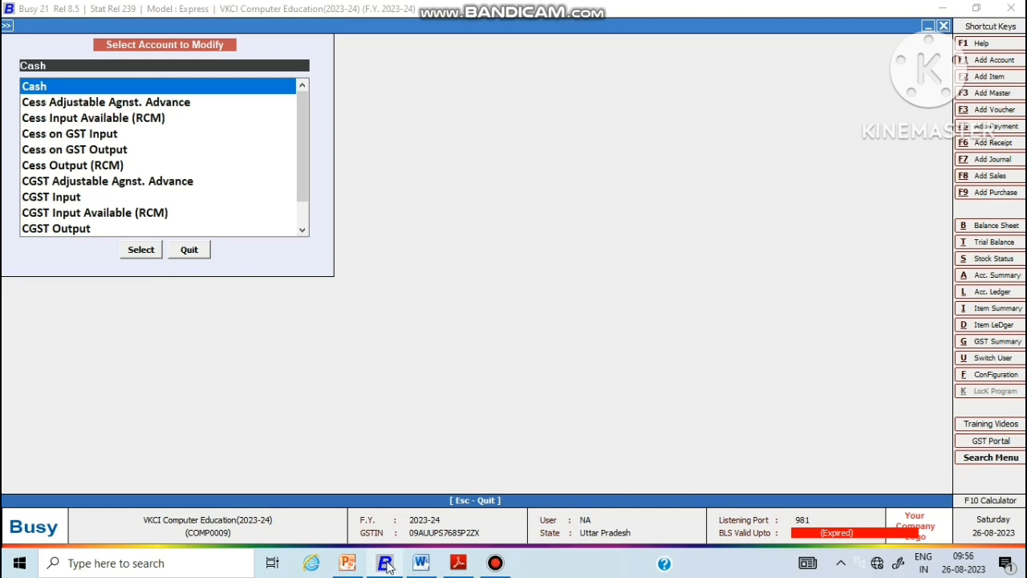
- Show Balance-Sheet 2022-23.pdf with Bank Account at 350000 under current assets
left_click(471, 568)
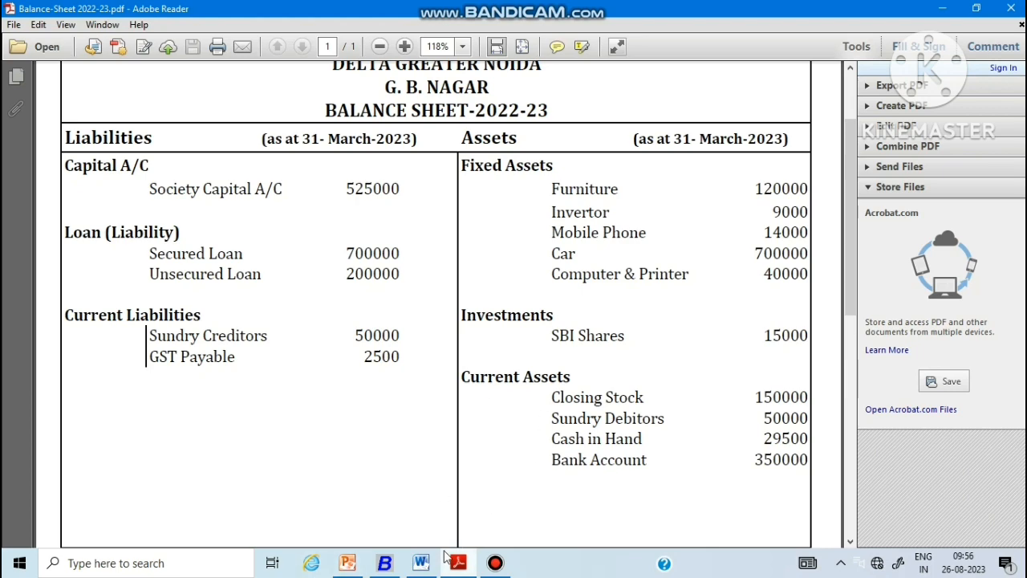
- Switch to the 'Details Received from CA' Word document
mouse_move(422, 567)
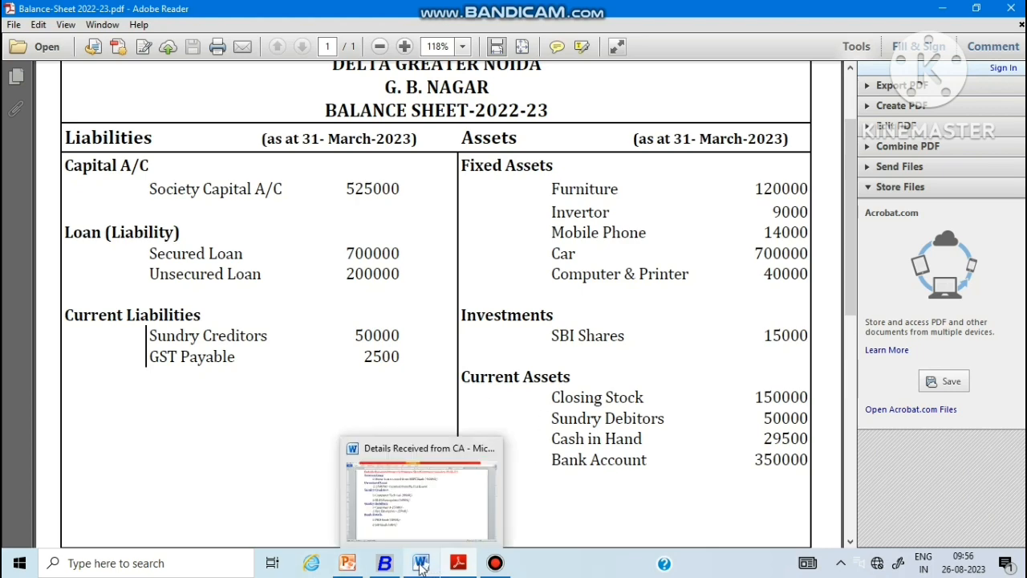
left_click(377, 450)
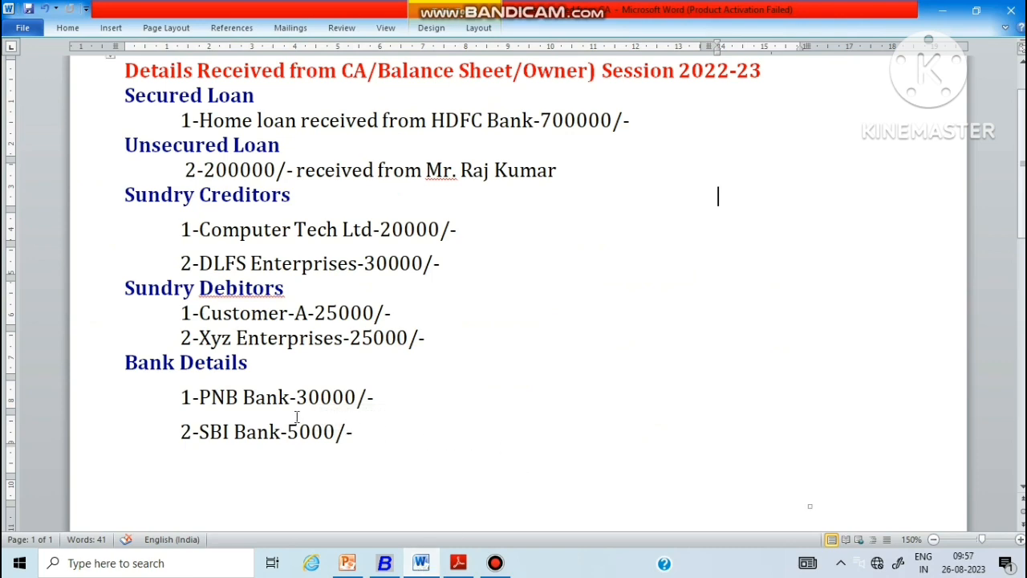
- Compare the PDF's 350000 bank balance with the Word bank details for PNB and SBI
left_click(459, 563)
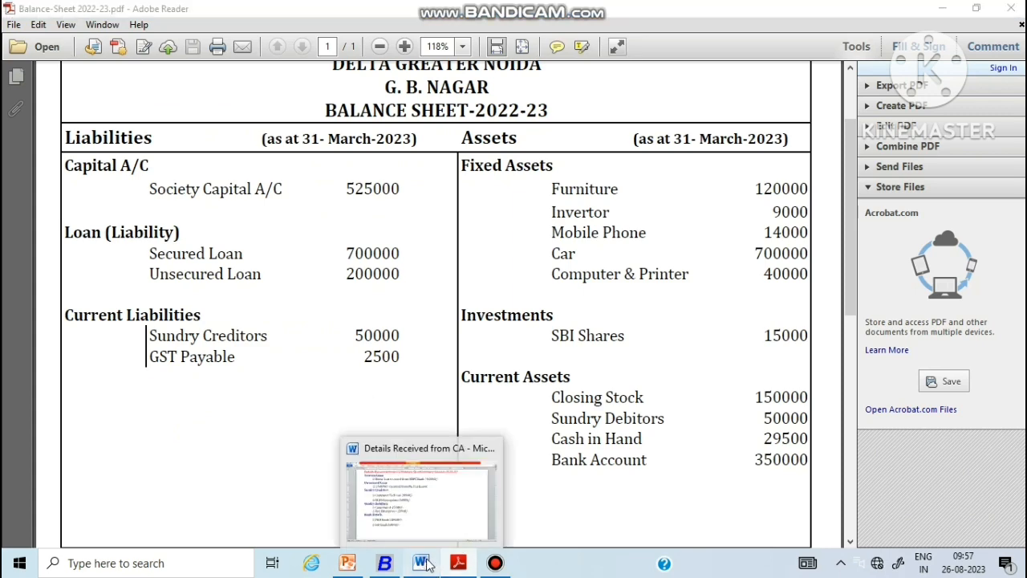
left_click(426, 564)
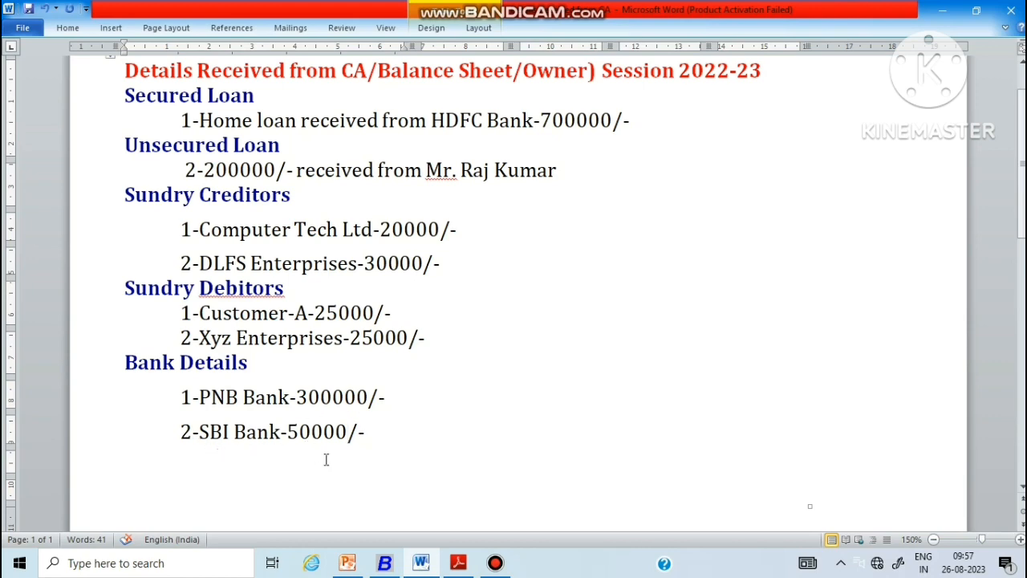
- Search 'sbi' and open the SBI Bank account master at its opening balance
left_click(386, 565)
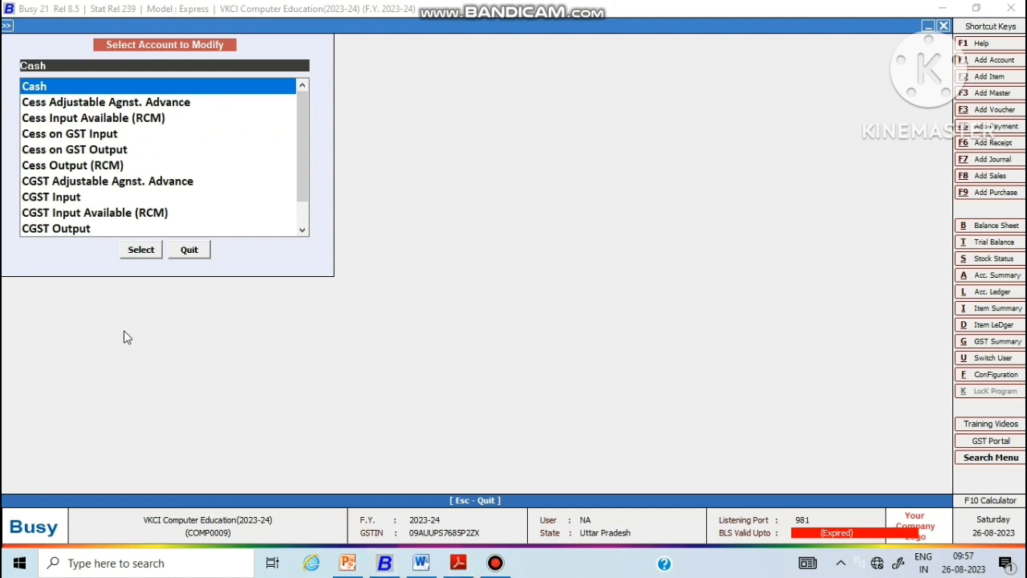
type("sbi")
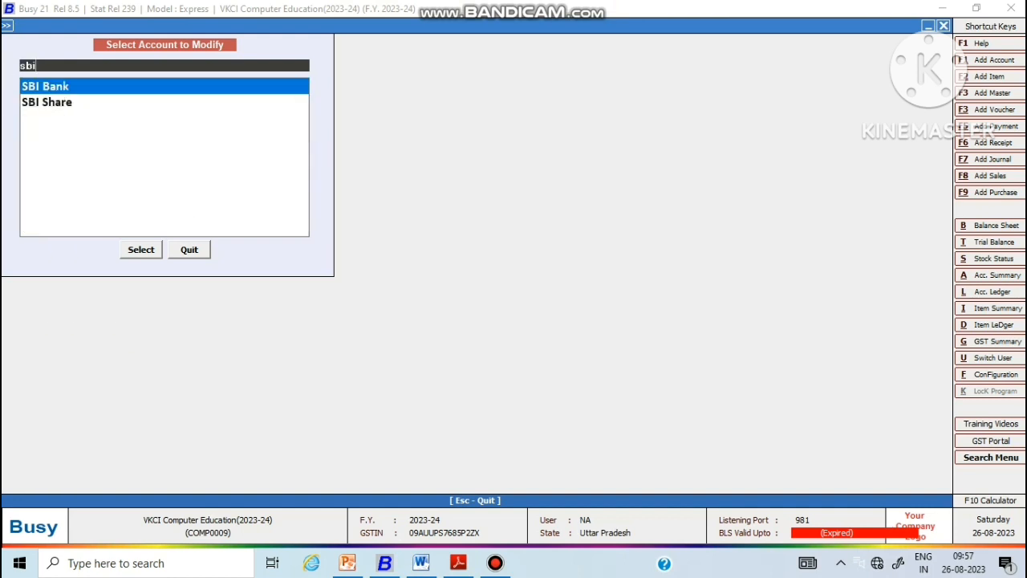
key("Return")
key("Return")
key("Return")
key("Return")
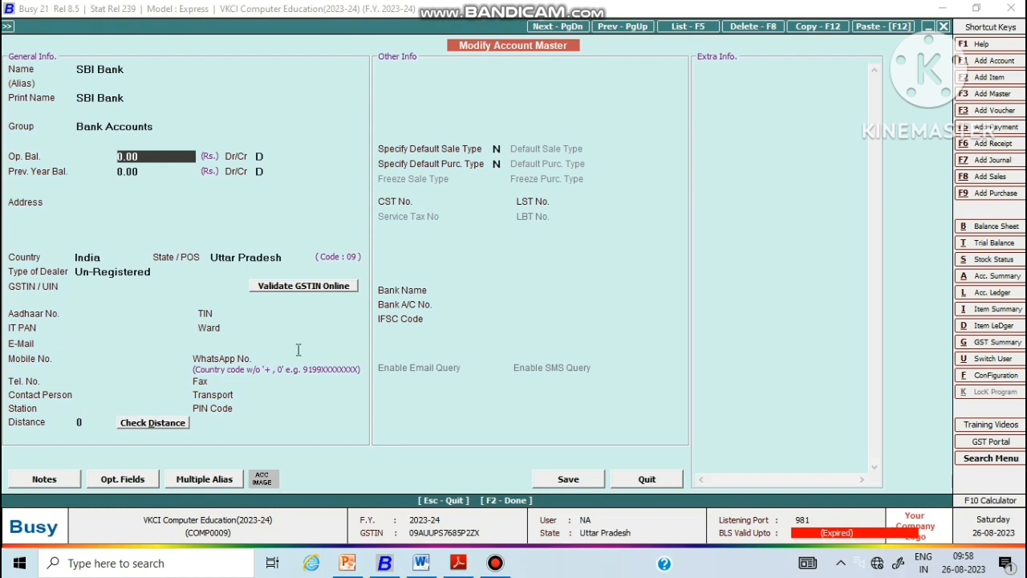
- Enter 50,000 debit as SBI Bank's opening balance per the CA details and save
left_click(425, 563)
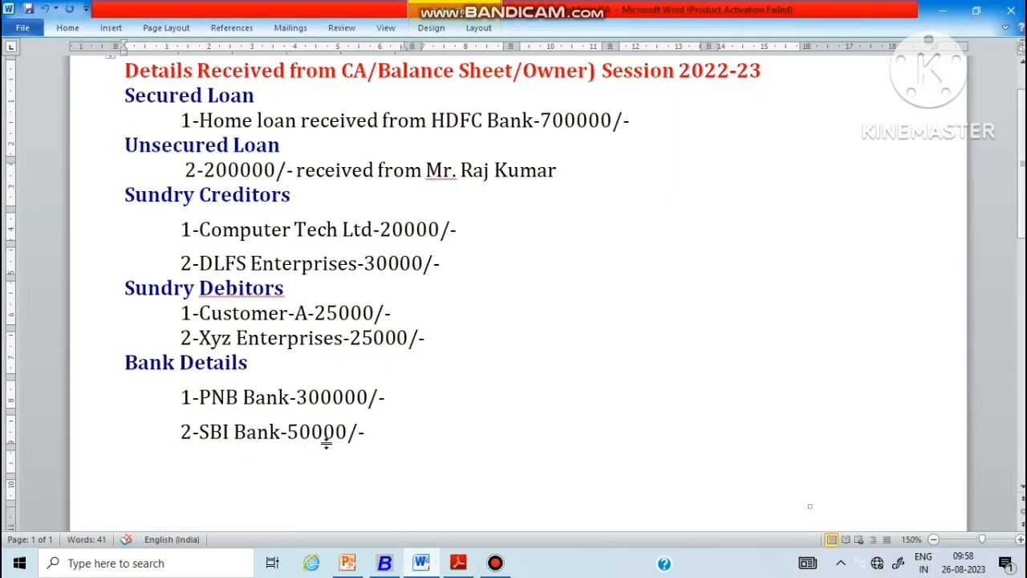
left_click(385, 563)
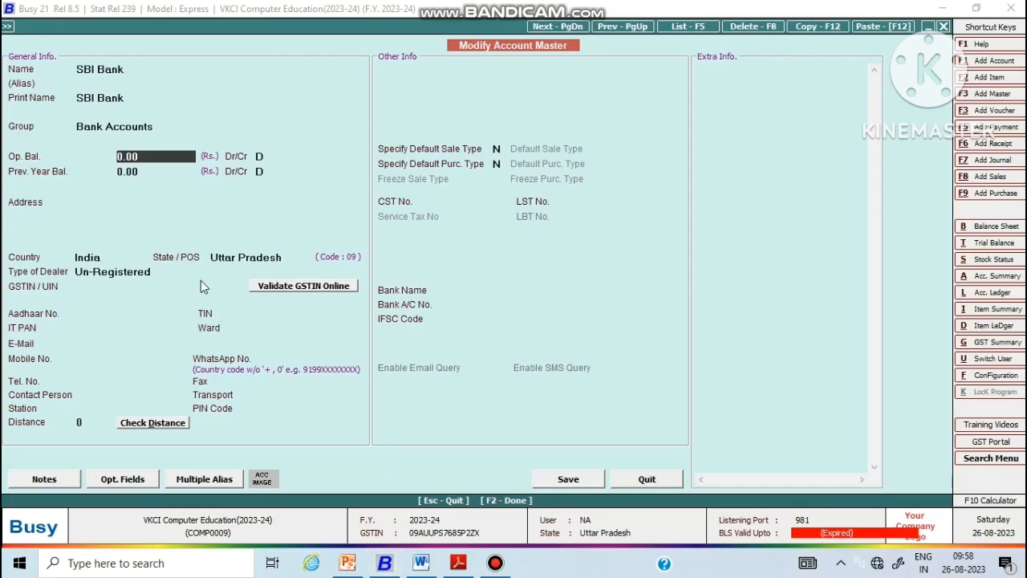
type("50000")
key("Return")
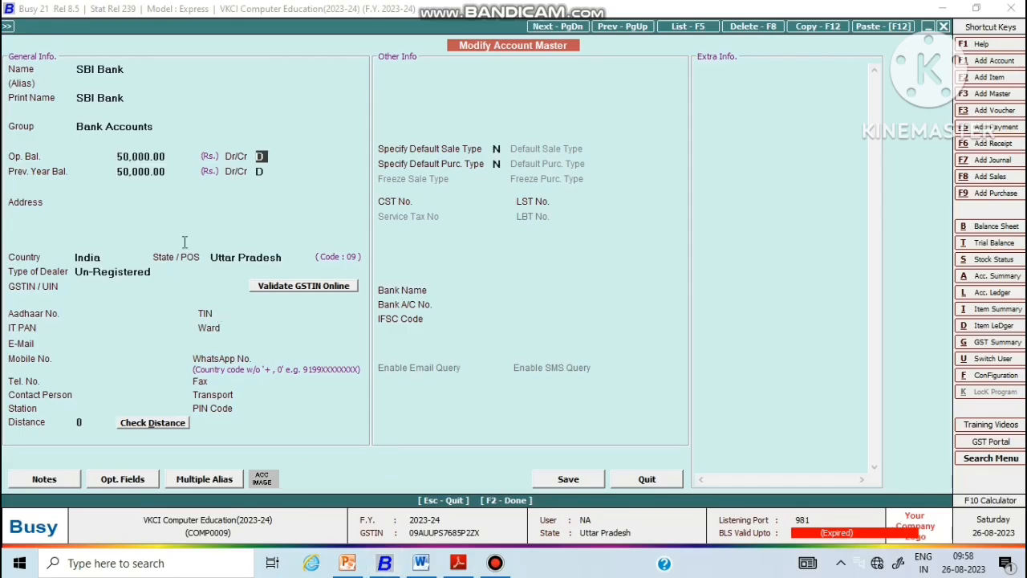
key("Return")
key("Return")
key("Return")
key("Return")
key("Return")
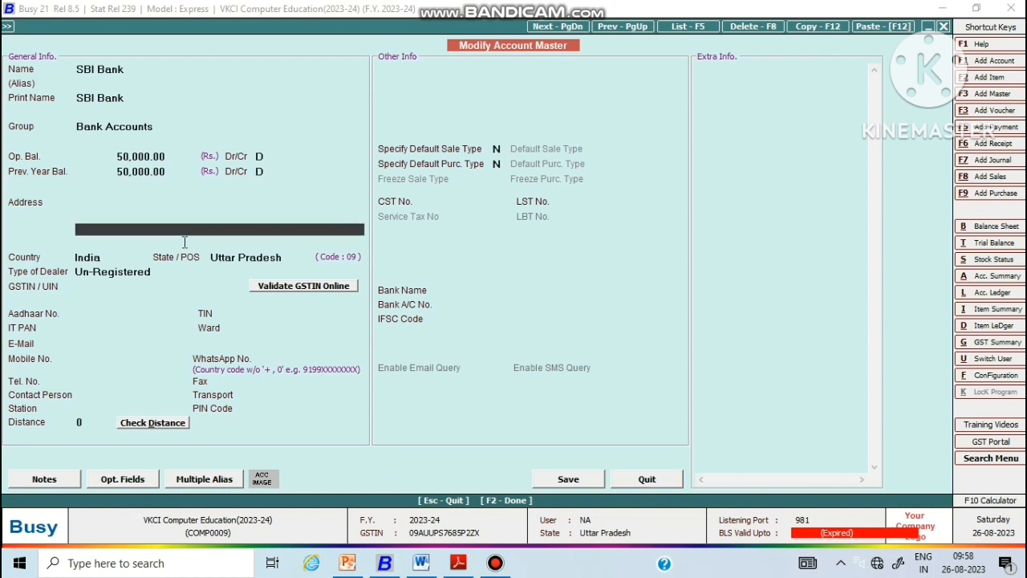
key("Return")
key("Return")
key("Return")
key("Return")
key("Return")
key("Return")
key("Return")
key("Return")
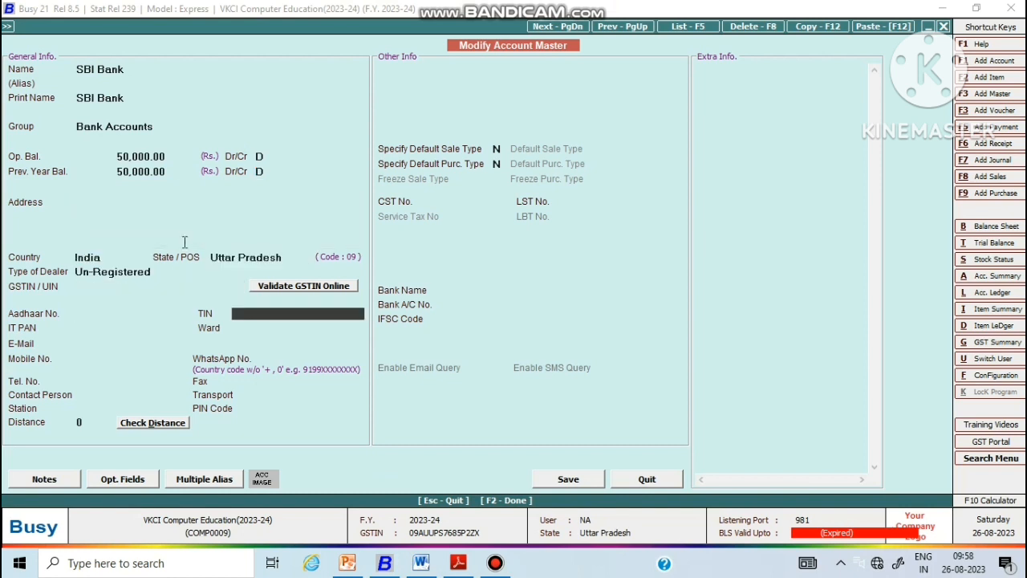
key("Return")
key("Return")
key("Return")
key("Return")
key("Return")
key("Return")
key("Return")
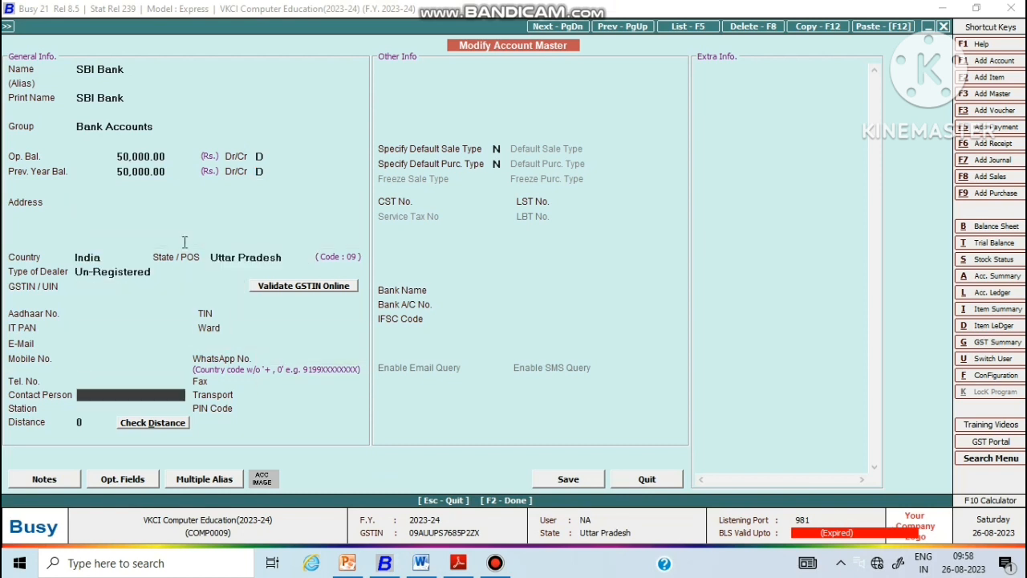
key("Return")
key("Return")
key("Return")
key("Return")
key("Return")
key("Return")
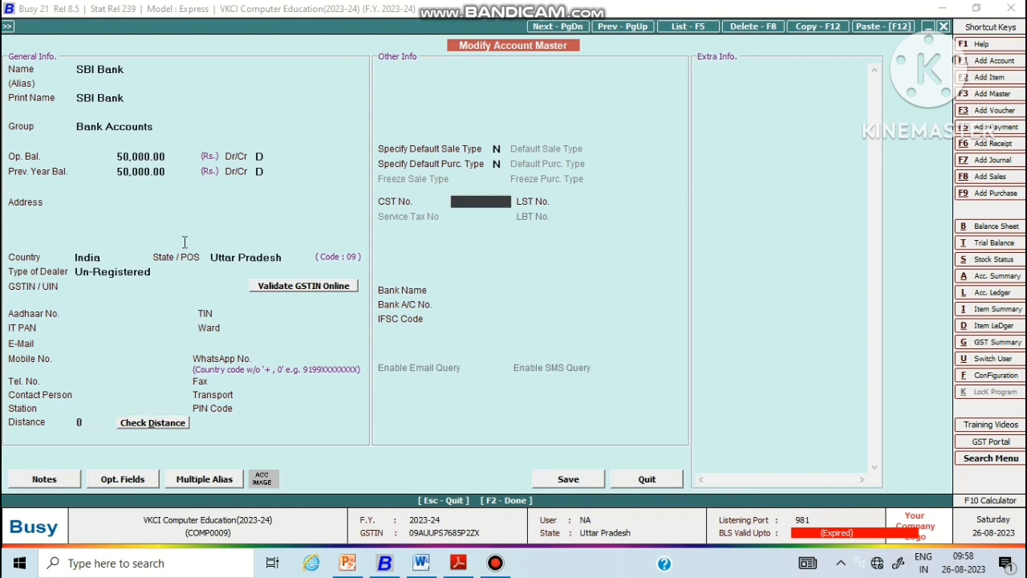
key("Return")
key("Return")
key("Return")
key("Return")
key("Return")
key("Return")
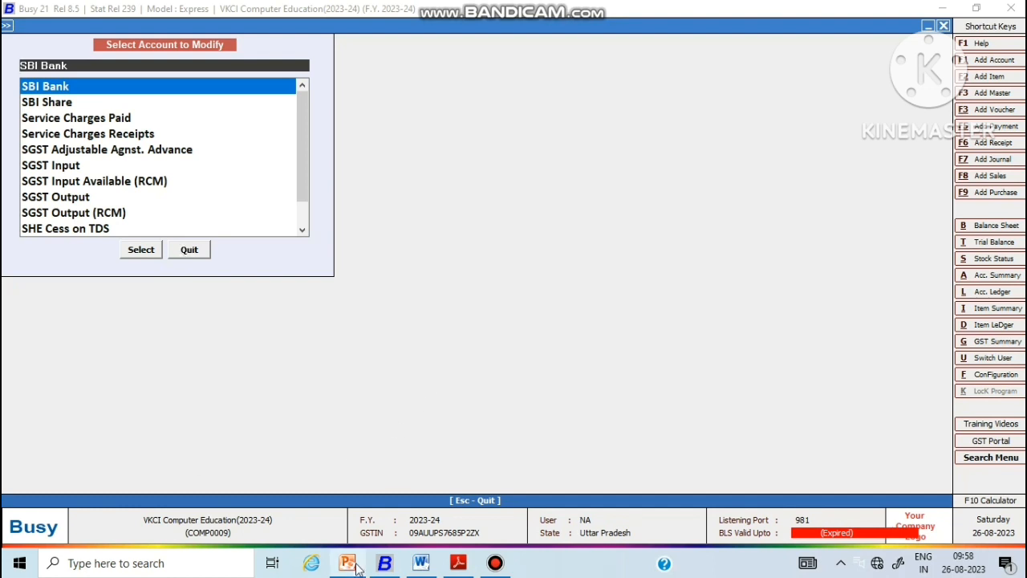
- Check the Word bank details, then search 'pn' and open PNB Bank's master
left_click(421, 563)
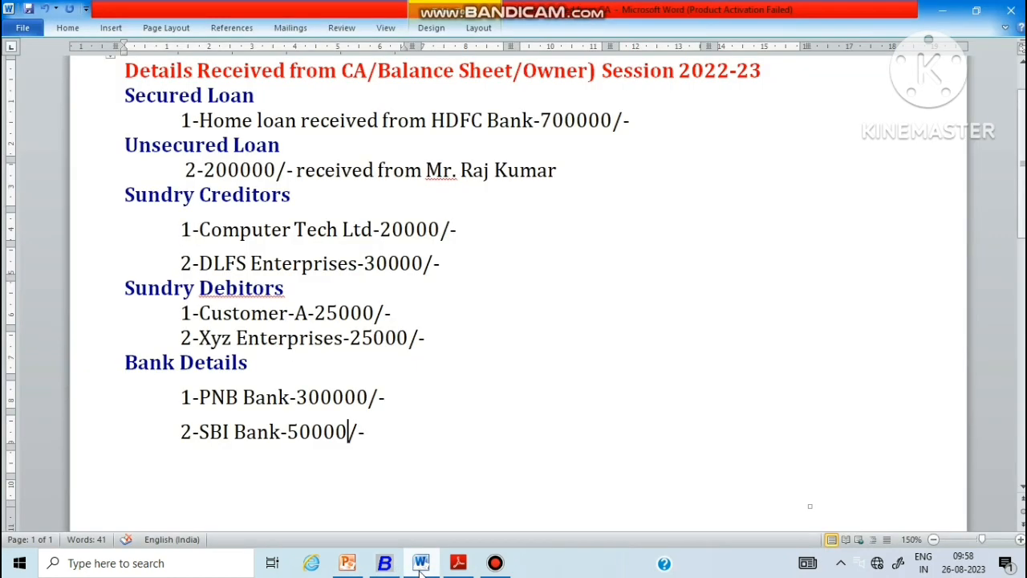
left_click(386, 564)
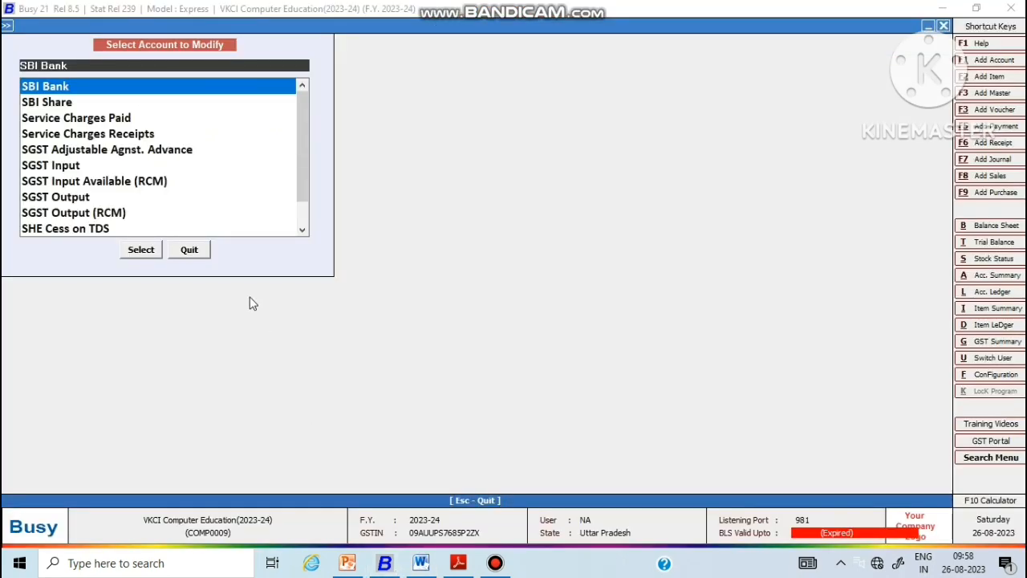
type("pn")
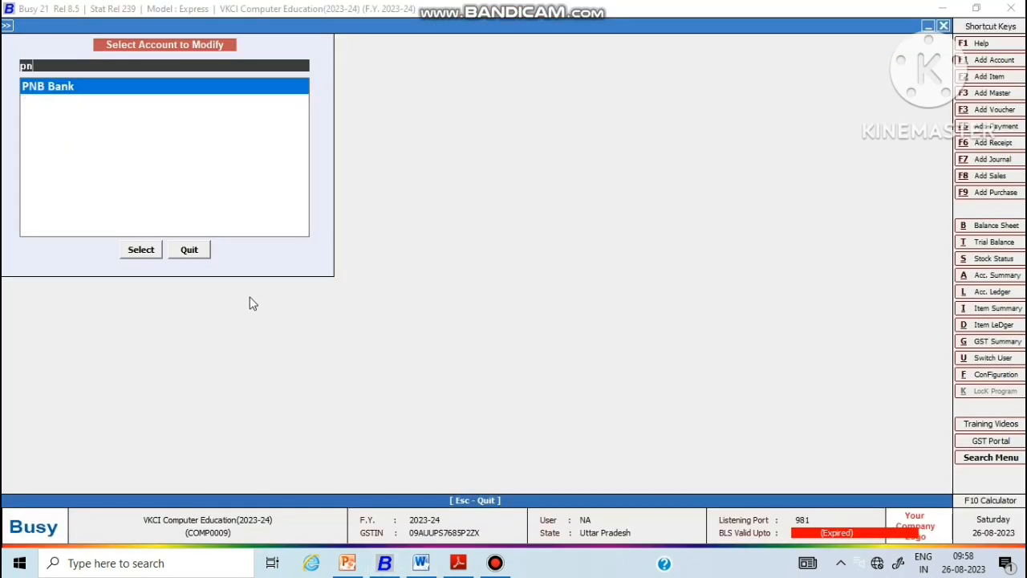
key("Return")
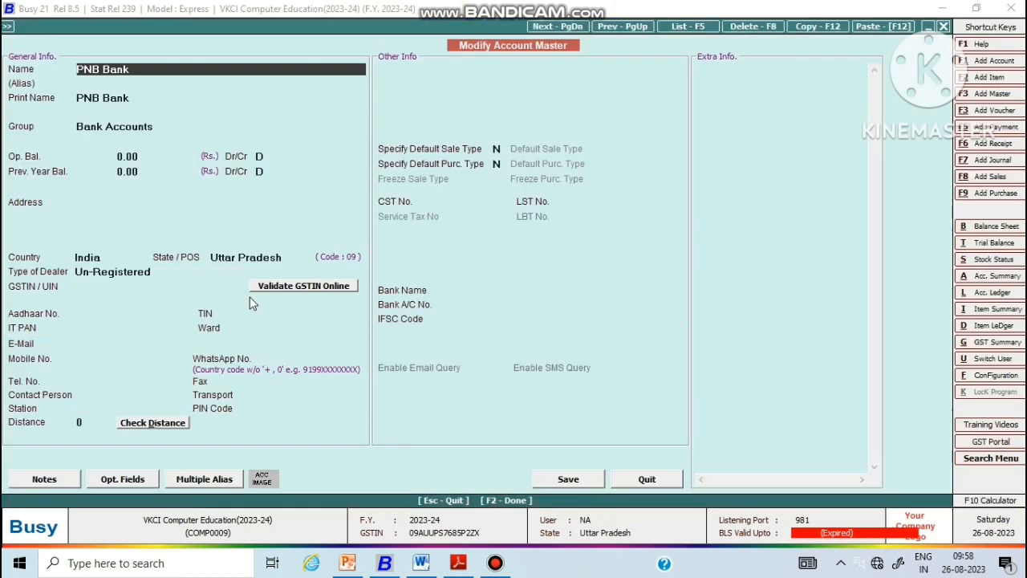
key("Return")
key("Return")
key("Return")
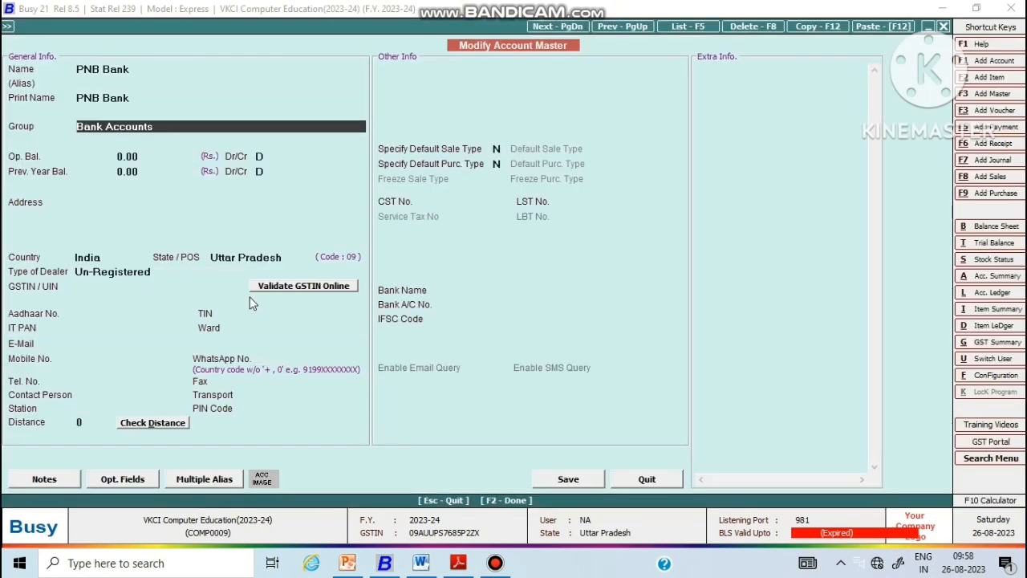
key("Return")
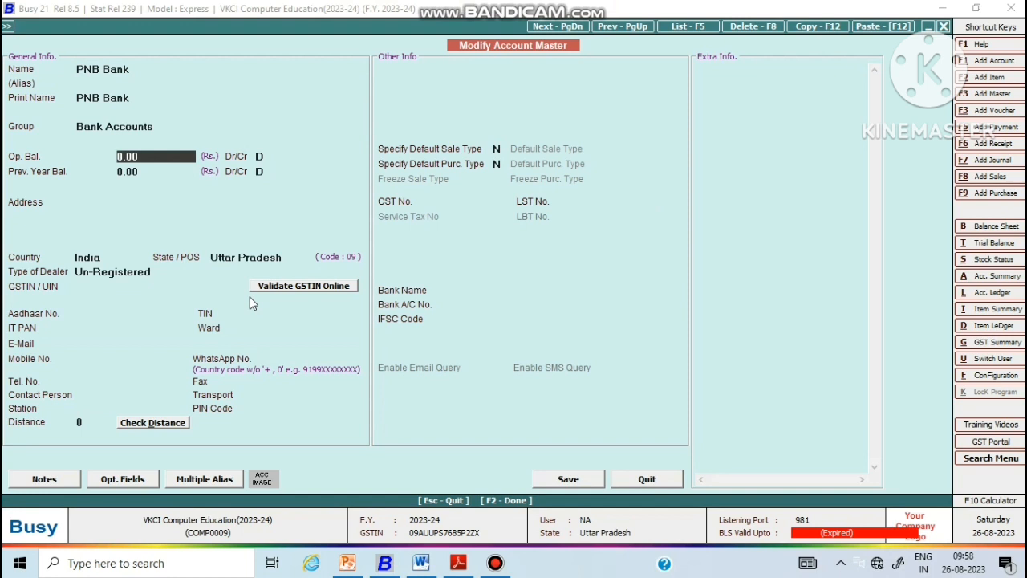
- Enter 3,00,000 as PNB Bank's opening balance and save the account
type("50")
key("BackSpace")
key("BackSpace")
type("3")
type("00000")
key("Return")
key("Return")
key("Return")
key("Return")
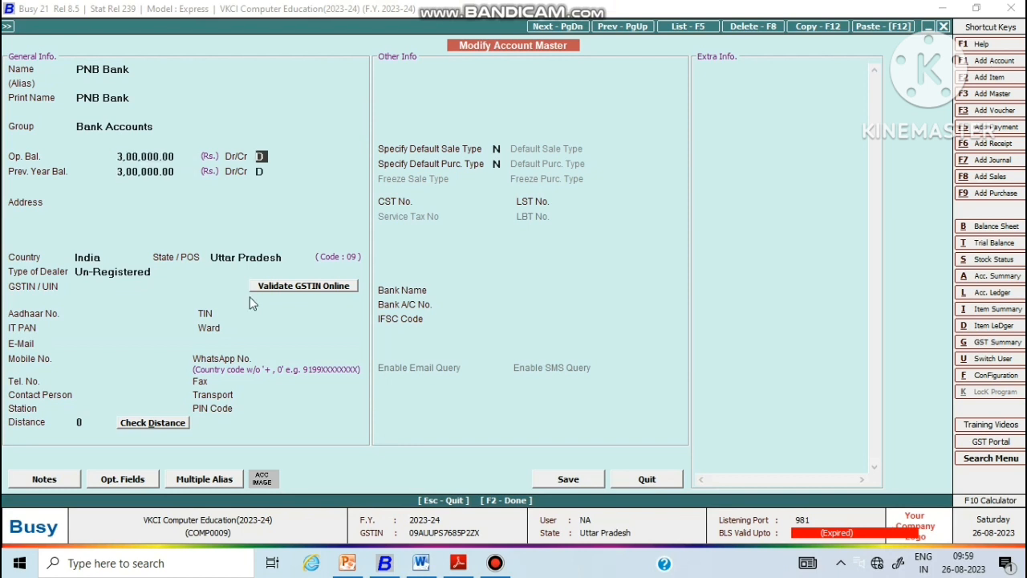
key("Return")
key("Return")
key("Return")
key("Return")
key("Return")
key("Return")
key("Return")
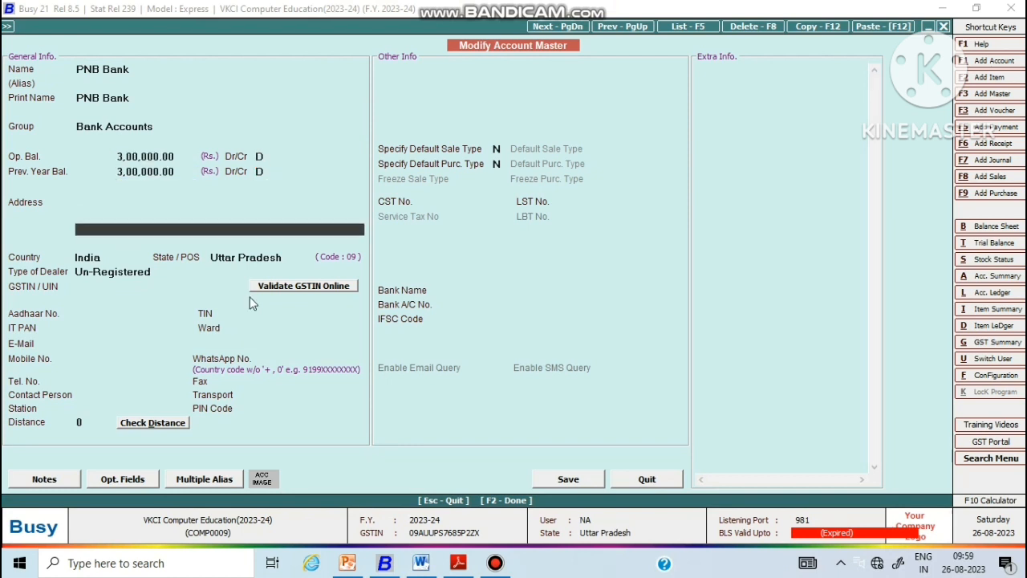
key("Return")
key("Return")
key("Return")
key("Return")
key("Return")
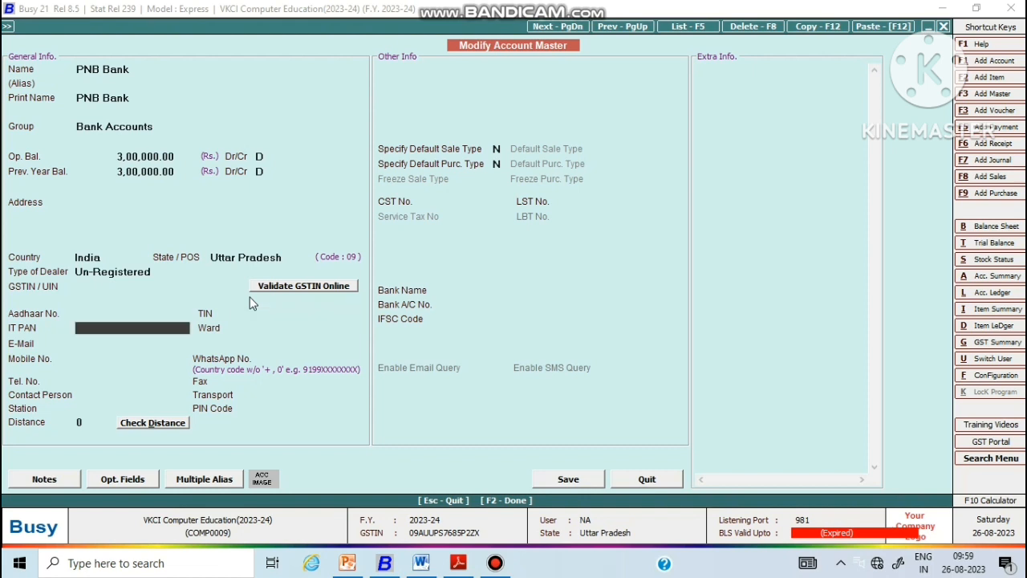
key("Return")
key("Return")
key("Return")
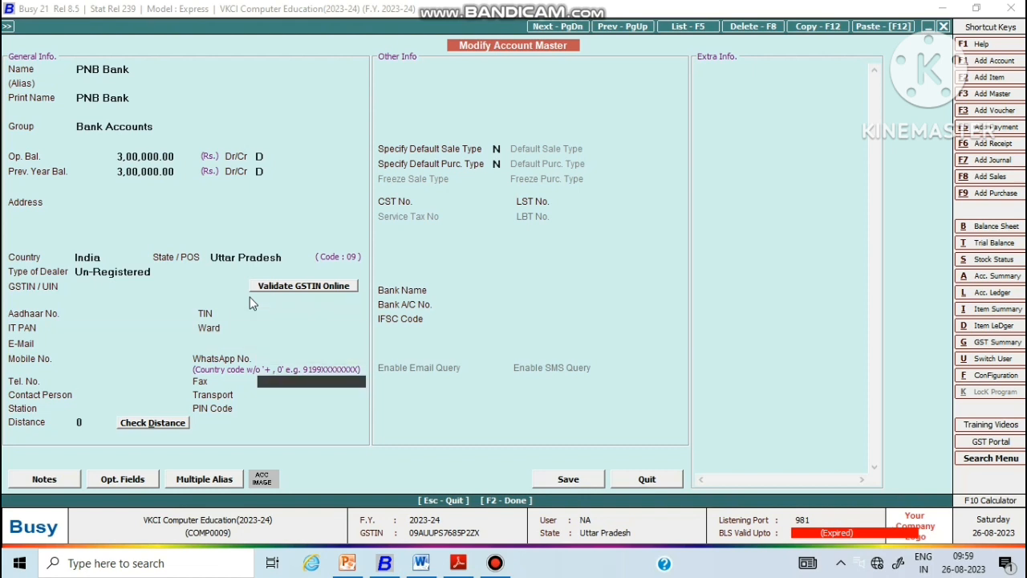
key("Return")
key("Return")
key("Return")
key("Return")
key("Return")
key("Return")
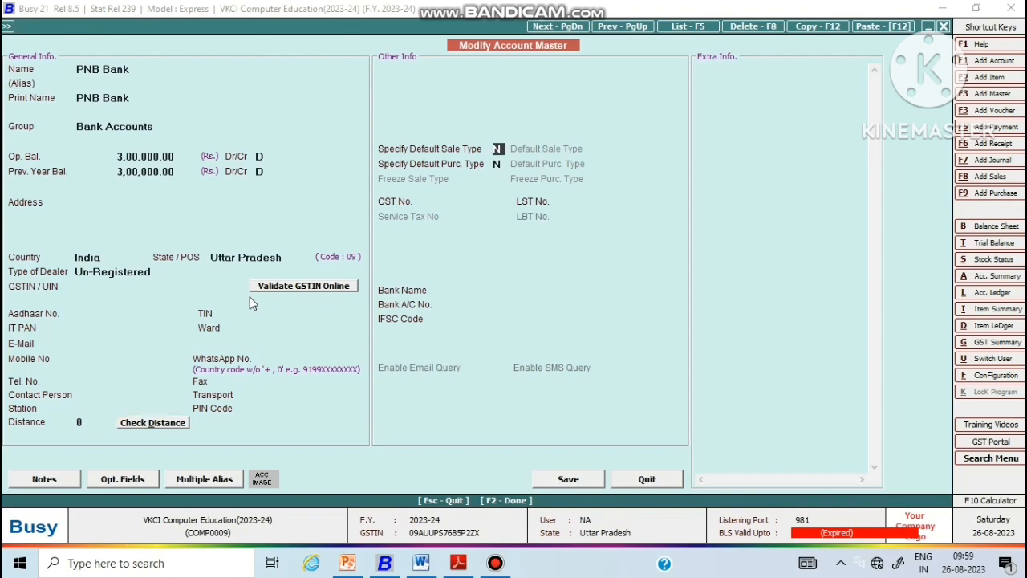
key("Return")
key("Return")
key("Return")
key("alt+Tab")
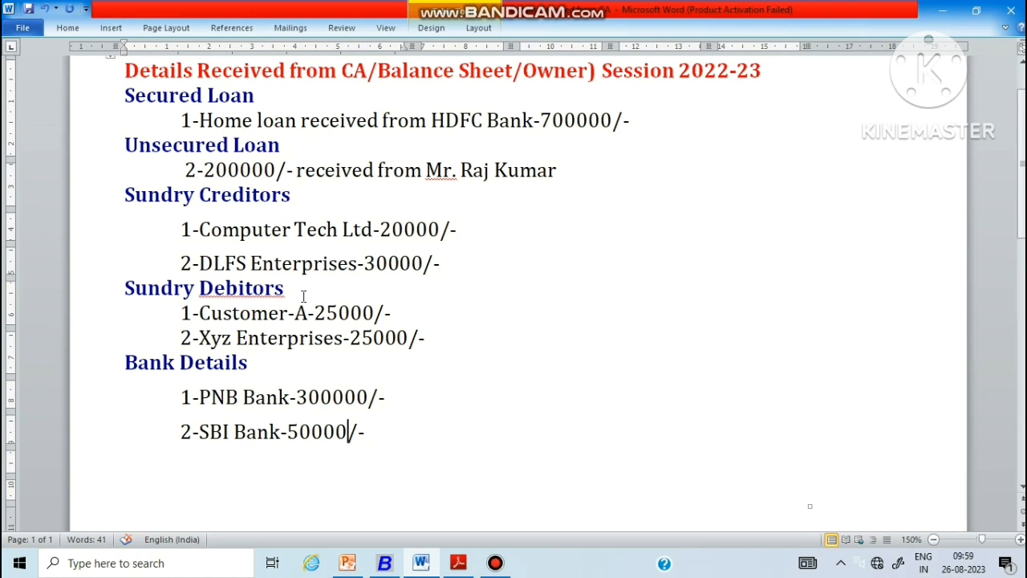
- Bring up Balance-Sheet 2022-23.pdf in Adobe Reader to cross-check the bank figures
left_click(459, 564)
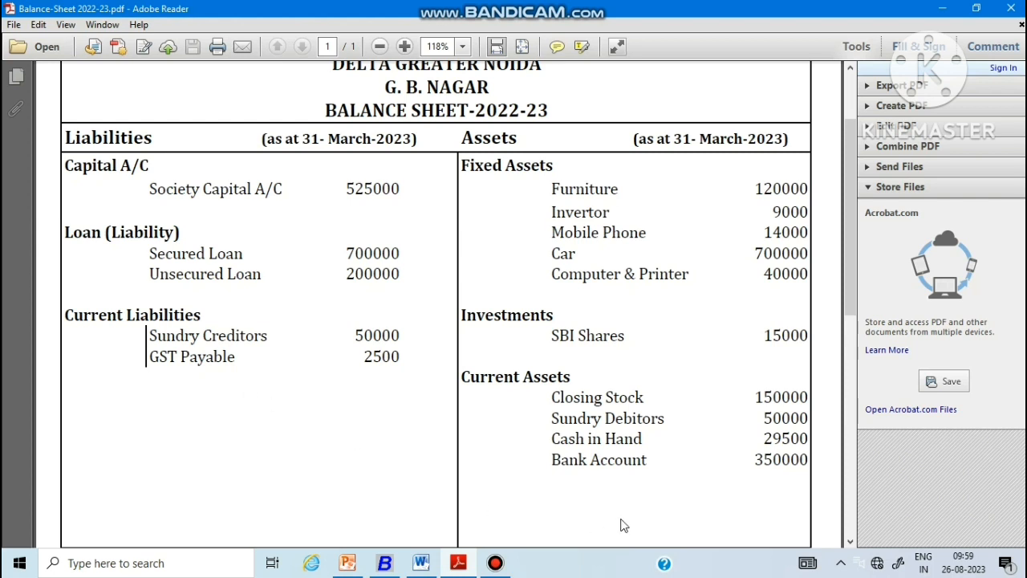
mouse_move(454, 7)
- Open the horizontal Balance Sheet options for 01-04-2023 to 01-06-2023 with second-level group details
left_click(386, 564)
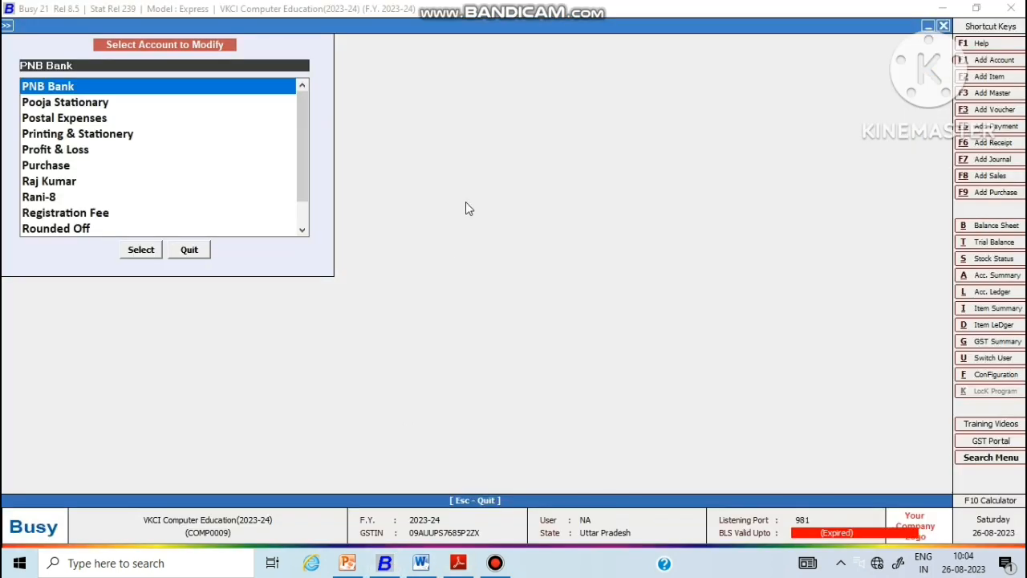
key("Escape")
key("Right")
key("Right")
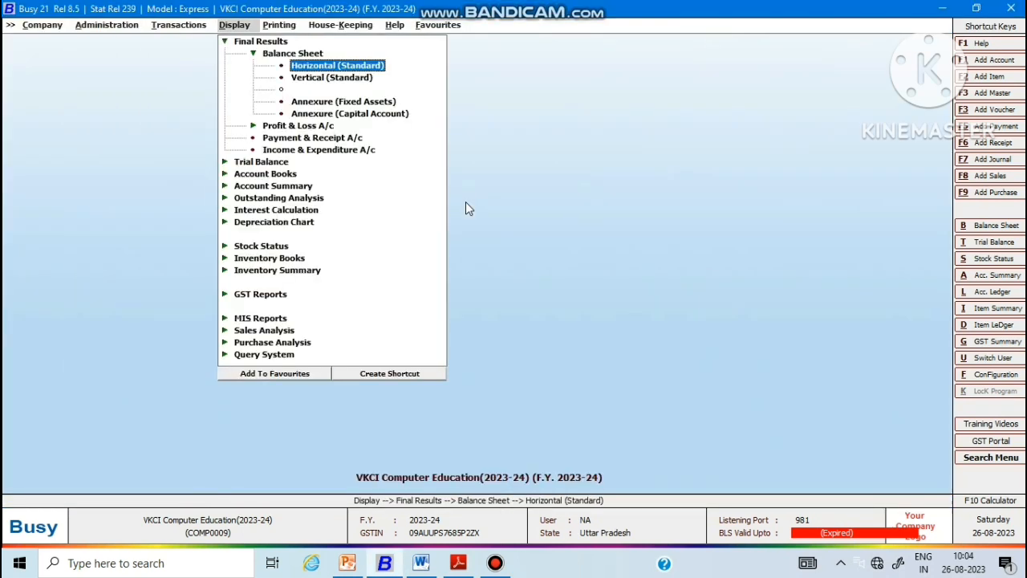
key("Return")
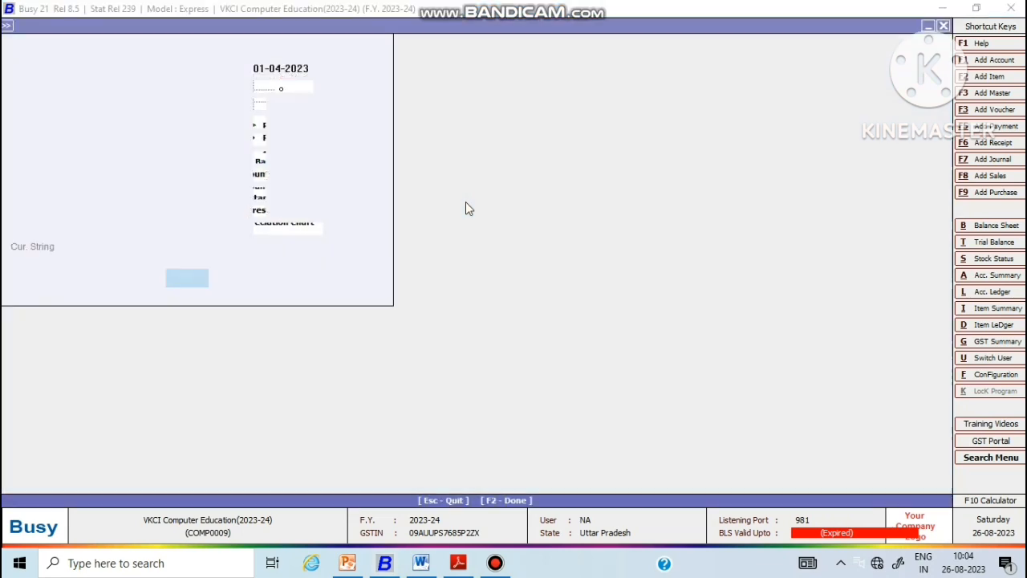
key("Return")
key("Return")
key("Return")
key("Return")
key("Return")
key("Return")
key("Return")
key("Return")
key("Return")
key("Return")
key("Return")
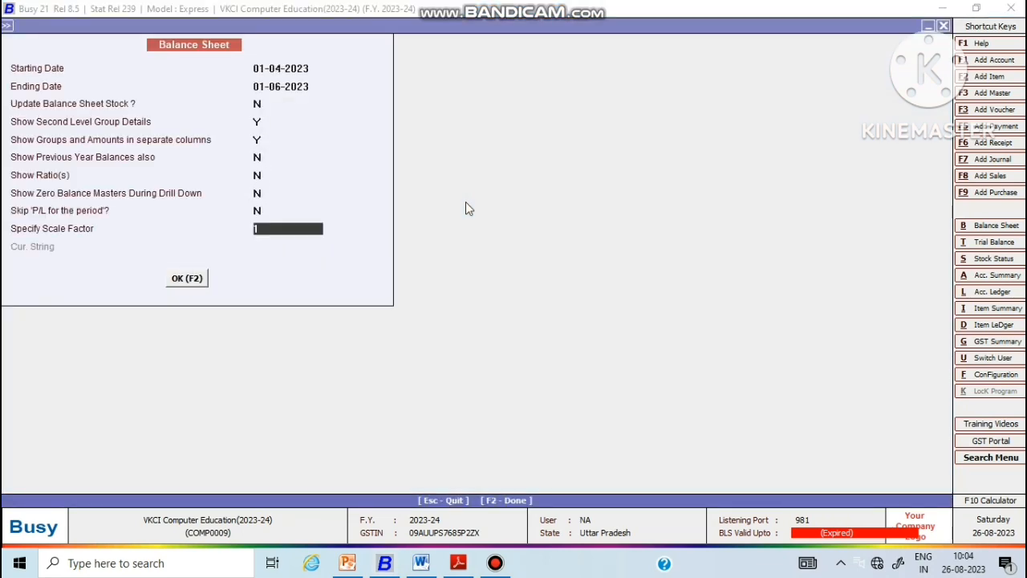